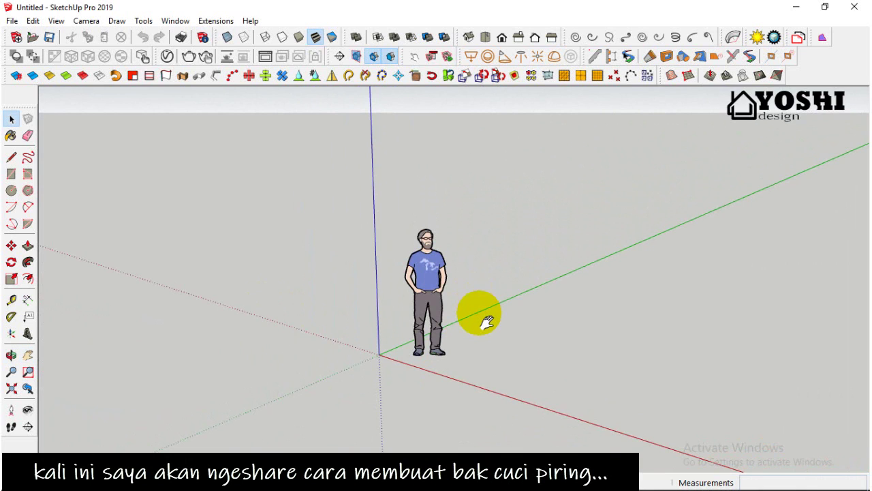
Delete the default human scale figure standing near the origin
scroll(485, 321, up, 2)
scroll(485, 321, down, 3)
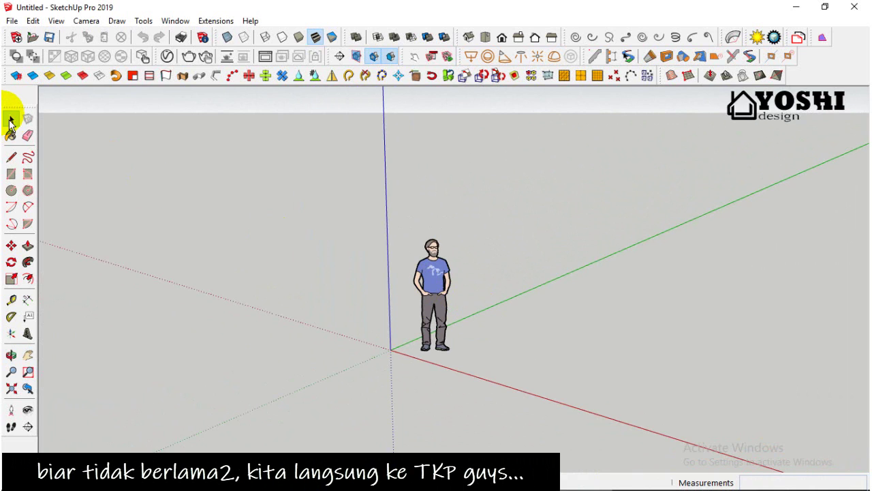
scroll(422, 343, down, 2)
middle_drag(428, 339, 441, 314)
scroll(440, 313, up, 1)
click(441, 315)
key(Delete)
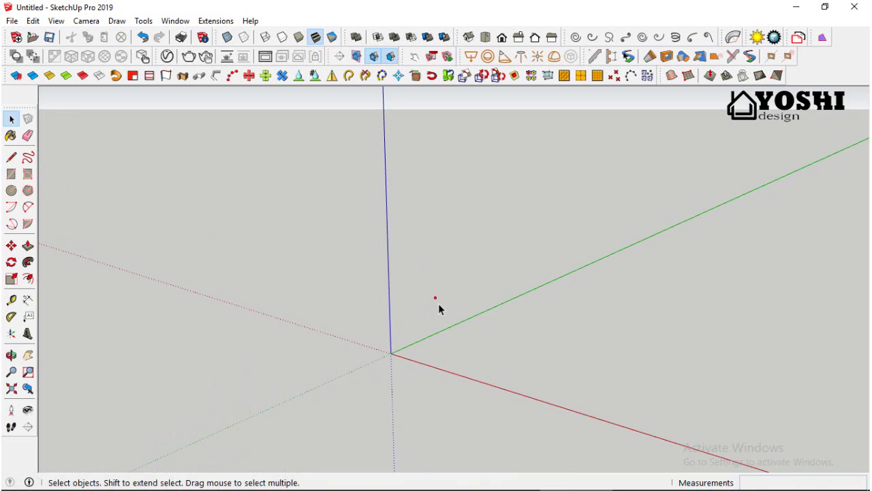
scroll(439, 304, down, 1)
Start a file import and set the file type to JPEG Image (*.jpg)
click(12, 21)
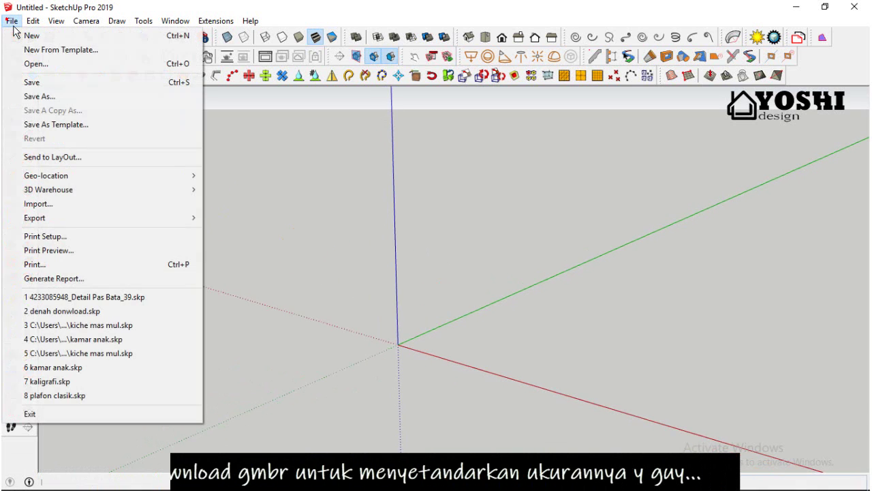
click(53, 209)
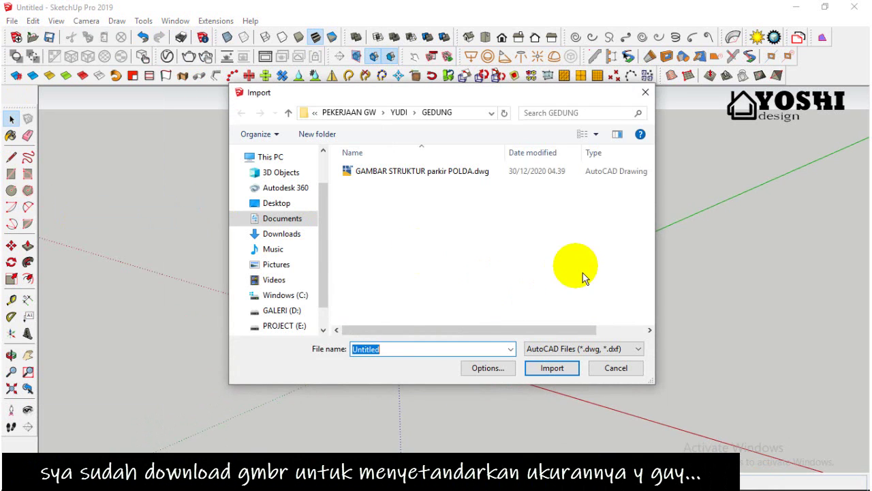
click(608, 348)
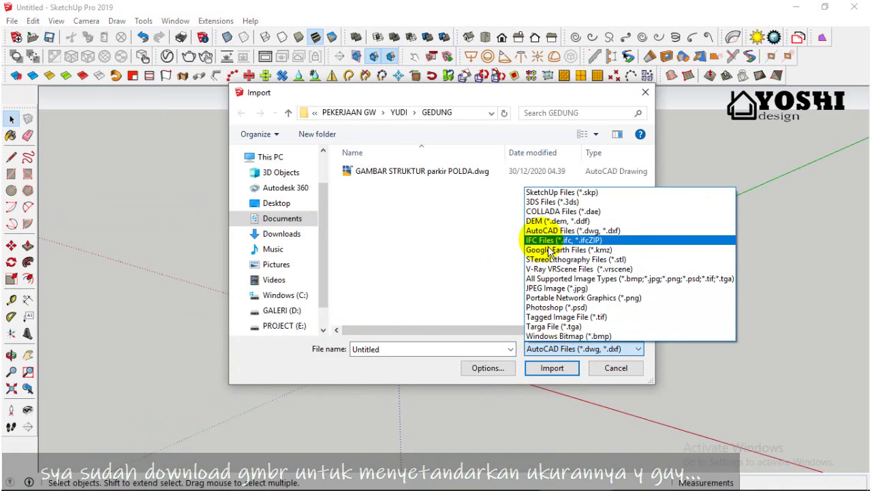
click(549, 288)
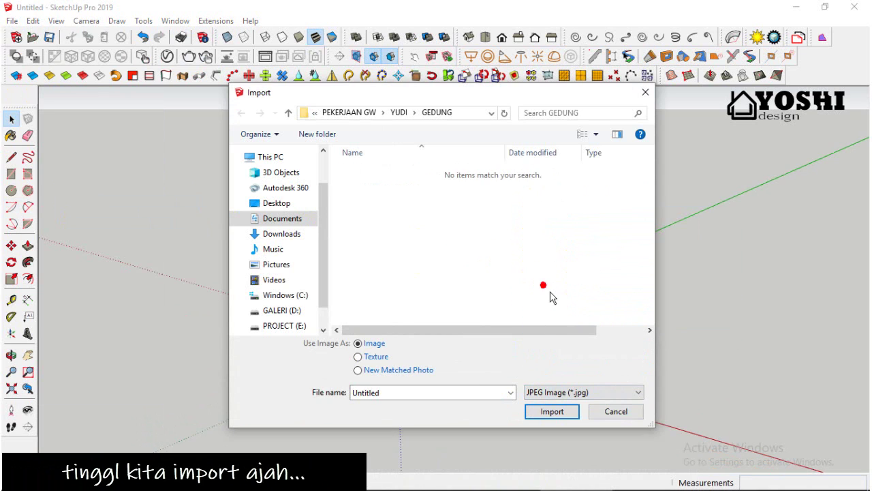
Import bak cuci piring.jpg from the Downloads folder as an image
click(299, 239)
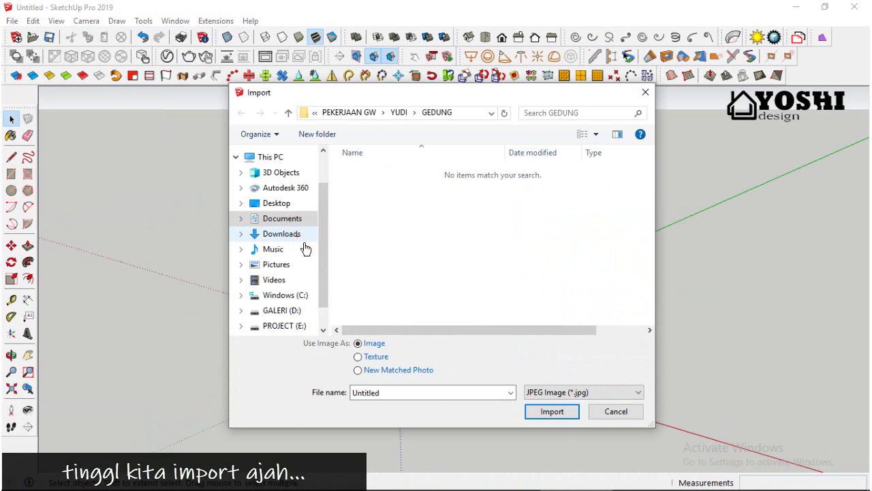
scroll(540, 257, down, 3)
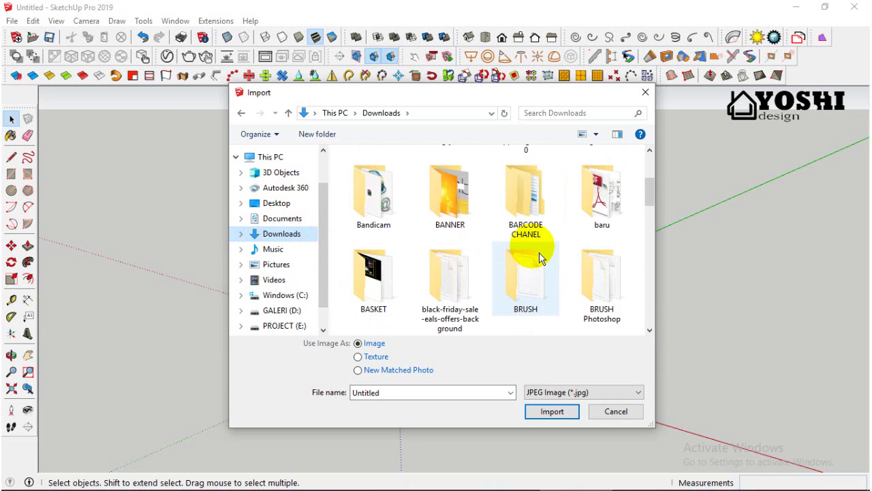
scroll(540, 257, down, 8)
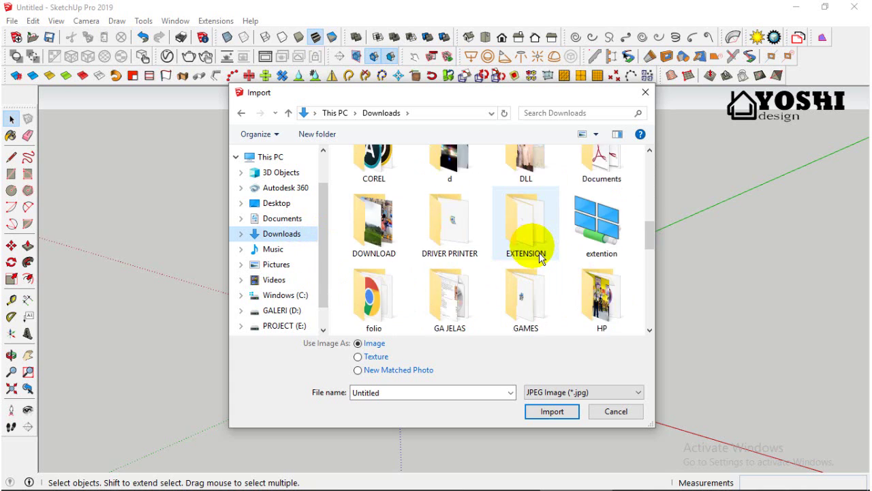
scroll(540, 256, down, 7)
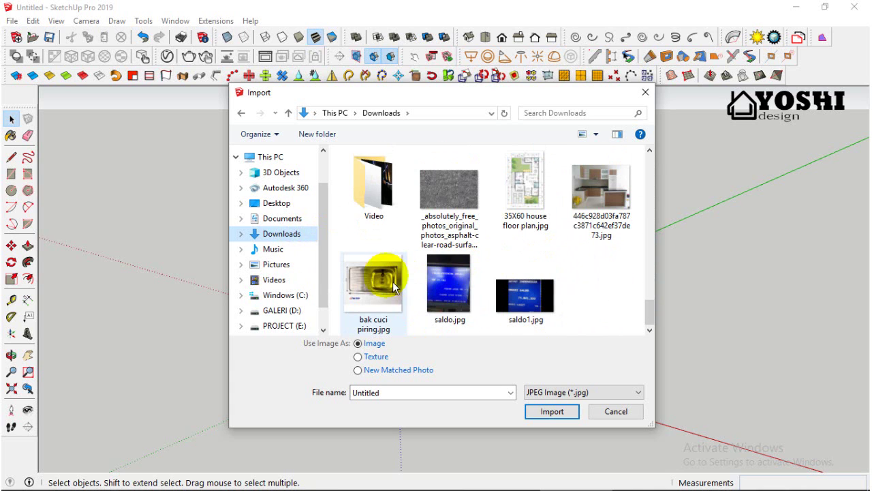
click(372, 286)
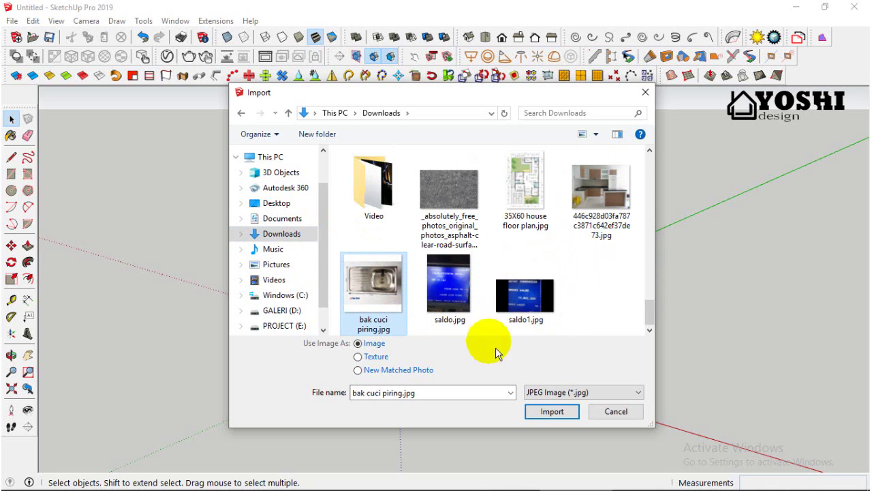
click(554, 411)
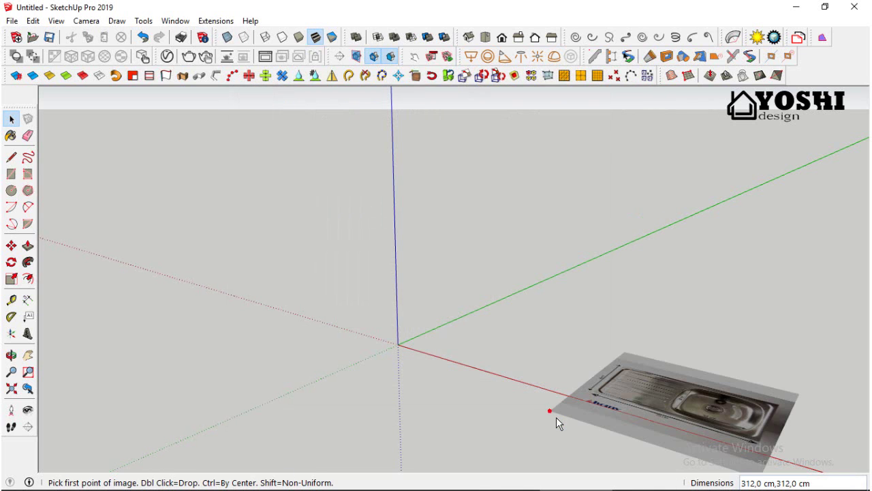
Place the sink image flat on the ground from the origin, covering about 42,500 cm²
click(409, 346)
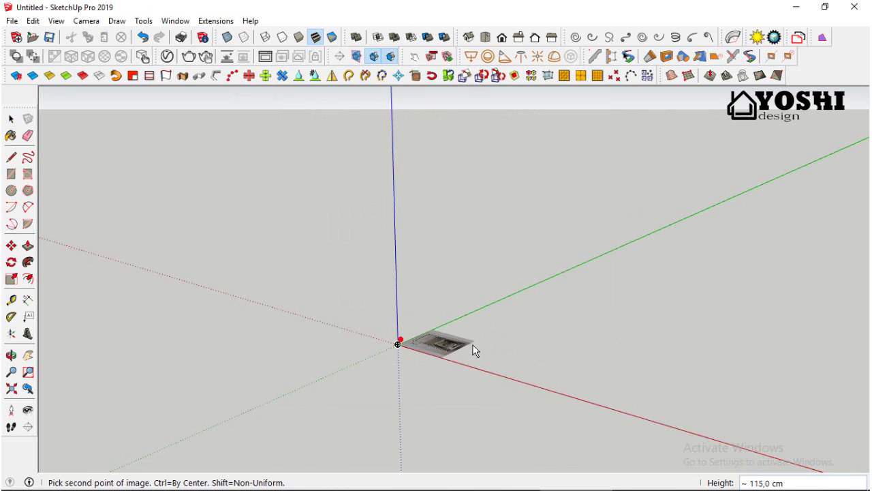
click(520, 345)
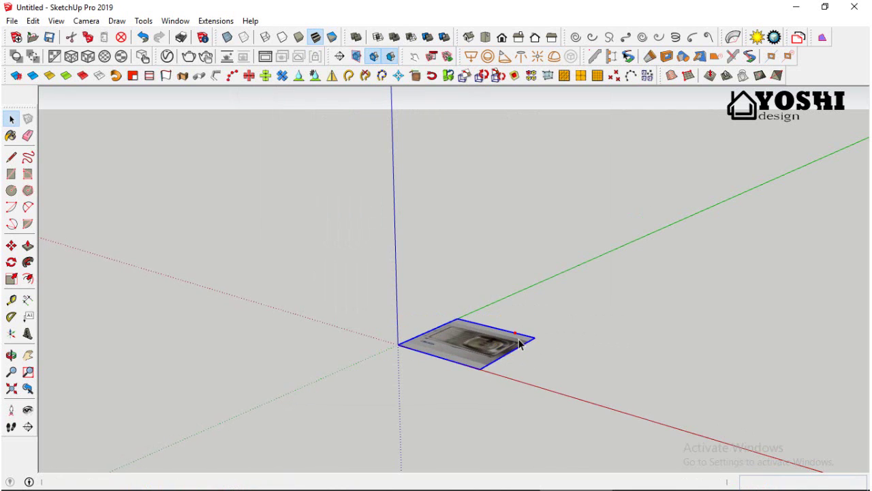
middle_drag(518, 336, 529, 366)
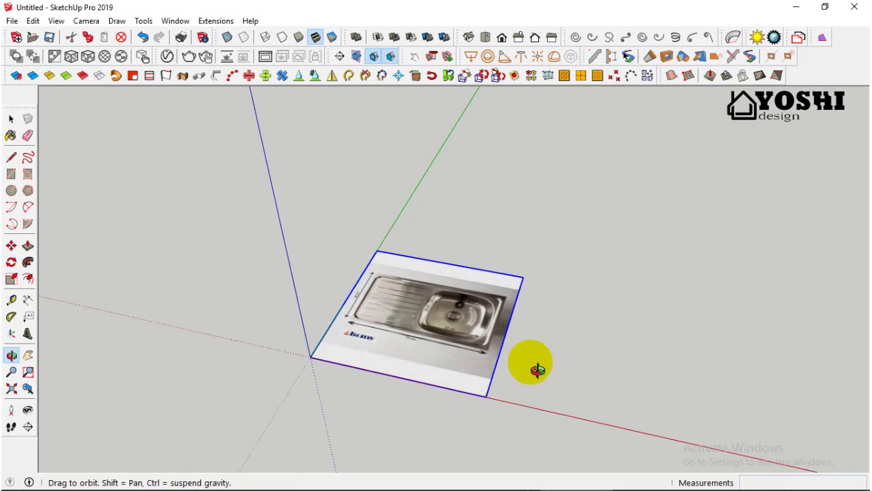
scroll(514, 361, up, 5)
scroll(465, 376, up, 5)
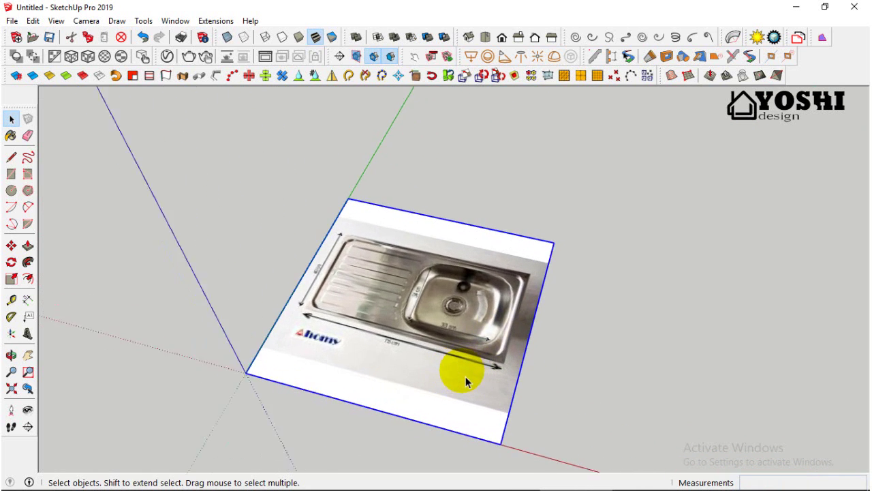
right_click(461, 393)
click(691, 344)
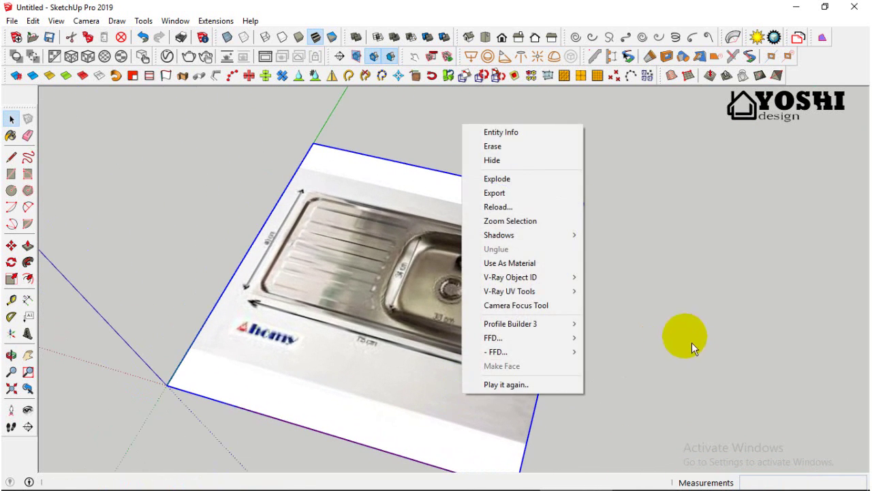
Examine the dimension labels in the sink image, especially the arrow along the drainboard's short side
scroll(687, 335, down, 3)
middle_drag(687, 335, 407, 365)
scroll(406, 362, up, 7)
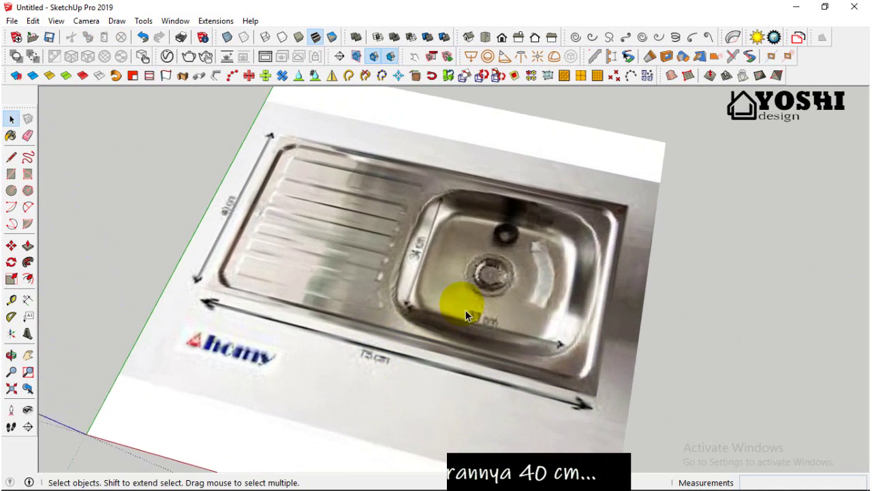
scroll(417, 293, down, 3)
middle_drag(421, 289, 240, 253)
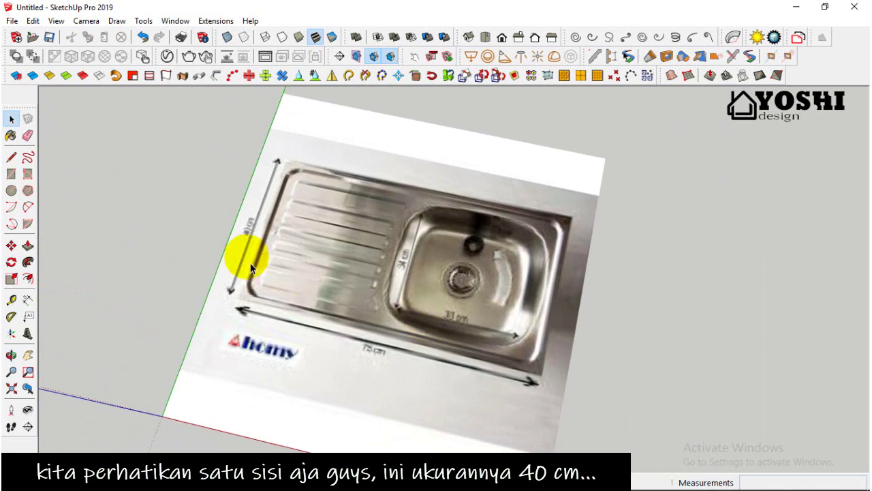
scroll(243, 230, up, 5)
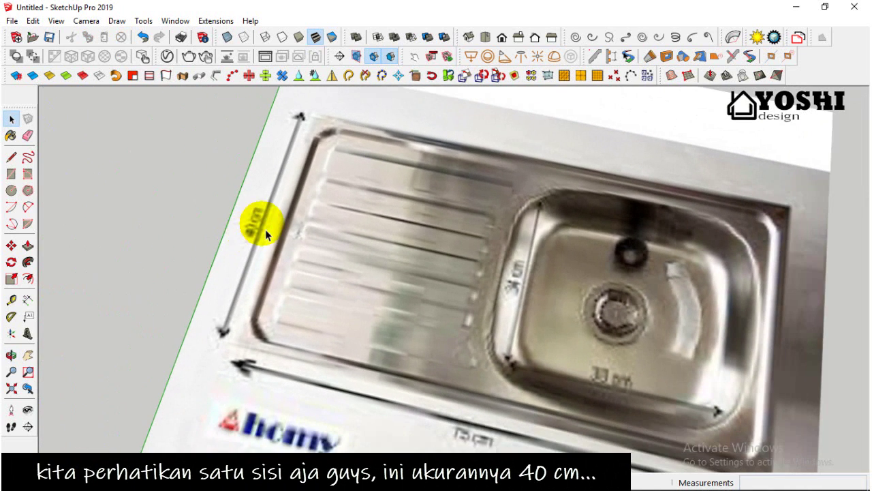
scroll(252, 235, down, 4)
scroll(421, 265, down, 3)
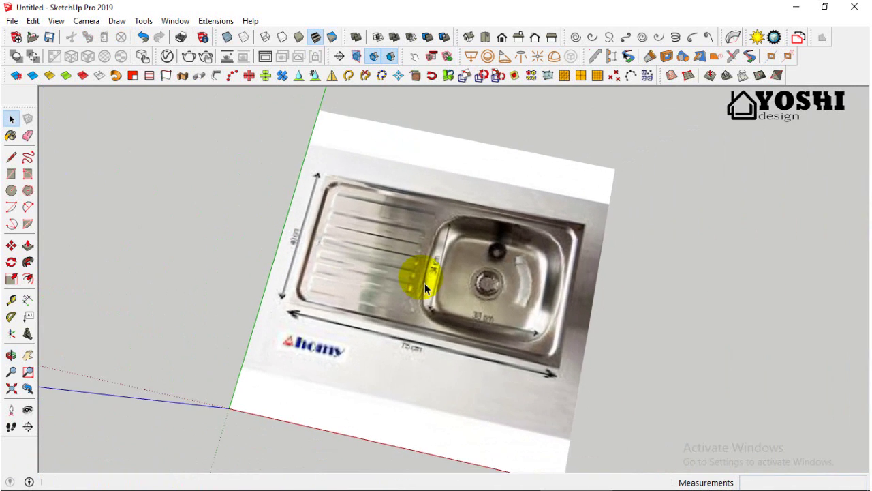
middle_drag(459, 280, 399, 249)
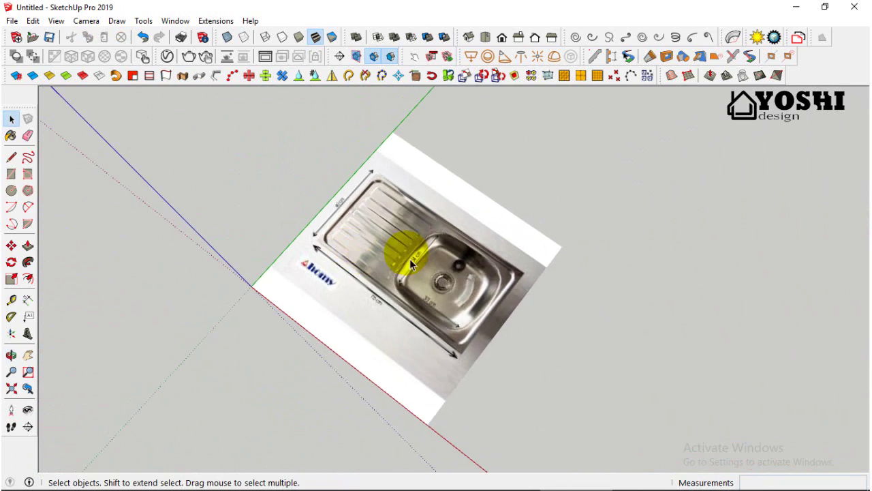
scroll(347, 181, up, 6)
scroll(367, 225, down, 5)
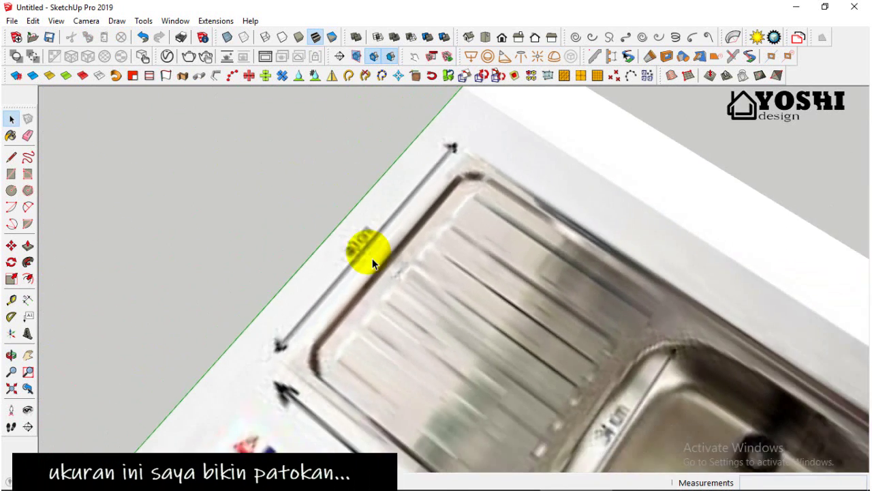
scroll(373, 260, up, 2)
scroll(373, 260, down, 2)
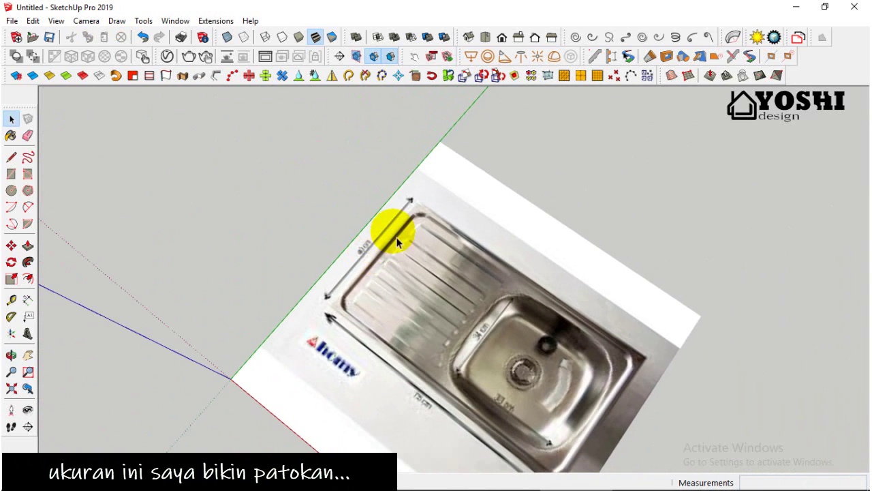
scroll(372, 225, up, 2)
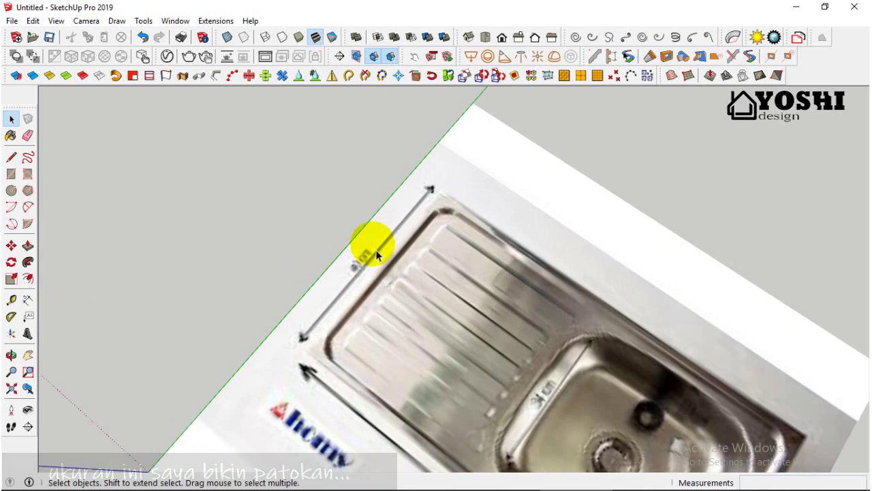
Add a guide line along the sink's far long edge, about 44.3 cm in from the image's far border
click(11, 300)
scroll(91, 323, down, 1)
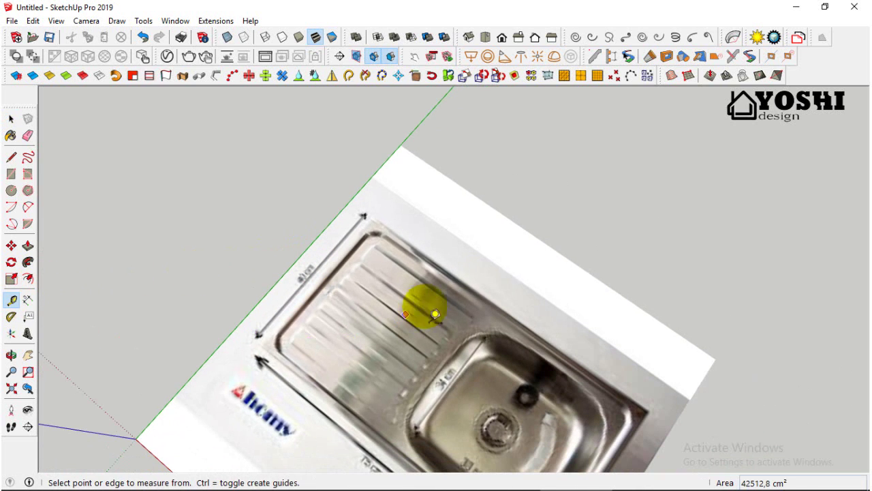
click(577, 260)
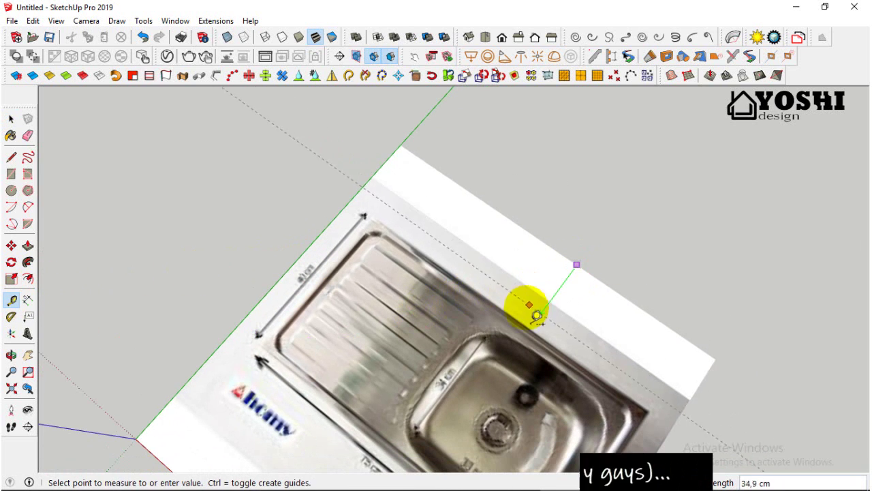
scroll(528, 308, up, 2)
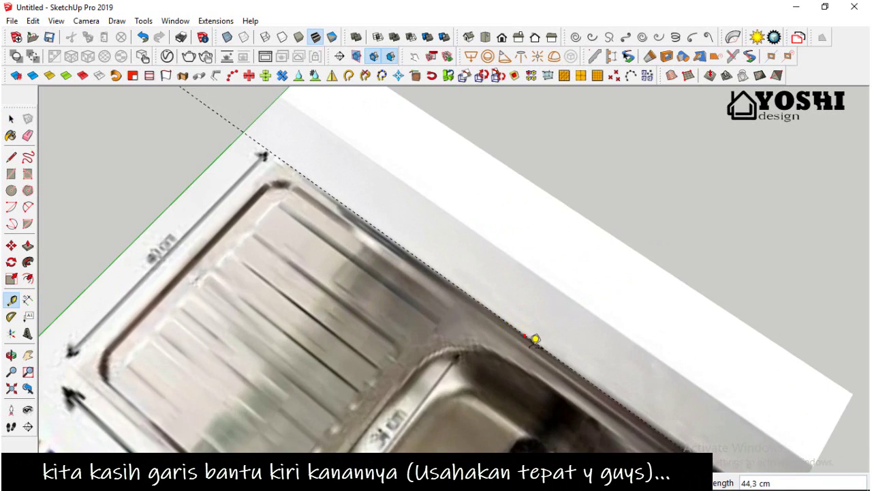
click(535, 340)
scroll(569, 238, down, 3)
scroll(593, 302, down, 2)
scroll(657, 334, up, 2)
scroll(632, 300, down, 1)
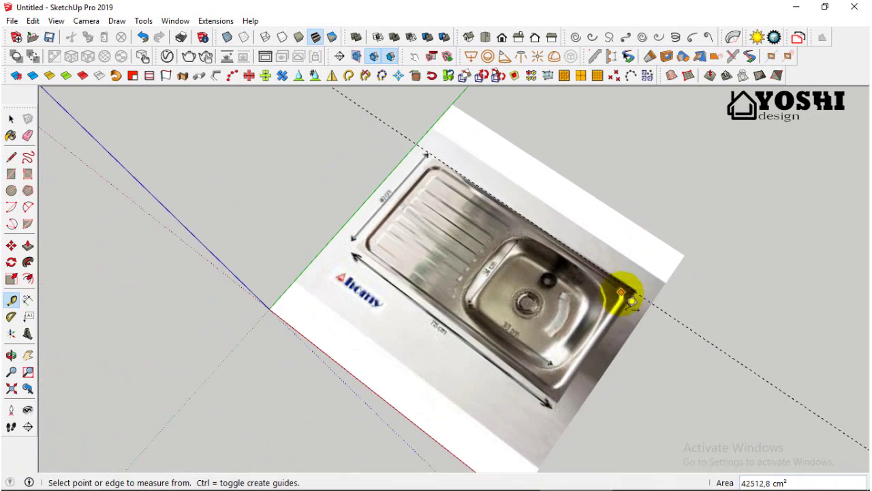
Add a second parallel guide line along the sink's near long edge, about 94.7 cm from the first guide
scroll(631, 301, up, 3)
click(622, 268)
scroll(623, 268, down, 3)
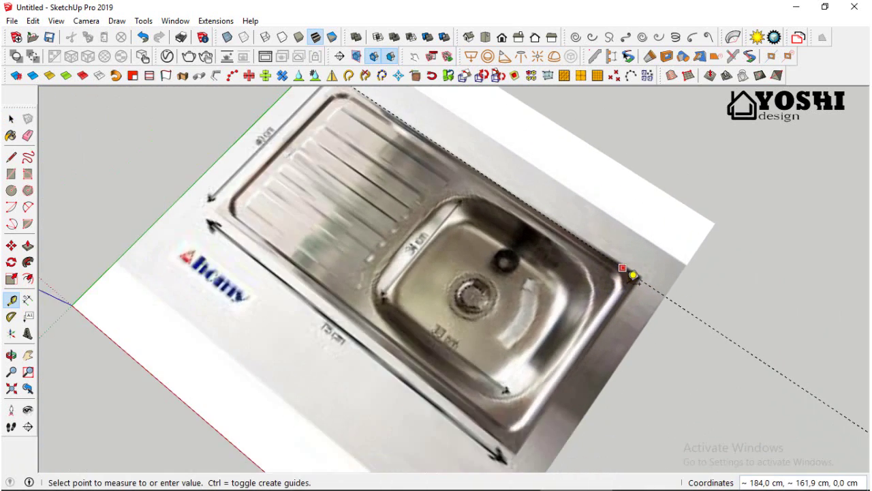
scroll(549, 360, up, 3)
scroll(541, 403, up, 2)
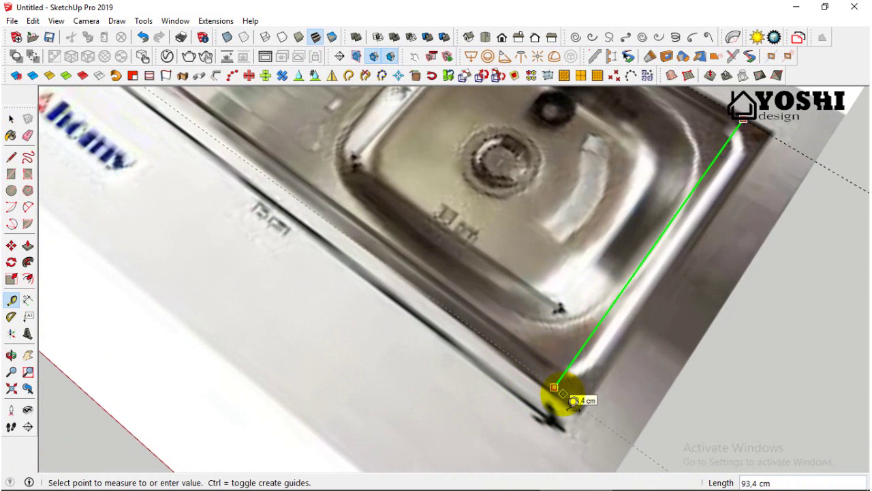
scroll(574, 402, up, 3)
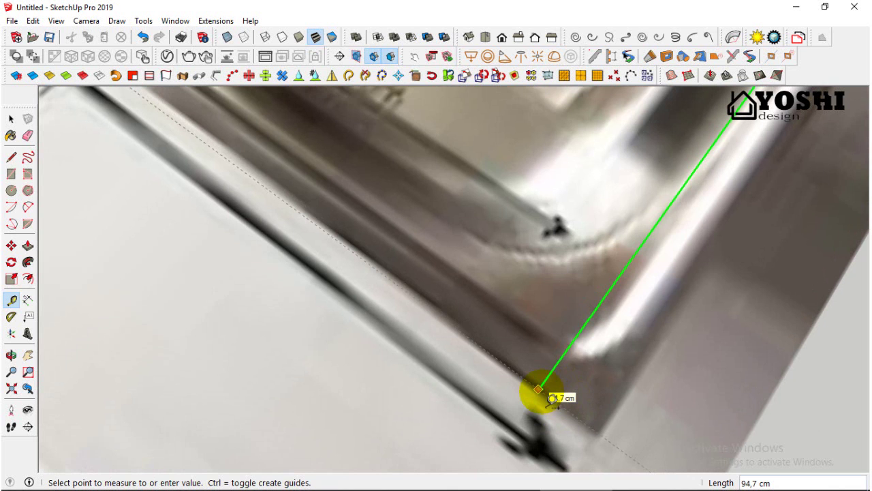
click(539, 389)
scroll(541, 389, down, 6)
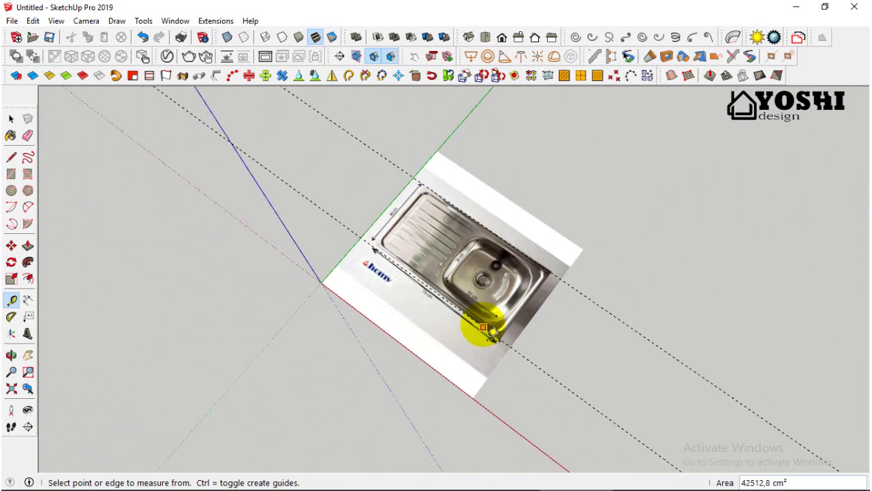
middle_drag(492, 332, 593, 263)
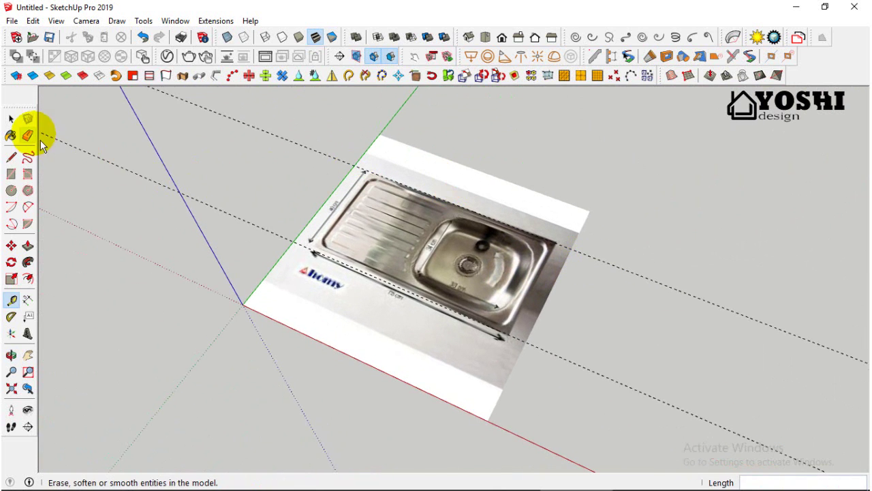
click(13, 123)
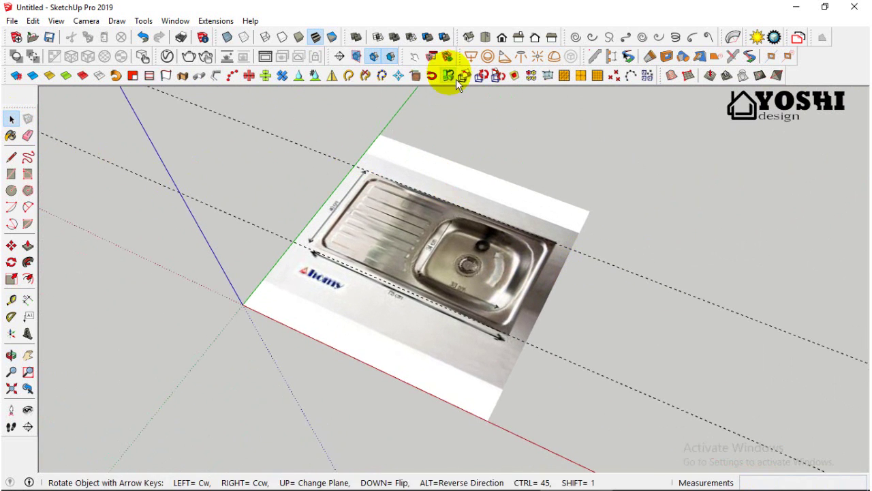
Measure between the two long-edge guides along the image's bowl-side border and resize the whole model so that distance is 40 cm
click(494, 46)
scroll(517, 308, up, 5)
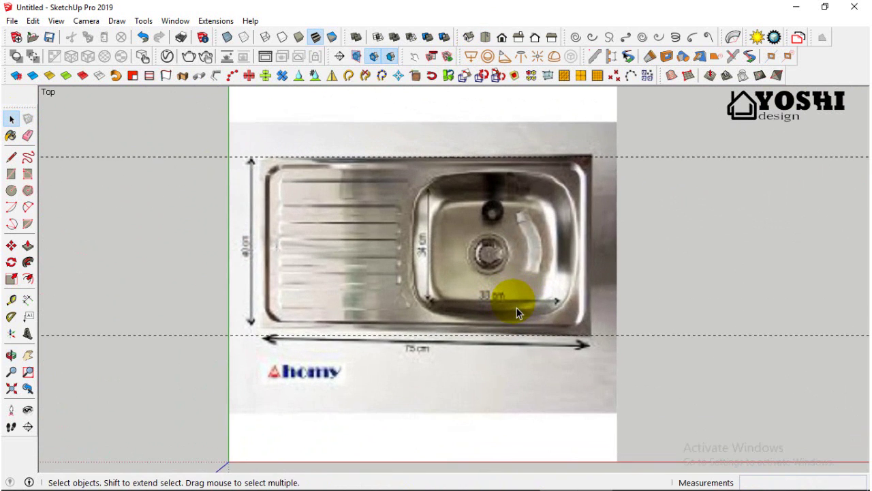
scroll(516, 308, down, 3)
scroll(614, 272, up, 2)
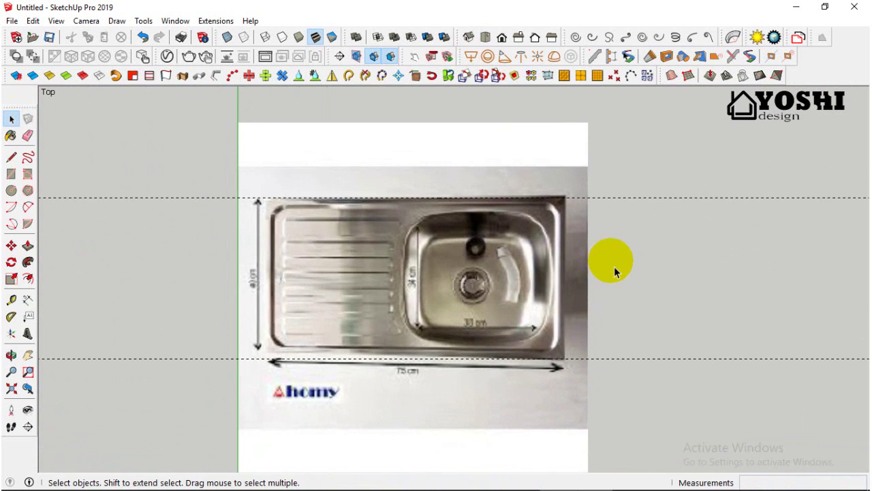
scroll(614, 272, down, 1)
scroll(292, 278, up, 3)
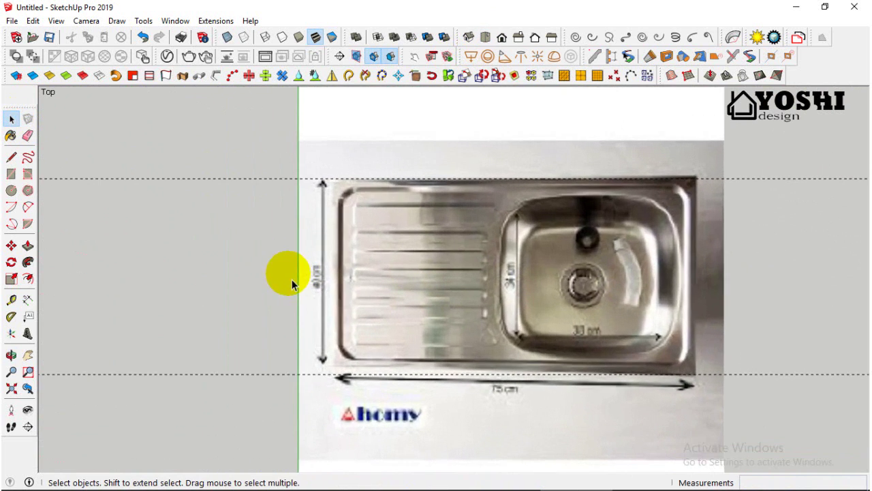
scroll(326, 287, down, 1)
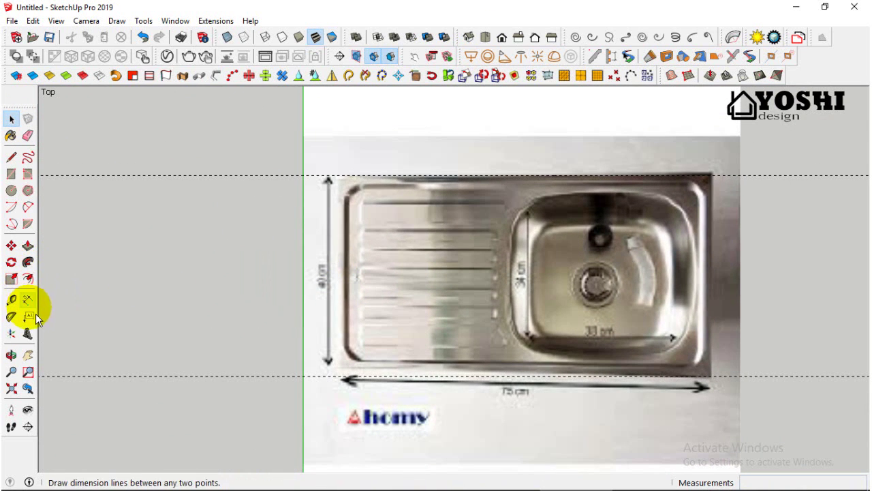
key(t)
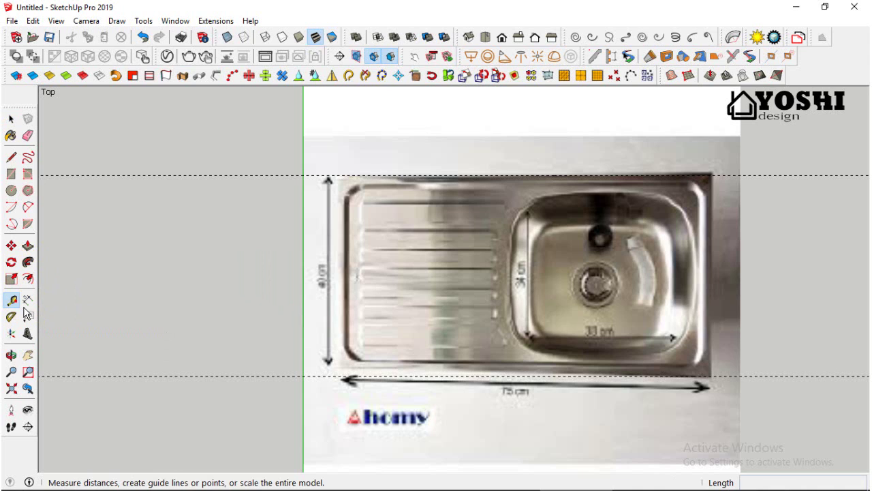
click(741, 175)
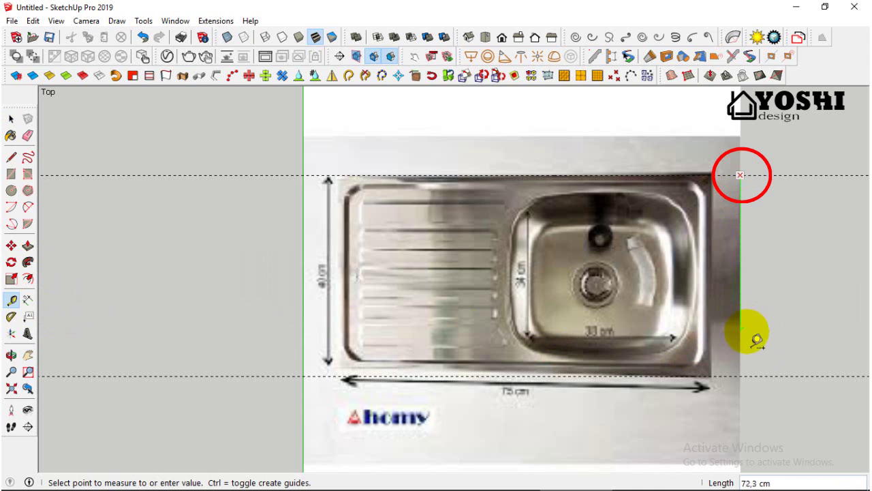
click(740, 376)
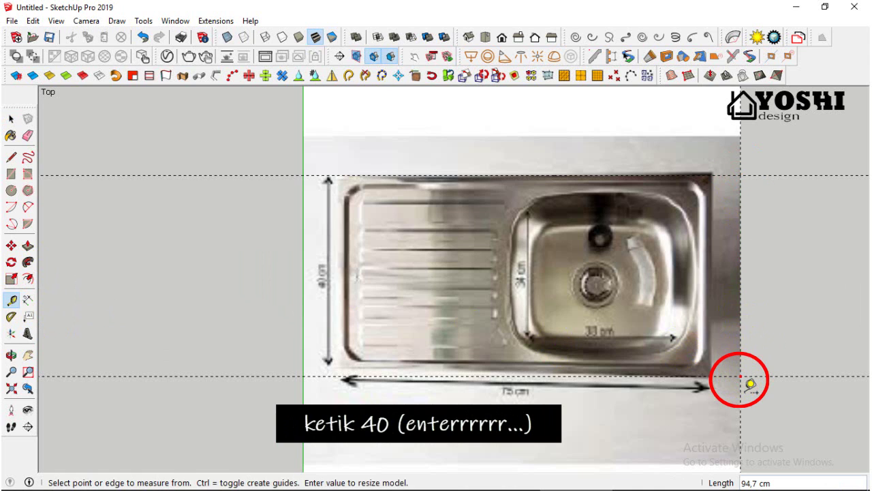
text(40)
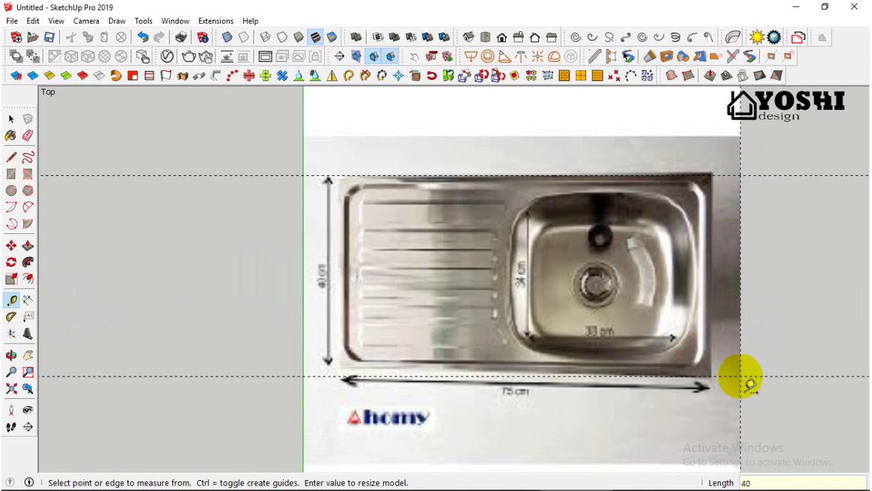
key(Return)
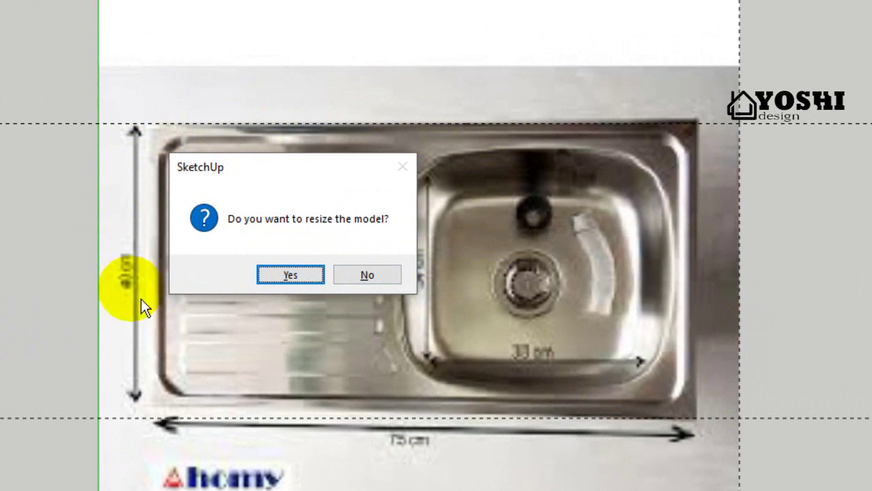
click(305, 284)
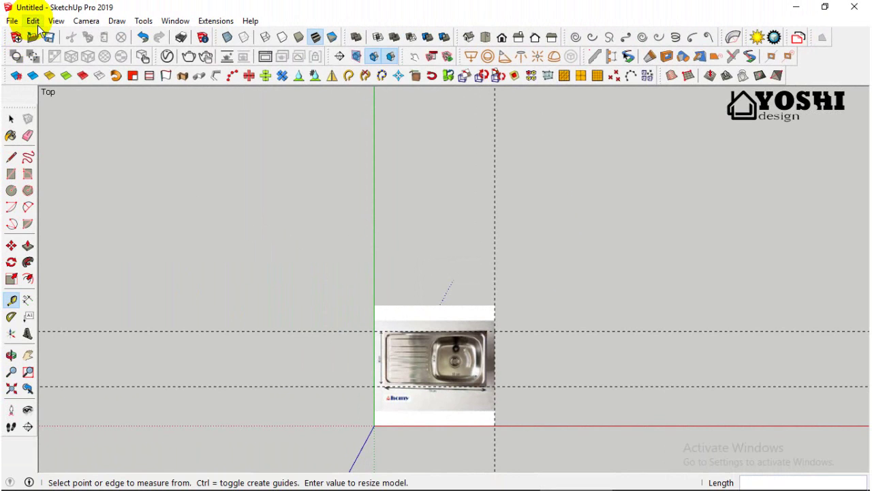
Try deleting all guides from the model
click(38, 25)
click(79, 140)
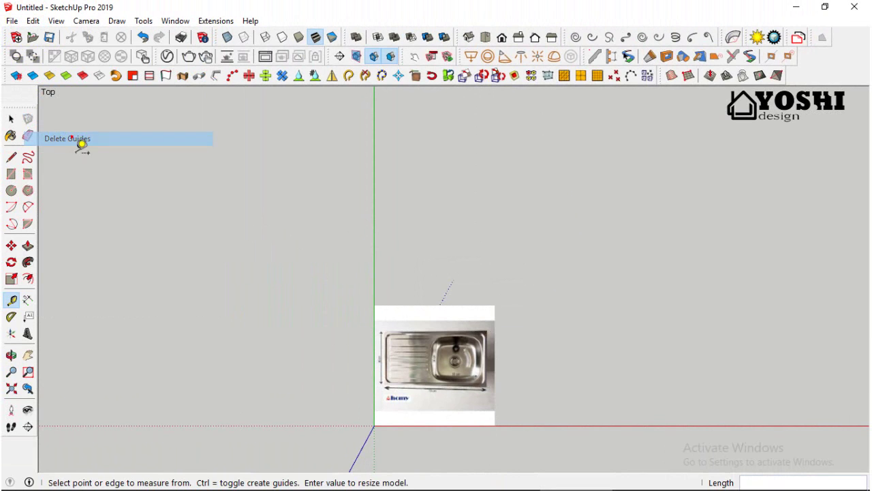
scroll(493, 380, up, 3)
click(28, 356)
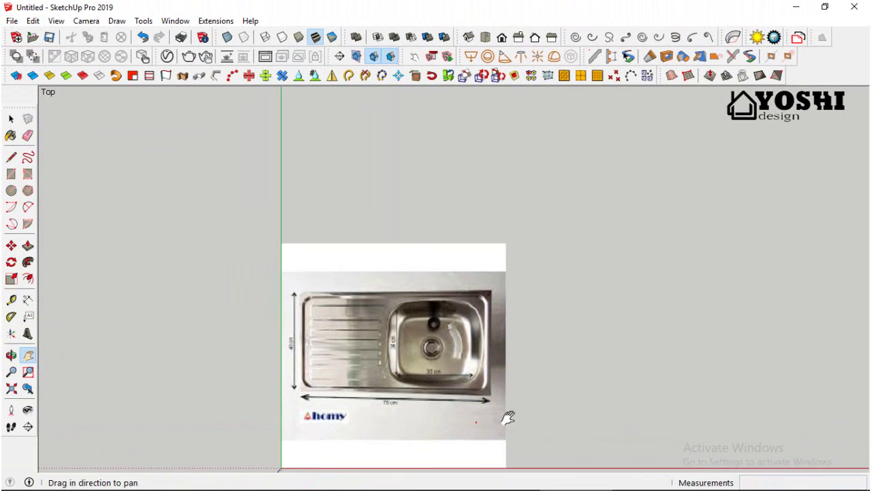
drag(508, 418, 543, 403)
scroll(542, 400, up, 4)
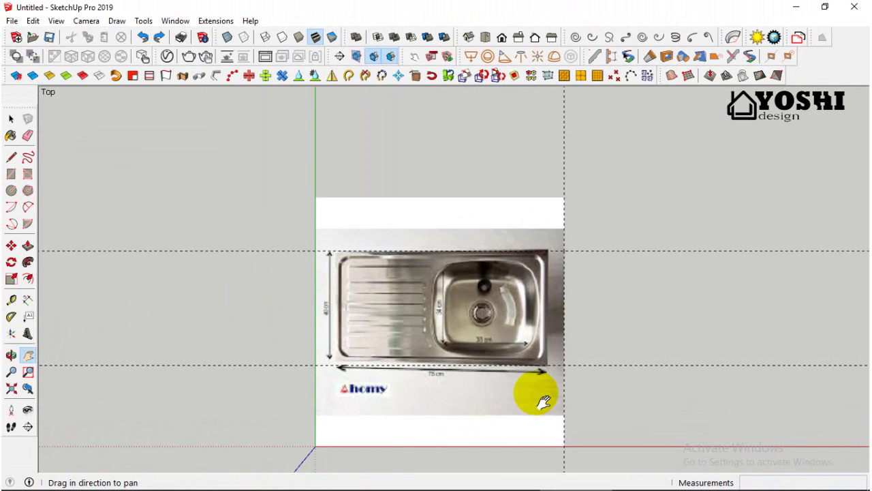
scroll(539, 399, down, 1)
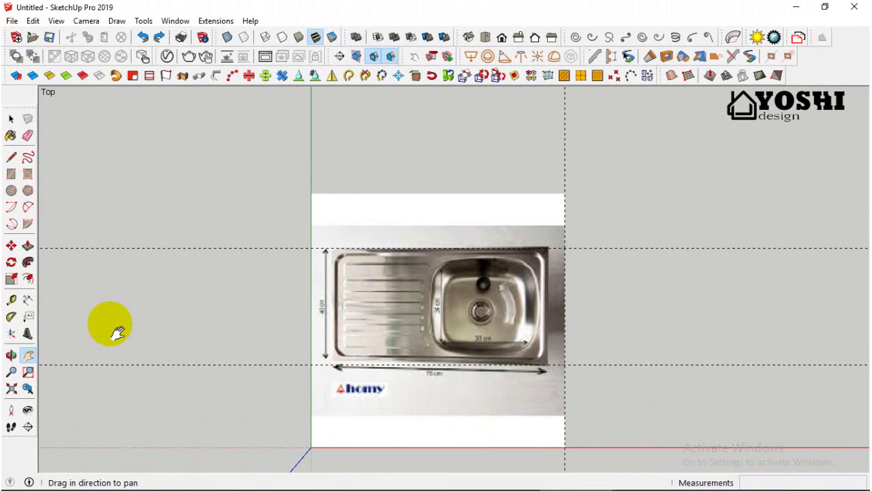
Dimension the distance between the two long-edge guides, placing the dimension outside the image beside the bowl end
click(28, 300)
scroll(572, 299, up, 2)
click(573, 235)
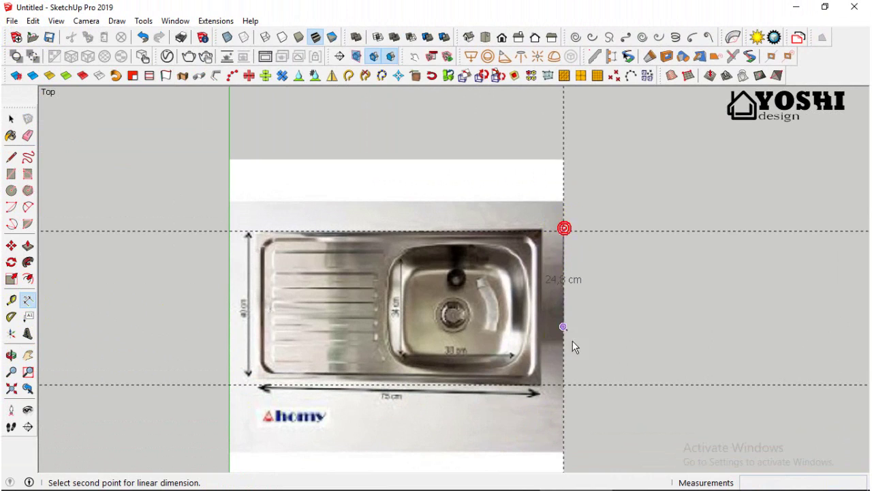
click(573, 377)
click(573, 394)
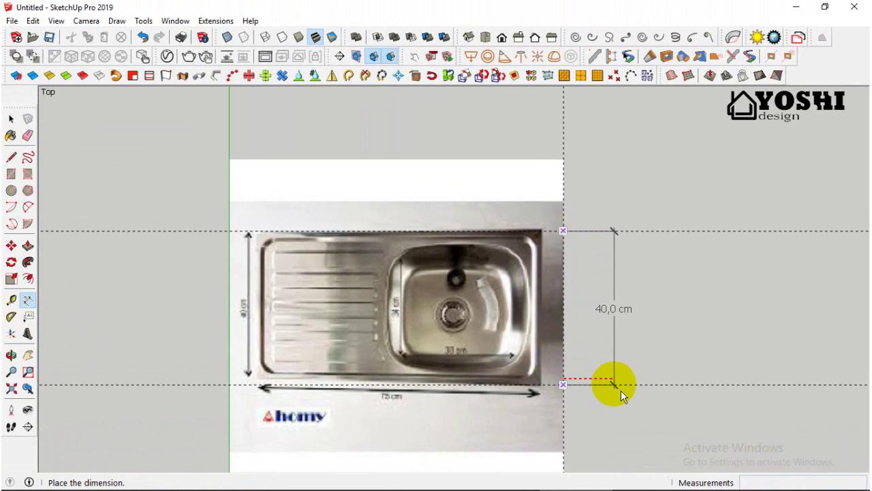
scroll(235, 378, up, 2)
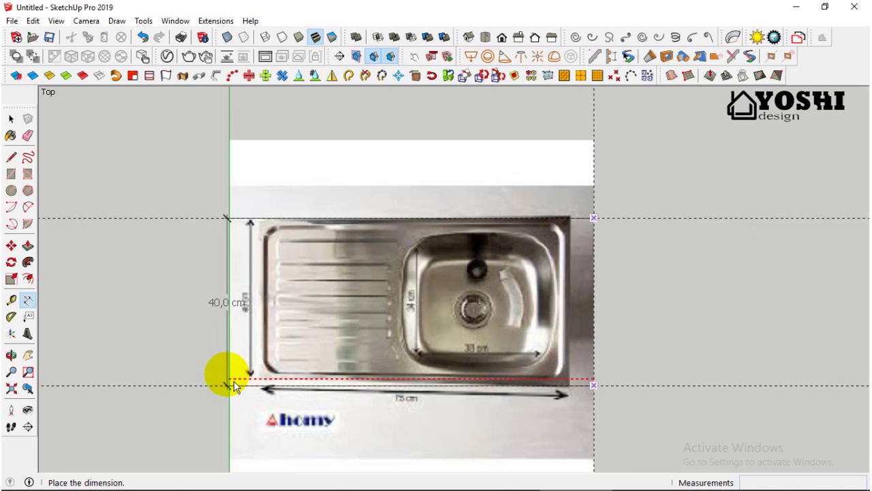
click(748, 382)
scroll(571, 382, down, 2)
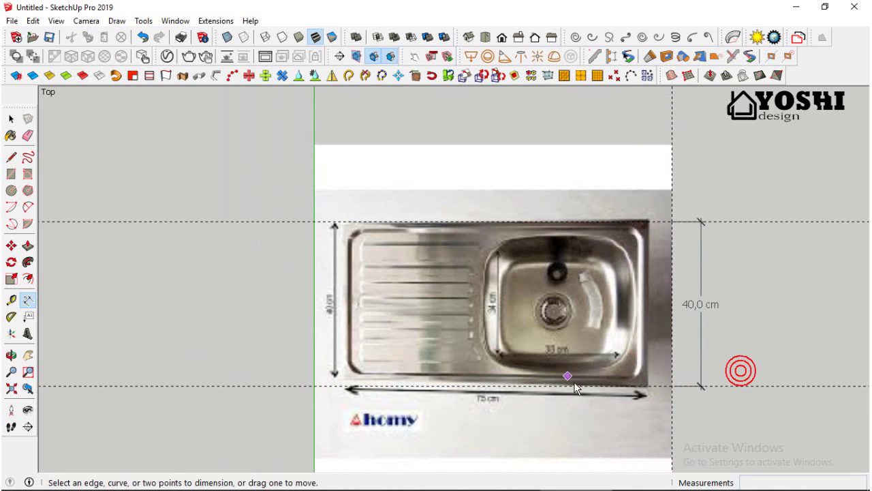
scroll(655, 356, down, 2)
key(space)
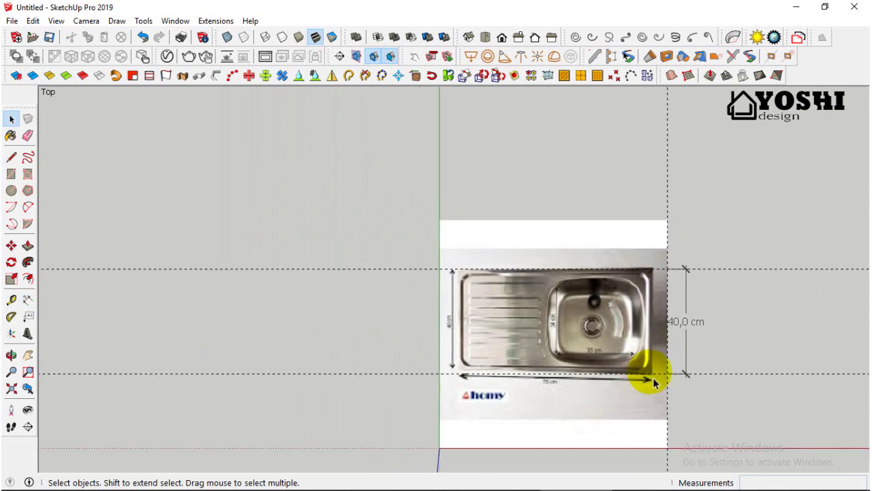
Add a guide along the sink's short edge at the bowl end, about 5.6 cm in from the image's border
scroll(675, 368, up, 3)
scroll(701, 368, up, 2)
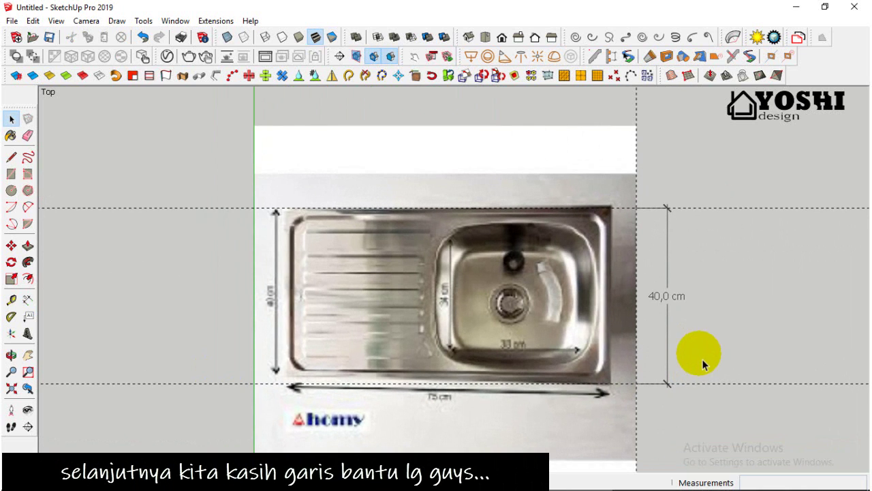
scroll(463, 317, down, 1)
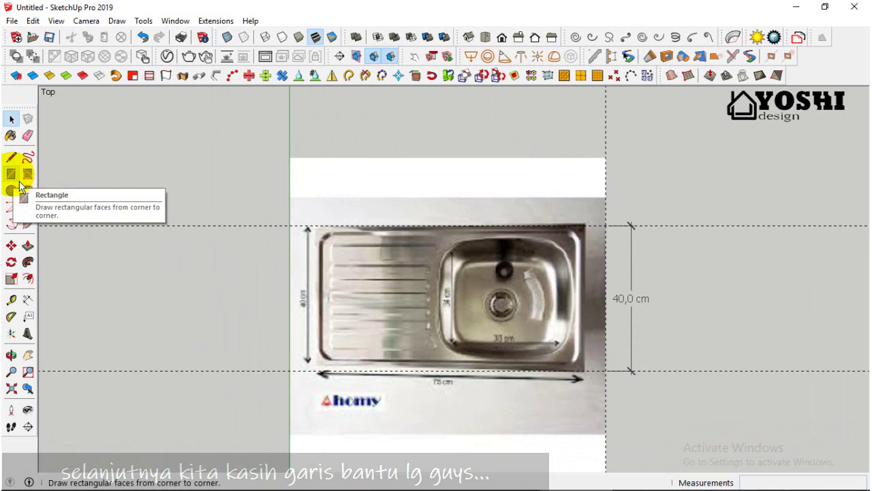
click(11, 300)
scroll(610, 249, up, 2)
click(613, 255)
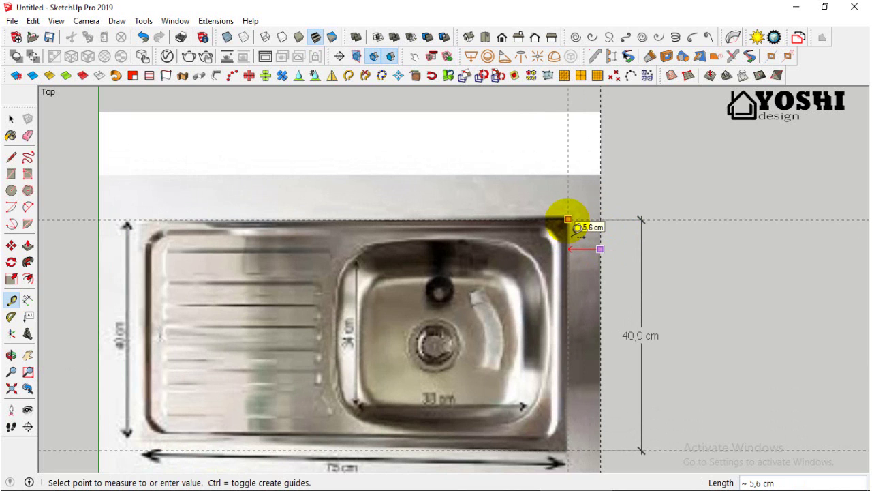
click(567, 249)
Add a parallel guide at the drainboard end, 75 cm from the guide on the sink's bowl-end edge
scroll(612, 171, down, 3)
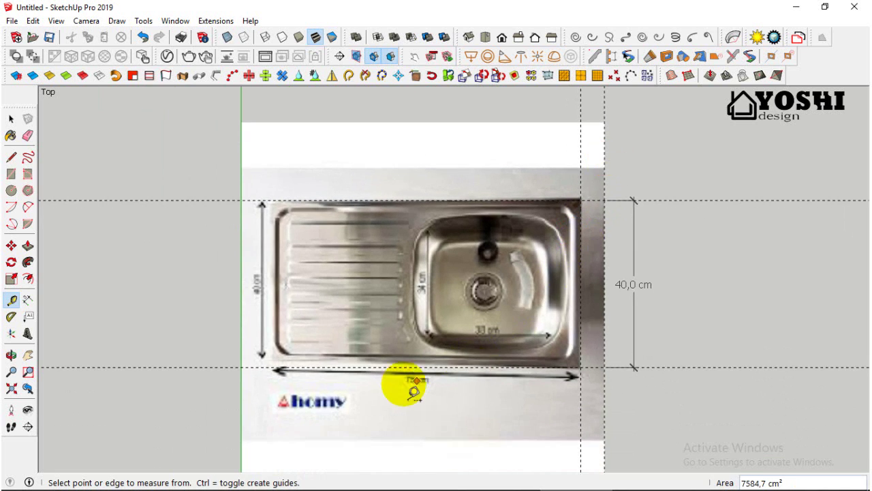
scroll(396, 384, up, 6)
scroll(413, 347, up, 2)
scroll(432, 413, down, 4)
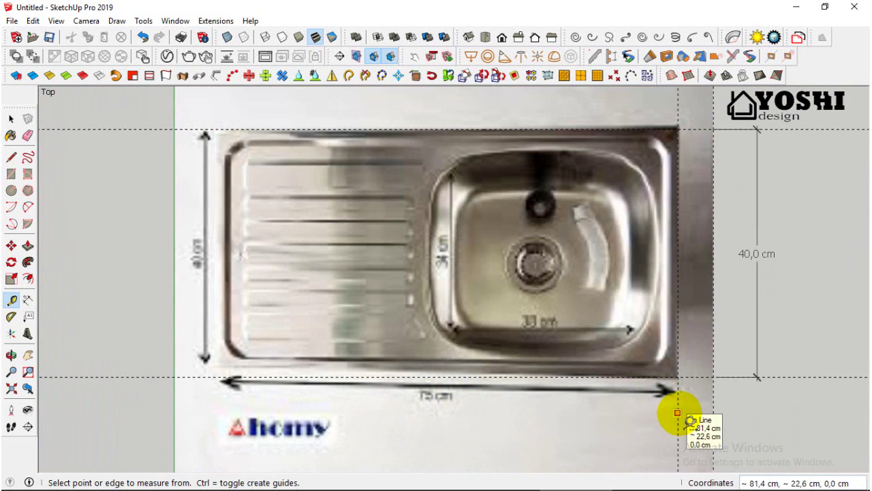
click(677, 412)
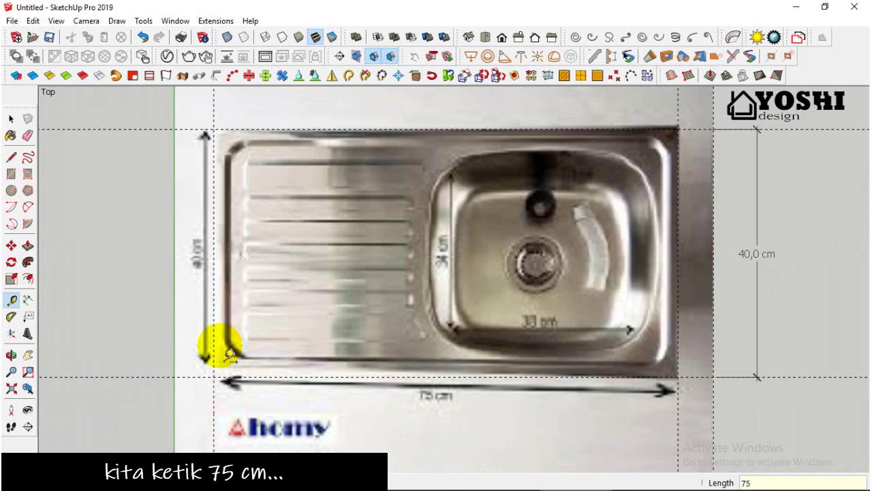
key(Return)
scroll(234, 344, down, 3)
scroll(502, 278, up, 1)
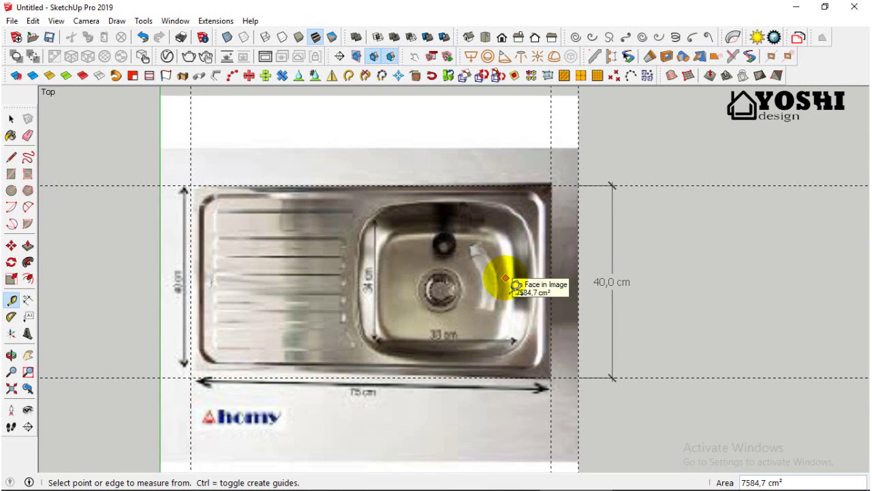
Dimension the sink's length between the two short-edge guides, placing the dimension beyond the sink's far long edge
scroll(505, 278, down, 2)
click(28, 300)
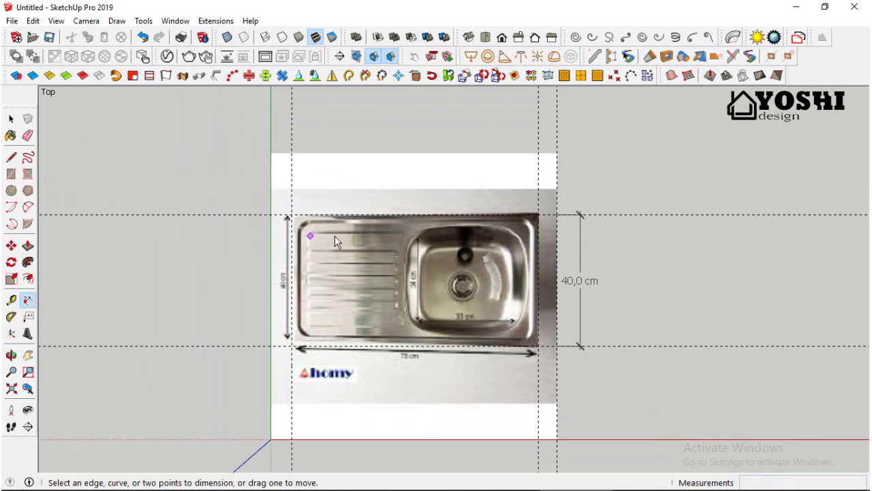
scroll(473, 188, up, 2)
click(563, 204)
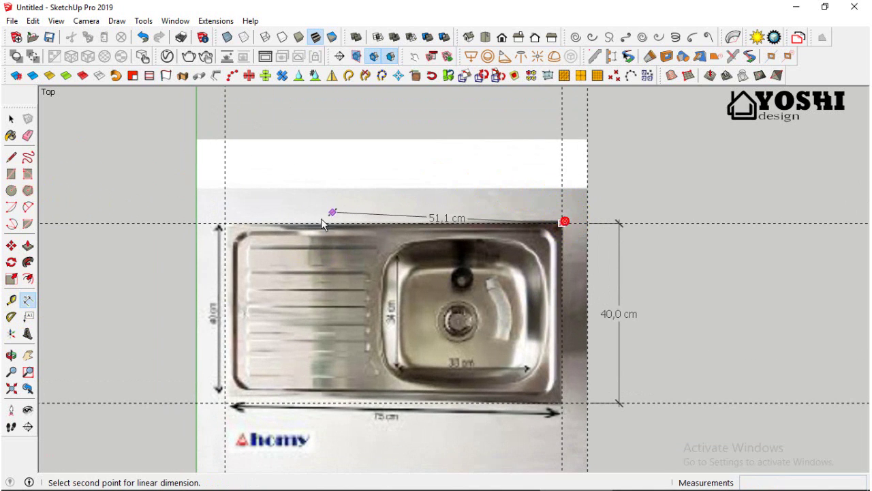
click(231, 223)
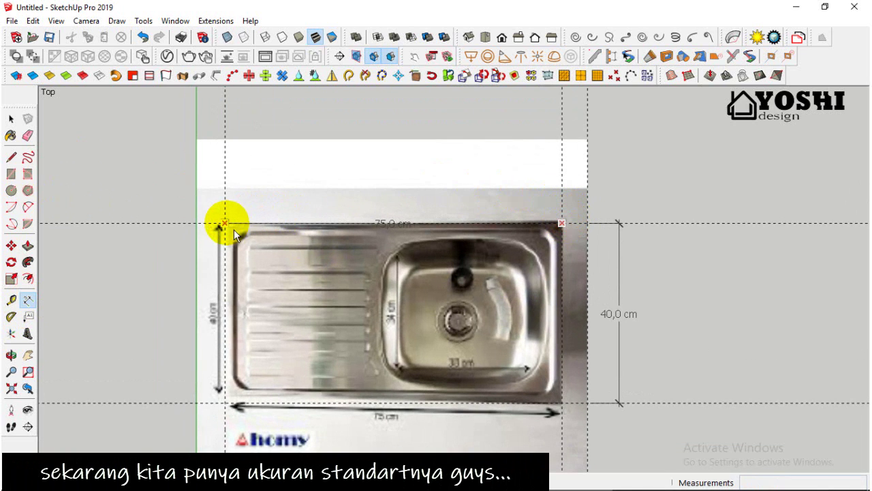
click(244, 191)
scroll(243, 193, down, 3)
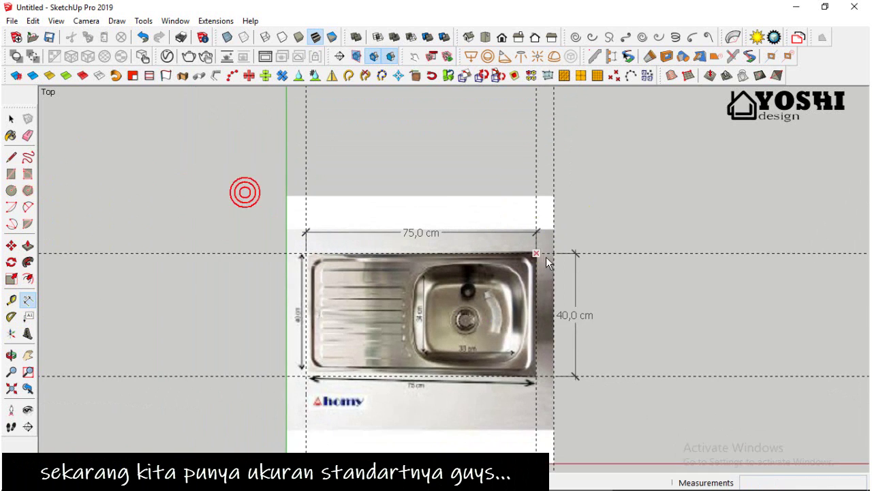
scroll(546, 257, up, 2)
click(529, 220)
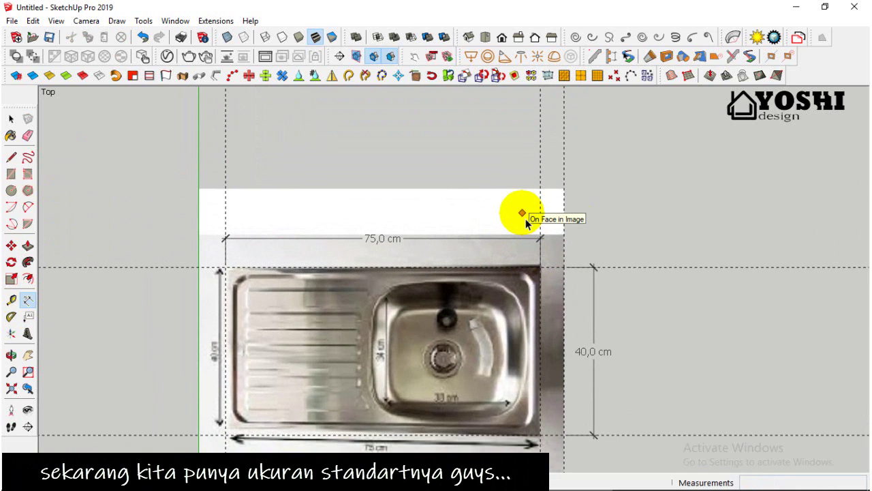
key(space)
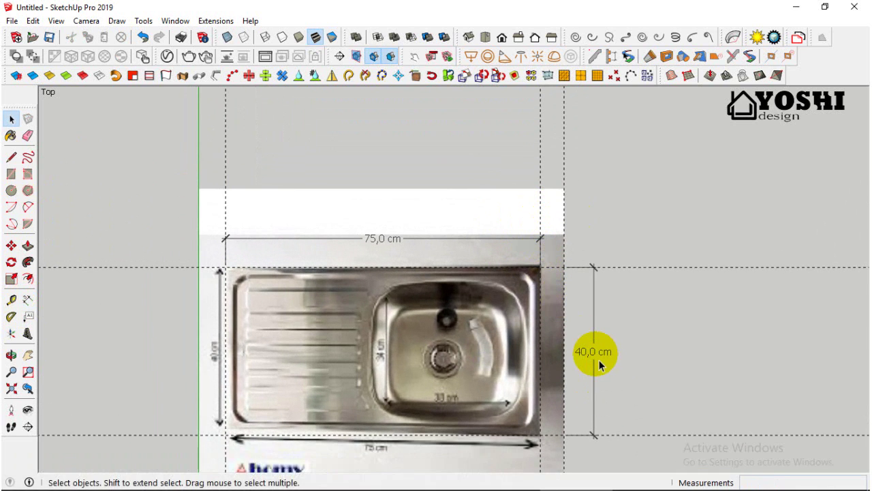
scroll(599, 364, down, 2)
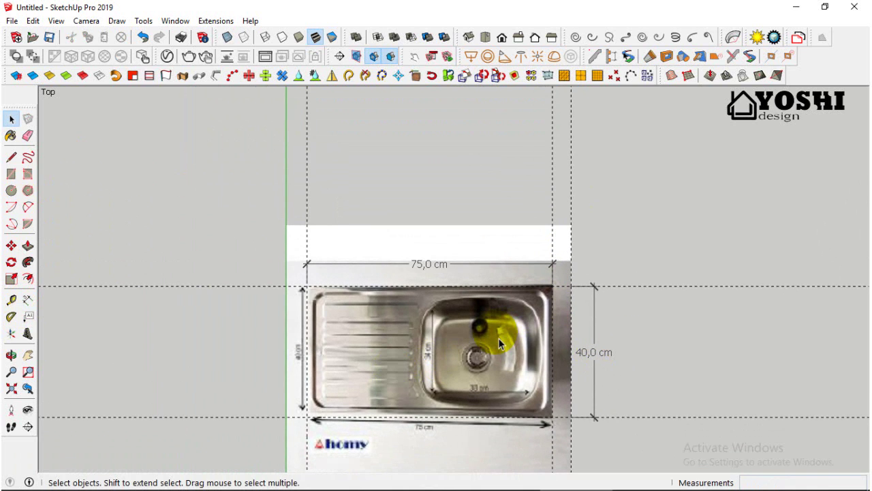
scroll(409, 436, up, 3)
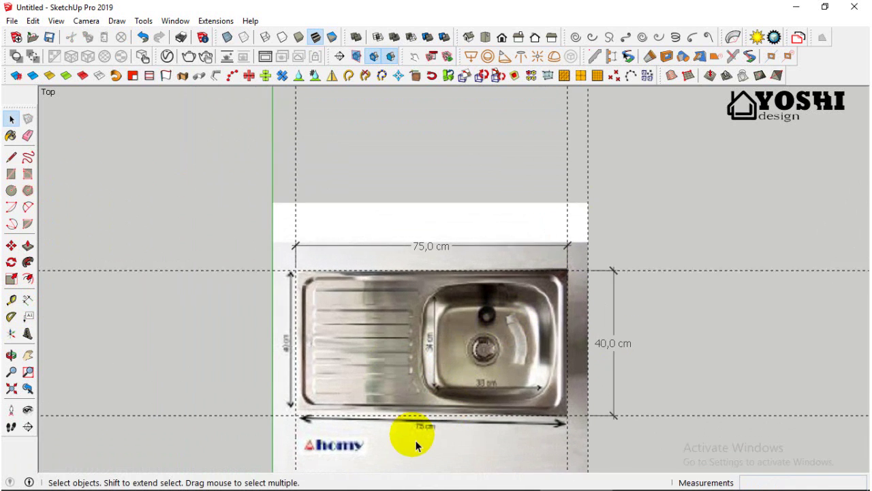
scroll(469, 429, down, 2)
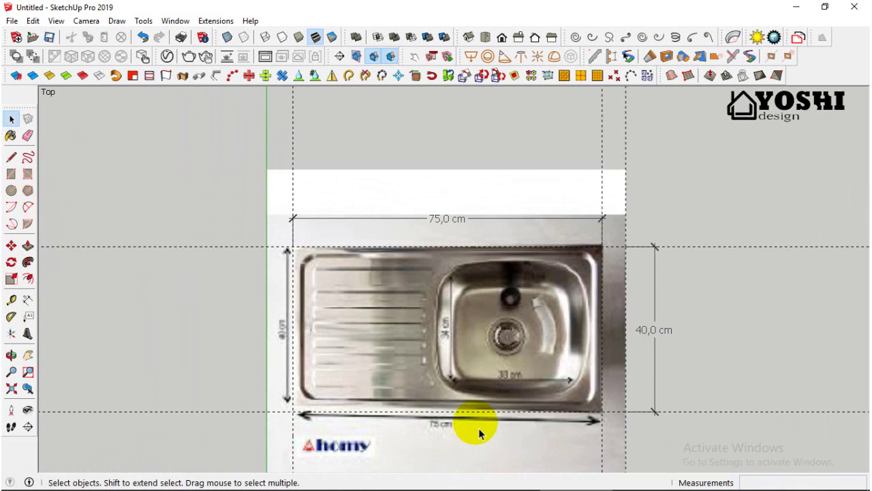
Draw a 75 by 40 cm rectangle over the sink image between the opposite outline guide intersections
click(11, 173)
scroll(353, 281, up, 2)
scroll(337, 260, up, 2)
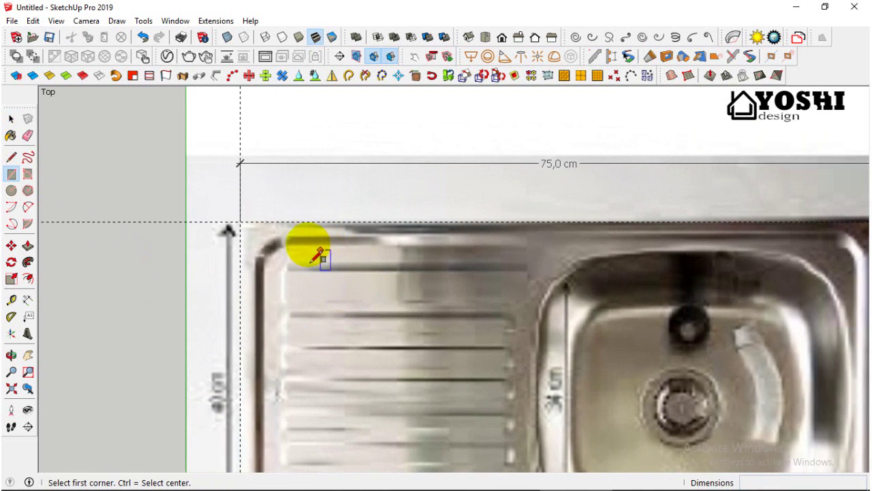
click(240, 222)
scroll(283, 218, down, 2)
scroll(429, 306, up, 1)
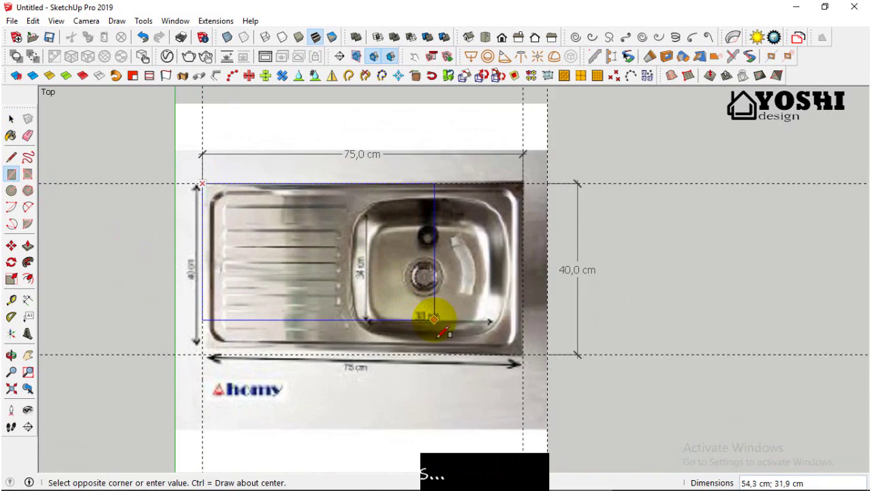
scroll(497, 347, up, 1)
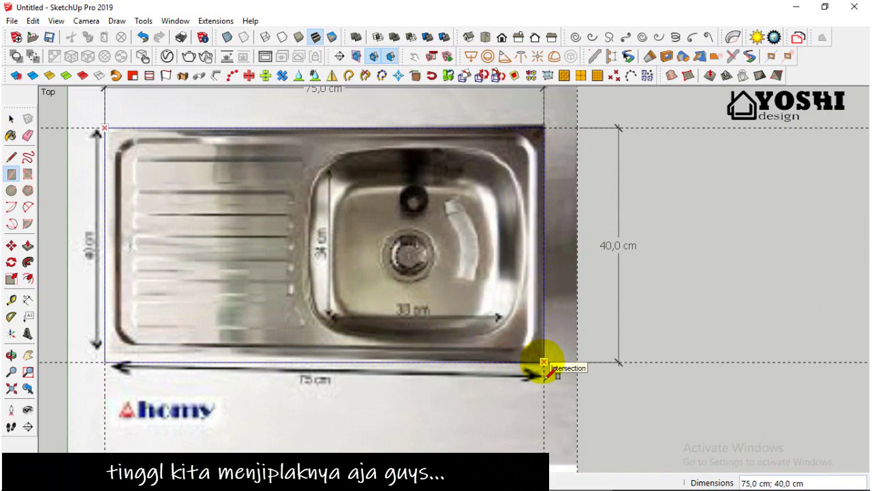
click(544, 362)
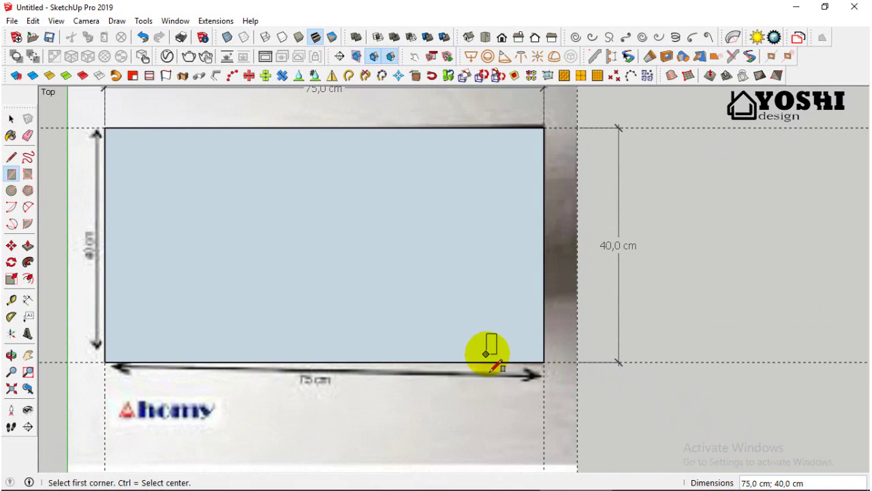
scroll(607, 371, down, 1)
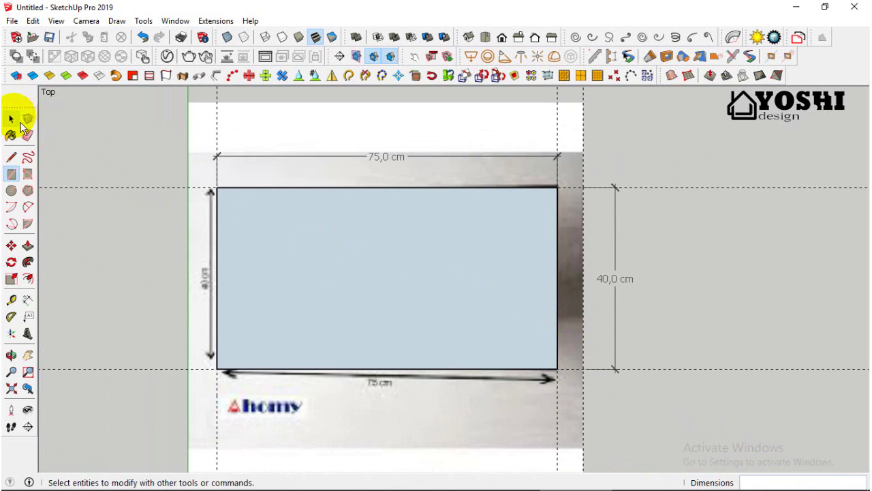
Select the rectangle's face and turn on X-ray display to reveal the reference image beneath it
click(11, 120)
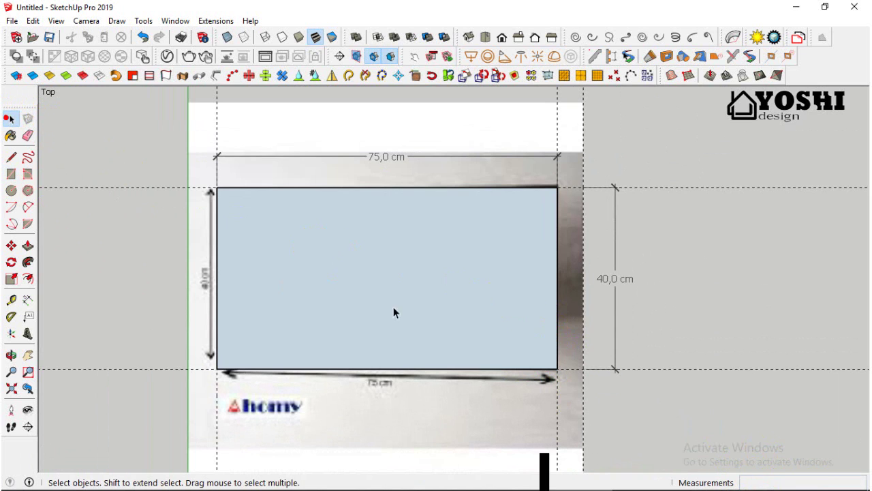
click(435, 305)
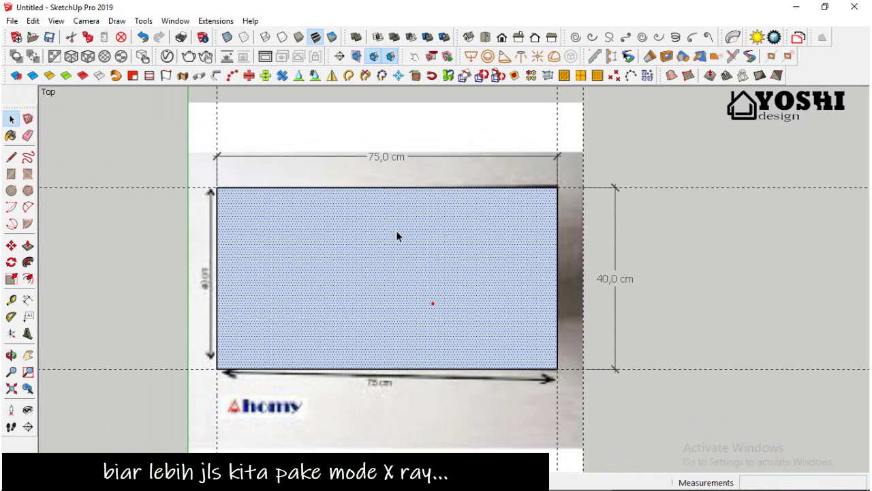
click(242, 39)
scroll(497, 230, up, 1)
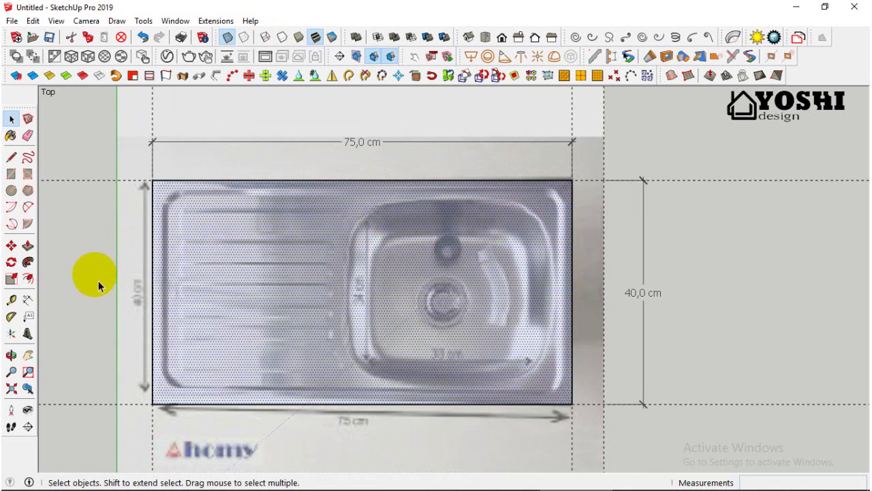
Measure the rim's width from the rectangle's long edges and drainboard-end edge to the rim line in the image
click(11, 300)
scroll(327, 385, up, 1)
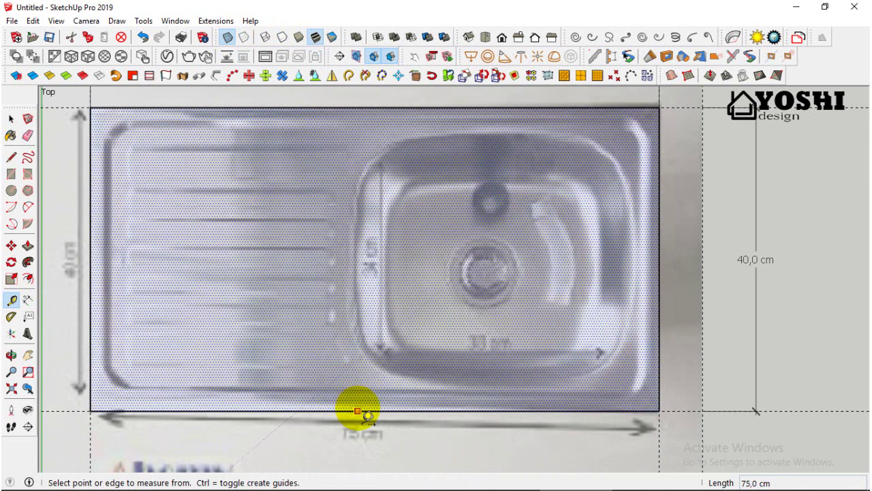
click(357, 411)
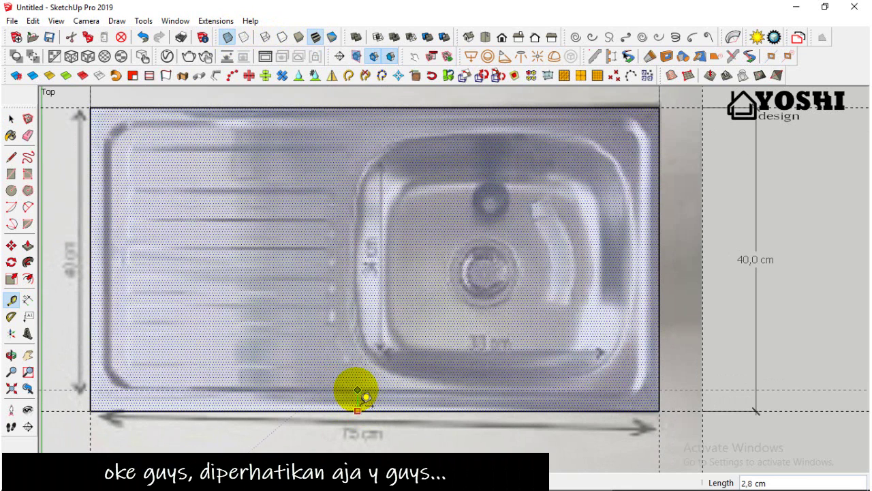
key(Escape)
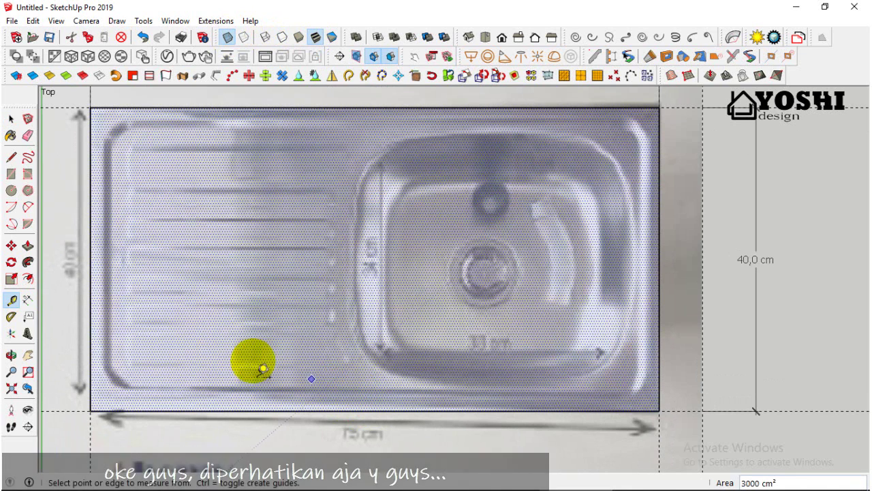
click(90, 302)
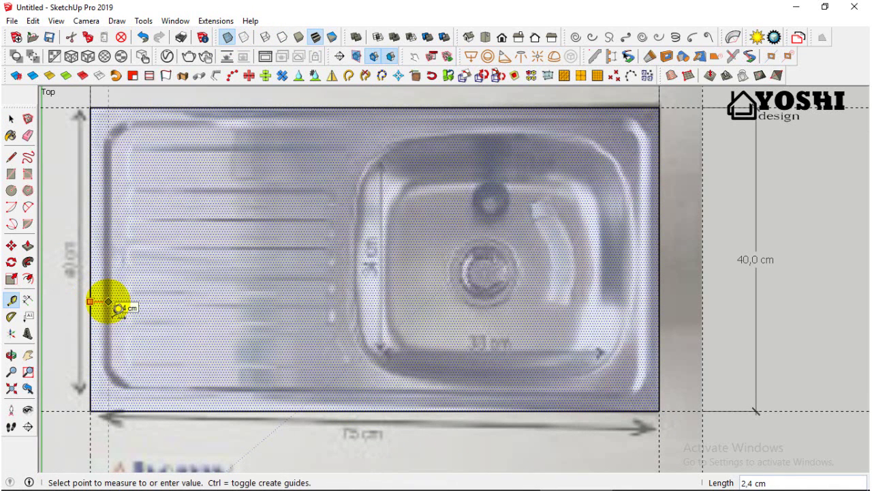
key(Escape)
click(308, 108)
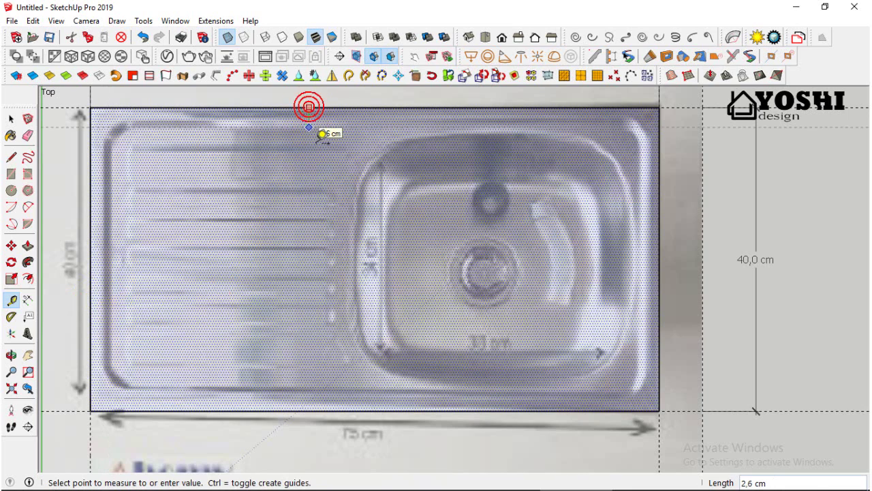
scroll(312, 163, down, 1)
click(310, 161)
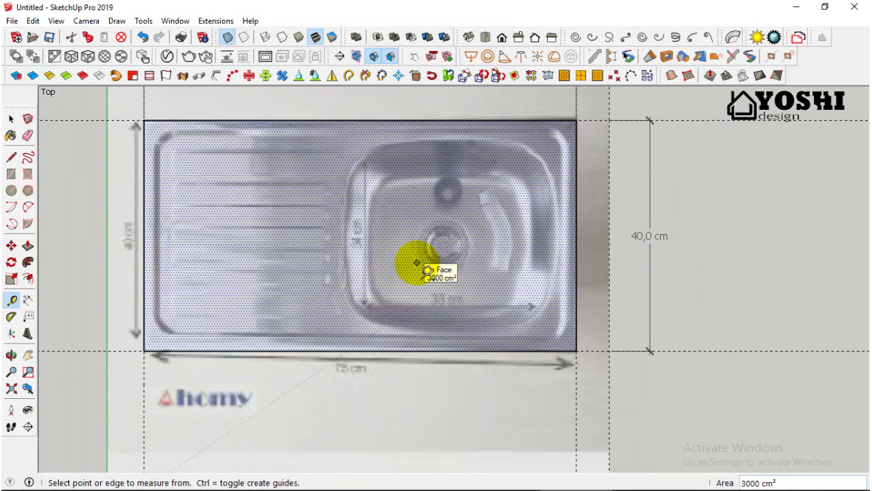
Offset the rectangle's outline 2.3 cm inward to follow the inner line of the sink's rim
scroll(417, 263, down, 1)
click(11, 119)
click(28, 278)
click(260, 242)
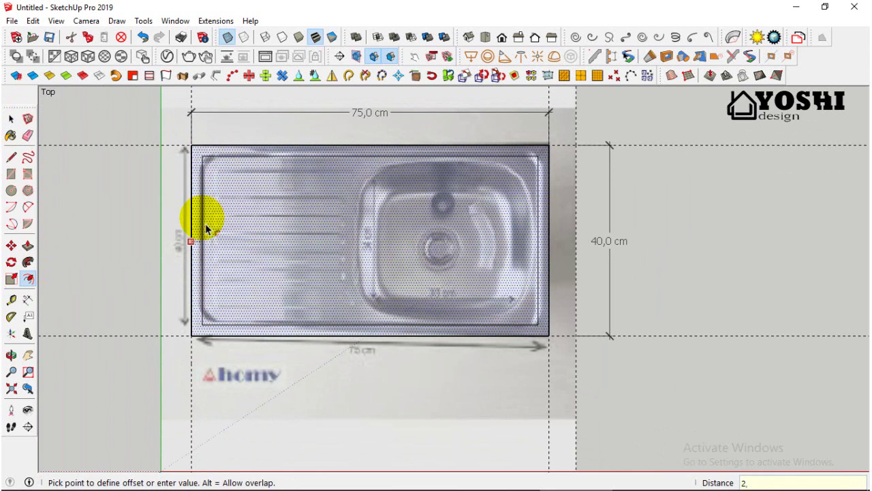
text(2,3)
key(Return)
scroll(207, 230, up, 2)
scroll(207, 229, down, 1)
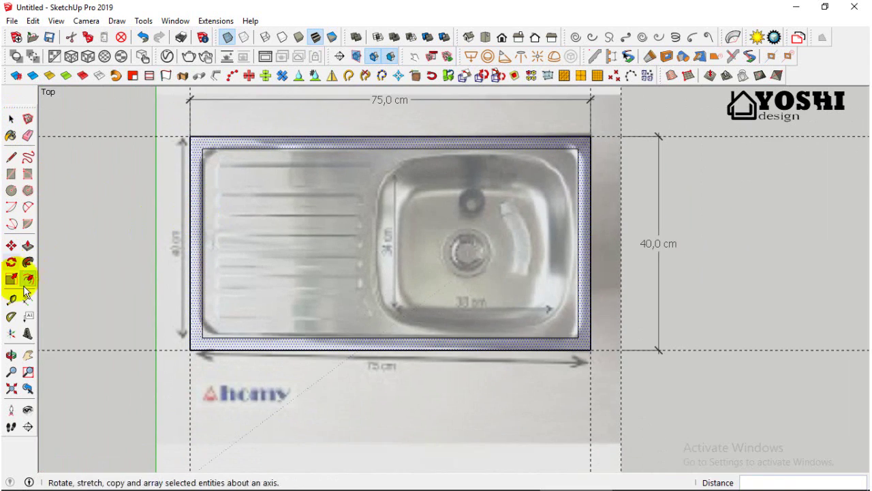
click(12, 122)
scroll(551, 269, down, 2)
scroll(422, 313, down, 2)
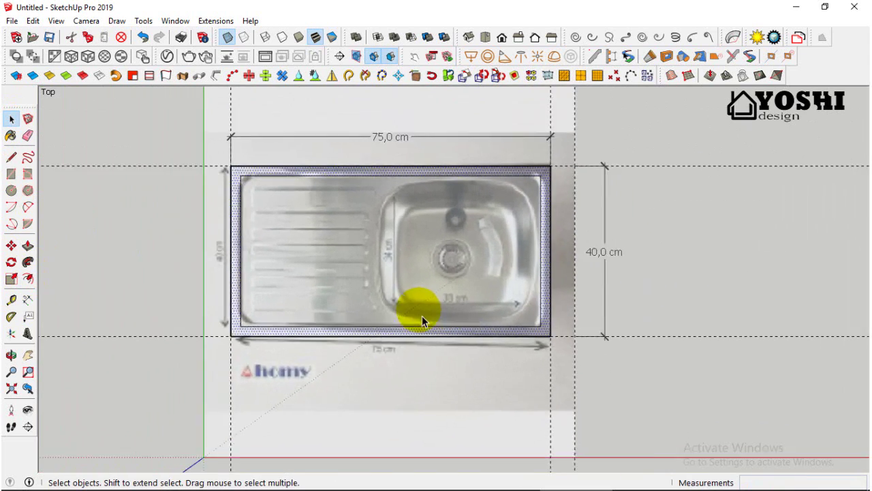
scroll(331, 214, up, 2)
scroll(620, 366, up, 1)
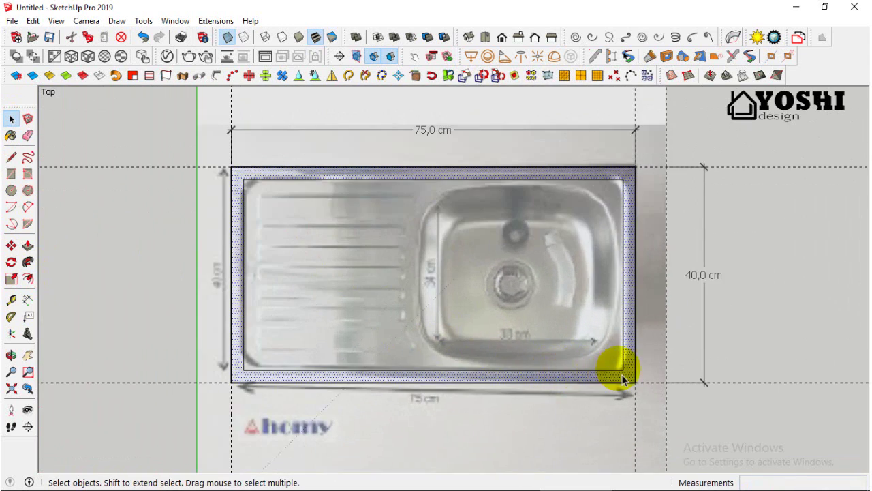
scroll(619, 366, down, 1)
scroll(347, 265, up, 2)
Draw a short line across the rim at the far drainboard-end corner and dimension the rim's width beyond the long edge
click(28, 300)
scroll(298, 214, up, 2)
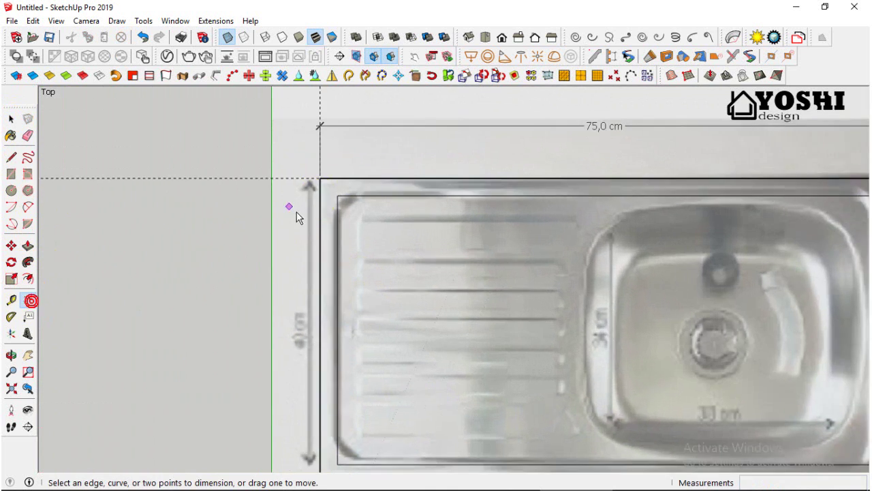
click(11, 156)
scroll(334, 200, up, 1)
click(346, 194)
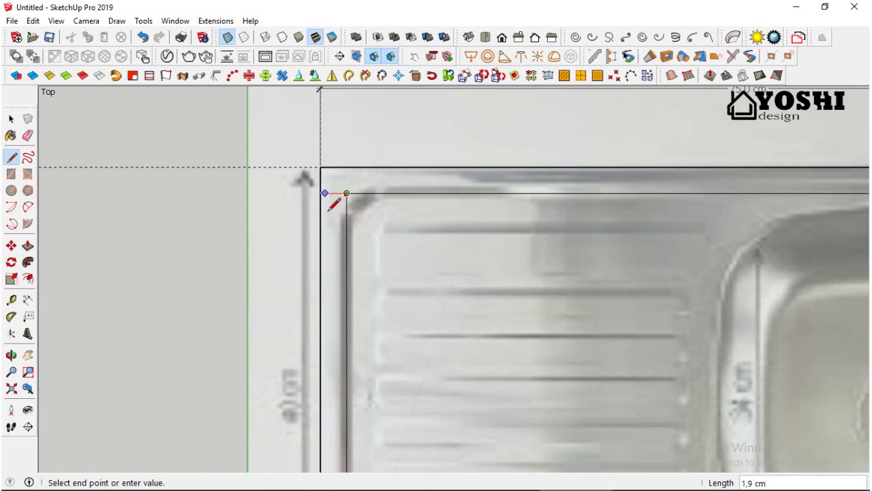
click(28, 300)
click(344, 194)
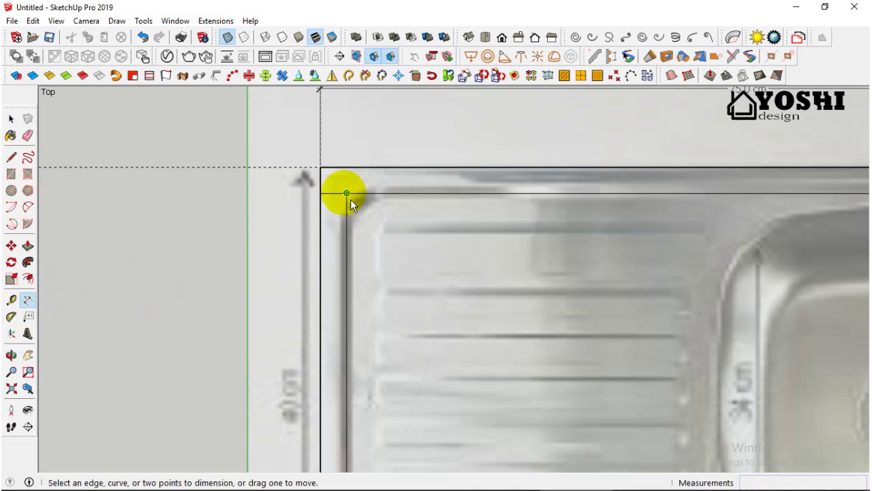
click(320, 194)
click(320, 194)
scroll(332, 198, up, 3)
click(350, 165)
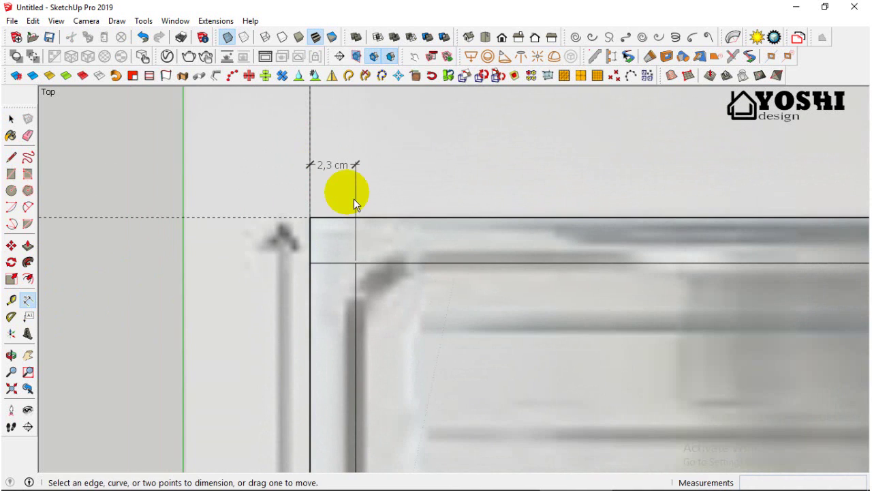
Delete the rim-width dimension and the short helper line across the rim
key(space)
click(342, 177)
key(Delete)
click(342, 263)
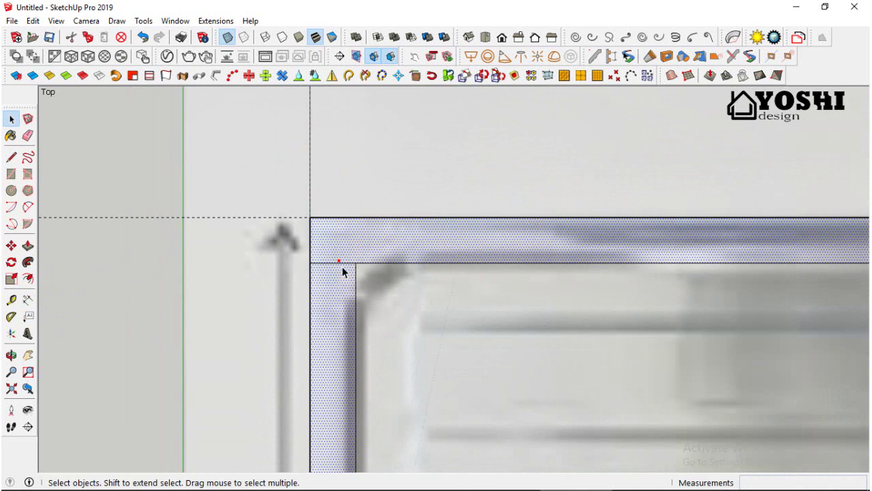
key(Delete)
Try to round the inset outline's far drainboard-end corner with a tangent arc drawn by eye
scroll(396, 259, down, 2)
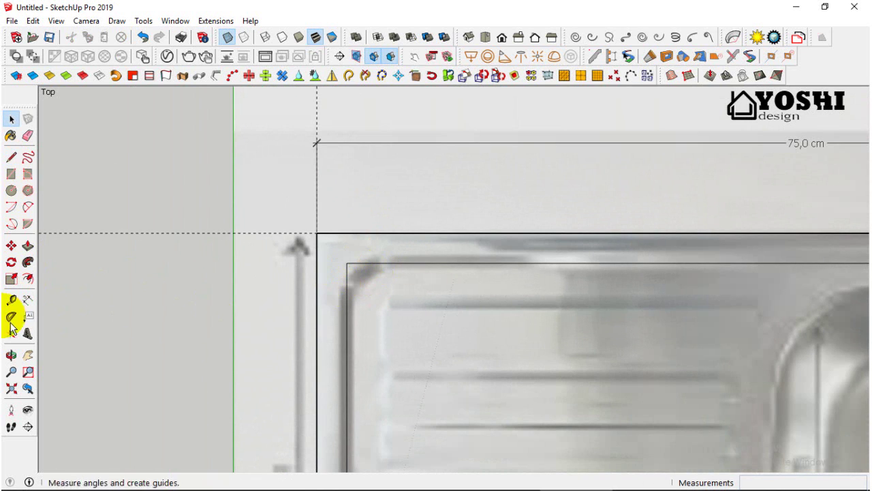
click(27, 207)
scroll(348, 278, up, 3)
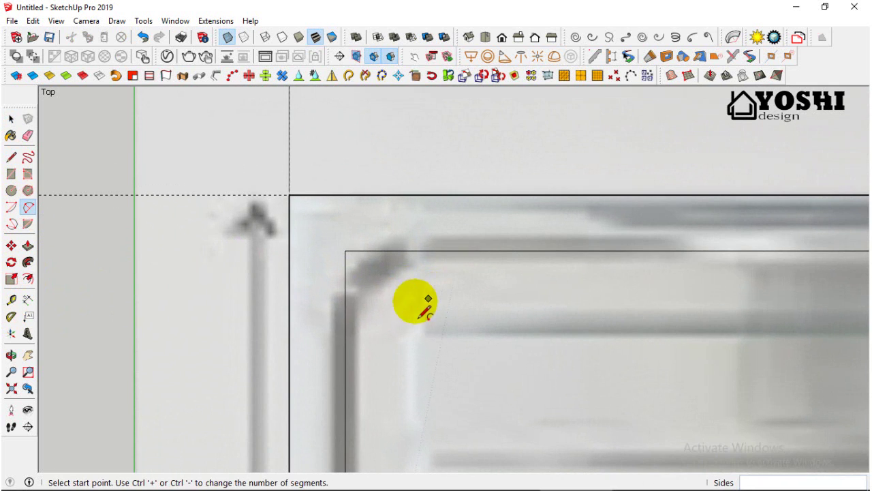
click(345, 305)
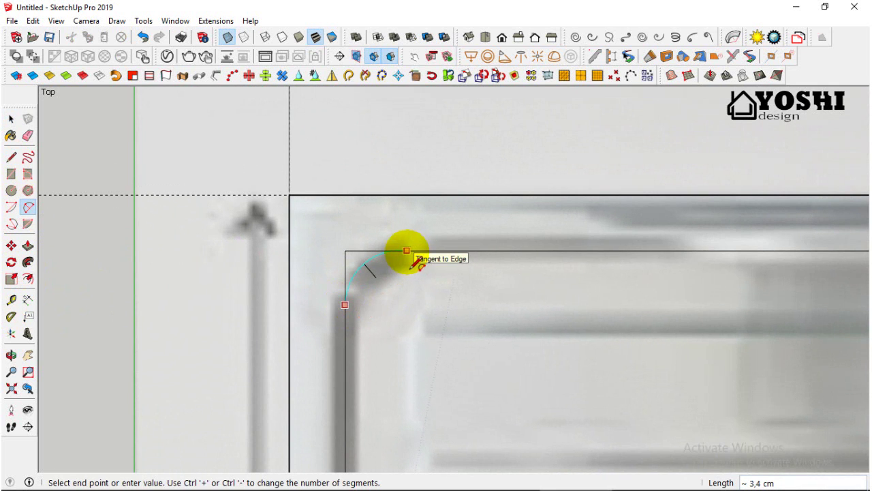
click(407, 251)
click(413, 263)
scroll(409, 271, up, 1)
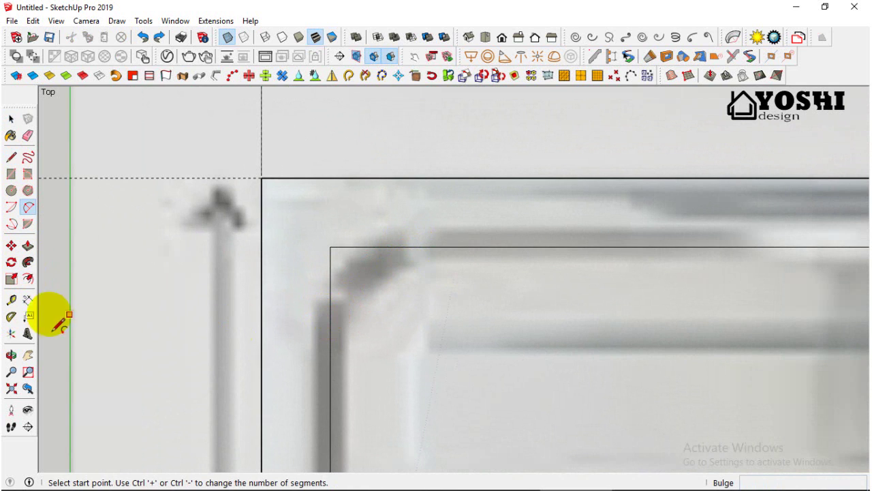
Add two guides 2 cm inside the inset outline's far long edge and drainboard-end edge to locate the corner arc
click(11, 300)
click(451, 246)
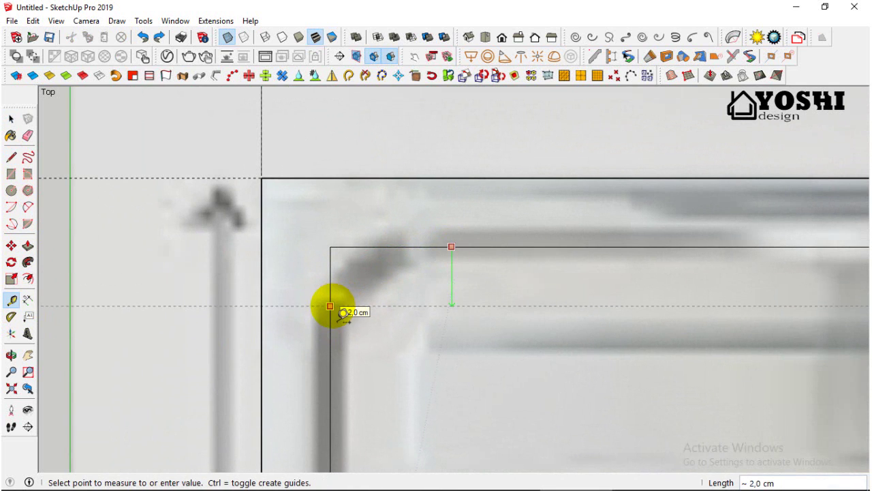
click(329, 306)
click(330, 285)
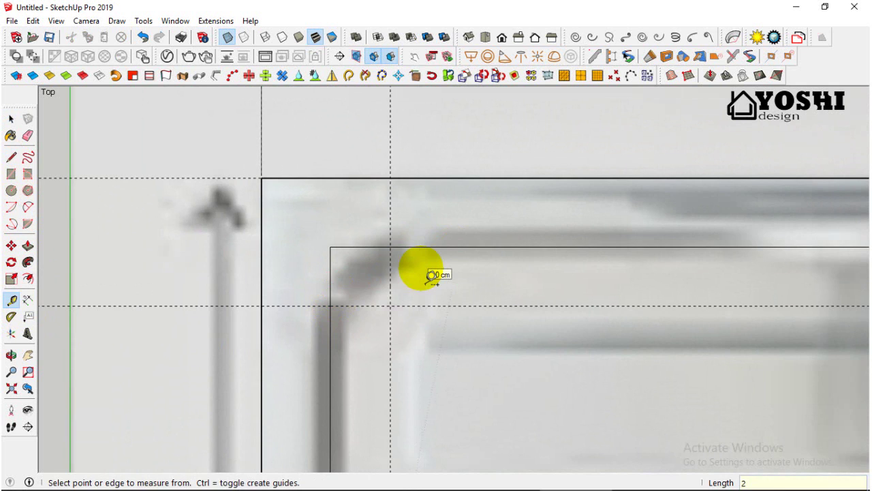
Round the inset outline's far drainboard-end corner with a tangent arc between its two guide intersections
scroll(431, 275, down, 2)
click(28, 206)
scroll(371, 293, up, 2)
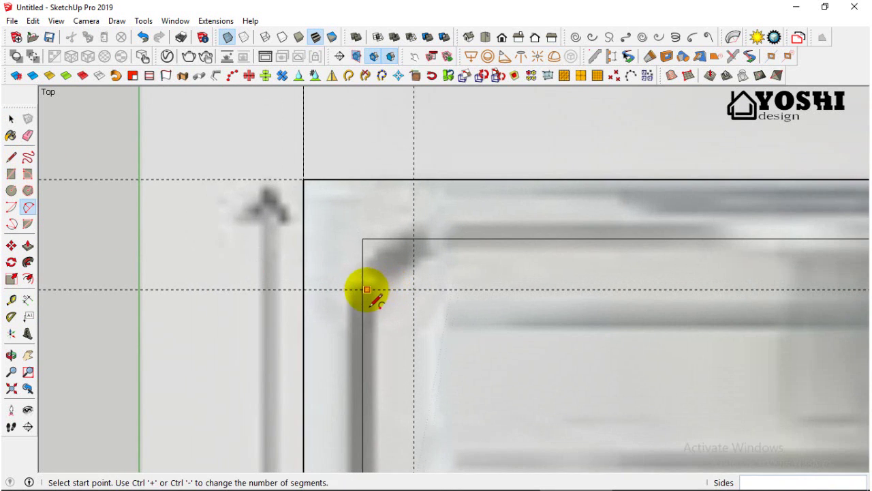
click(364, 289)
double_click(414, 239)
scroll(355, 236, down, 3)
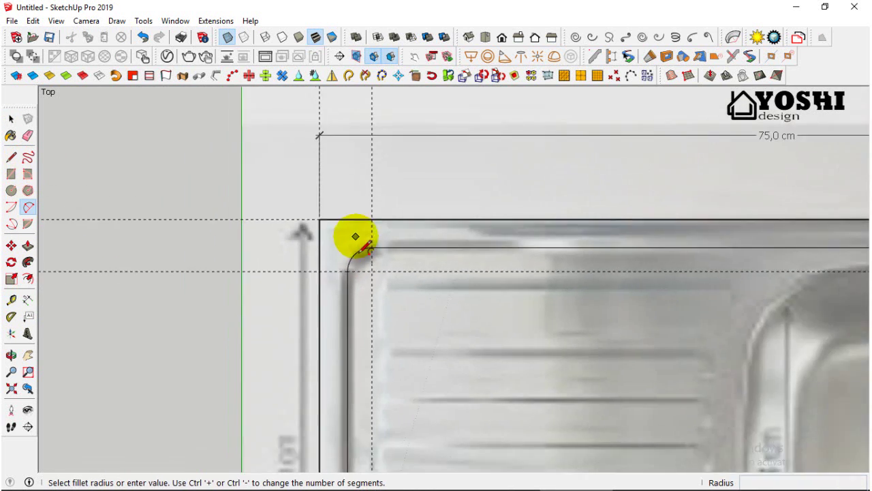
Round the inset outline's other three corners with the same fillet radius
scroll(355, 236, down, 4)
scroll(606, 257, up, 2)
double_click(636, 226)
scroll(636, 226, down, 2)
scroll(644, 348, up, 1)
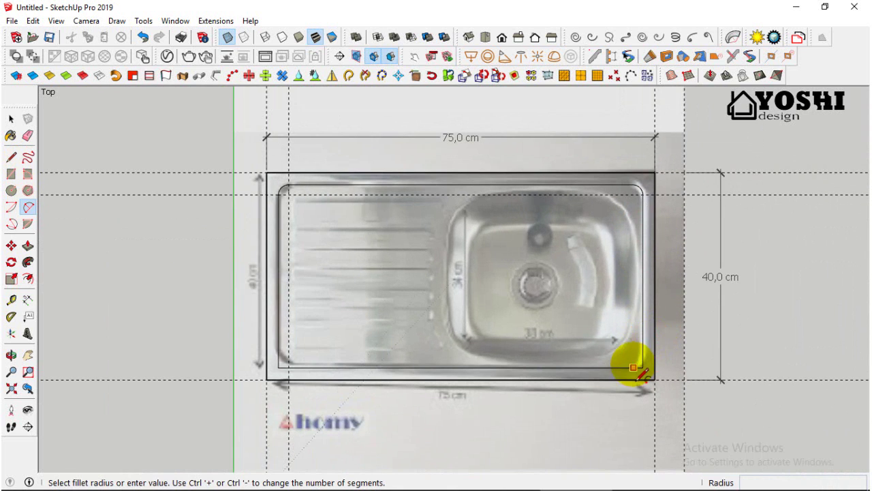
double_click(633, 367)
double_click(297, 351)
scroll(303, 359, down, 1)
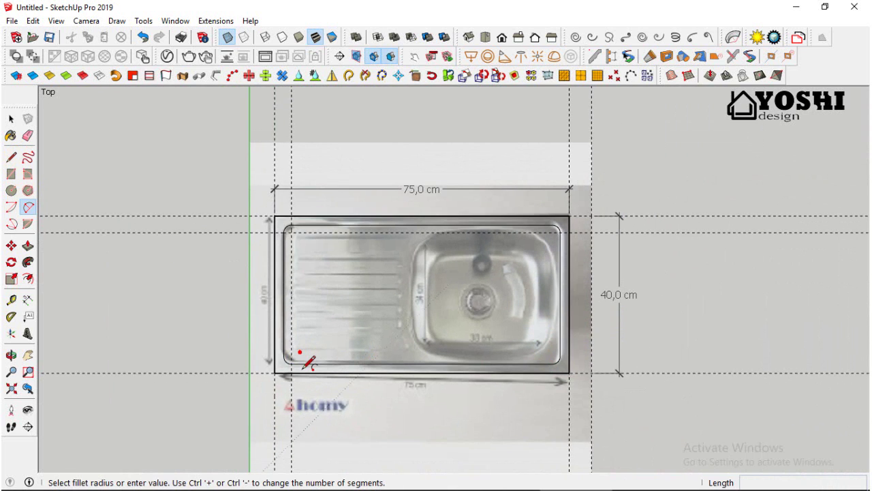
Delete the two guides that located the corner arc inside the inset outline
scroll(301, 352, up, 1)
key(space)
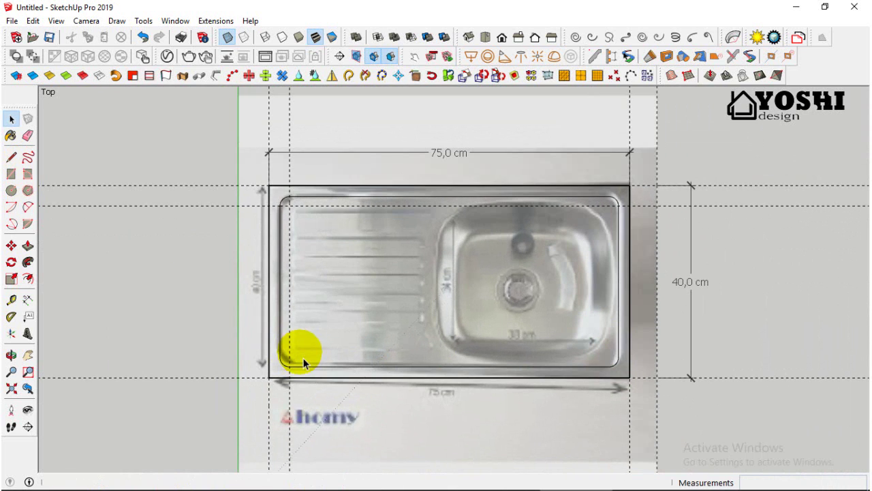
click(290, 146)
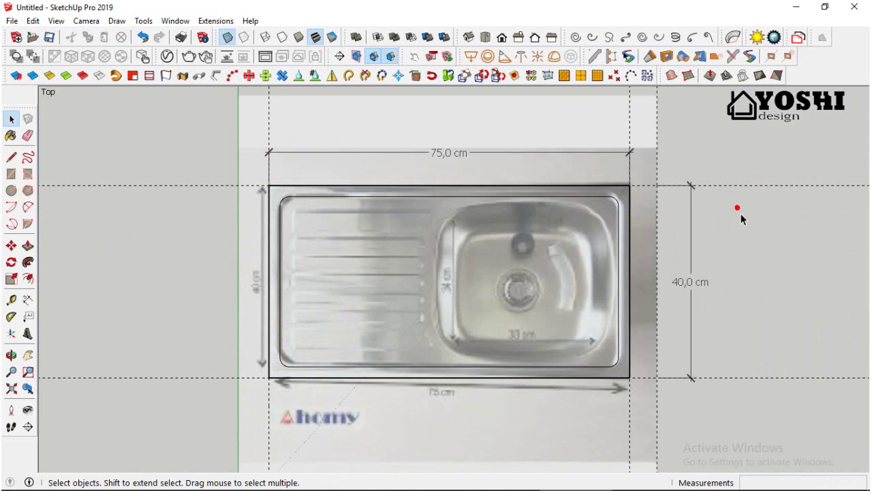
Add three guides 1 cm inside the inset outline's far long edge, near long edge and bowl-end edge
scroll(562, 215, up, 2)
click(11, 300)
scroll(545, 259, up, 1)
click(592, 177)
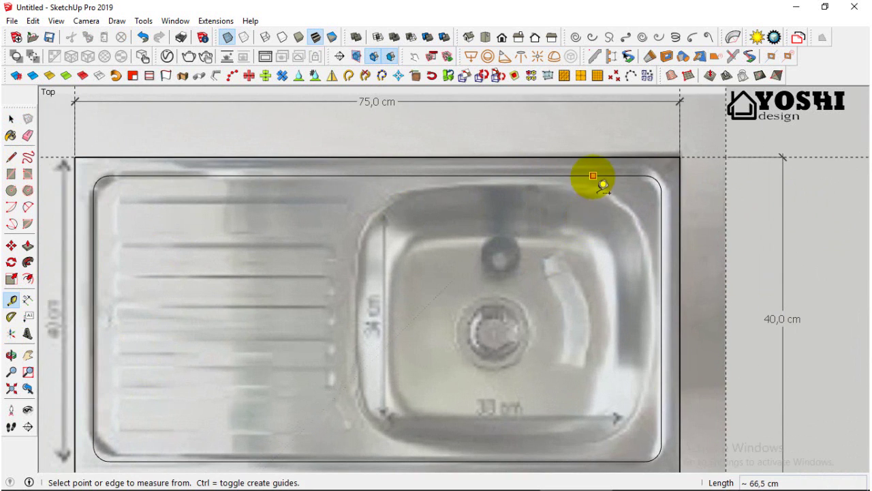
scroll(590, 205, down, 2)
scroll(595, 219, up, 2)
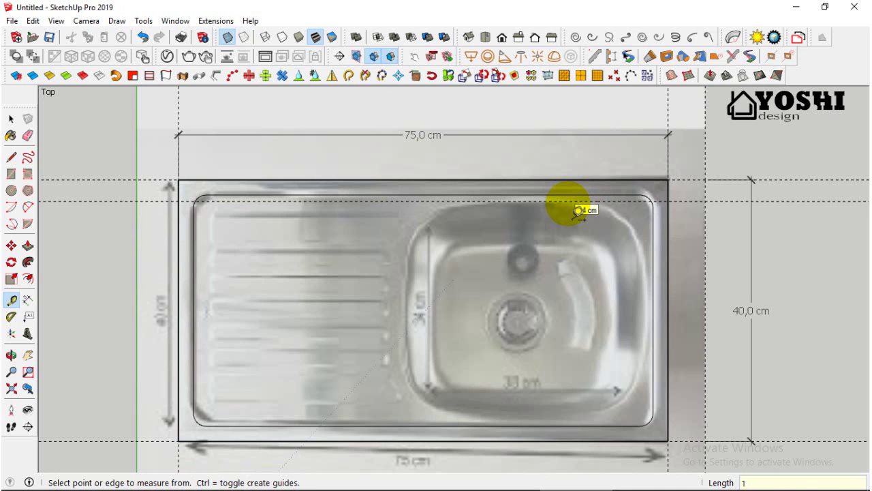
click(539, 424)
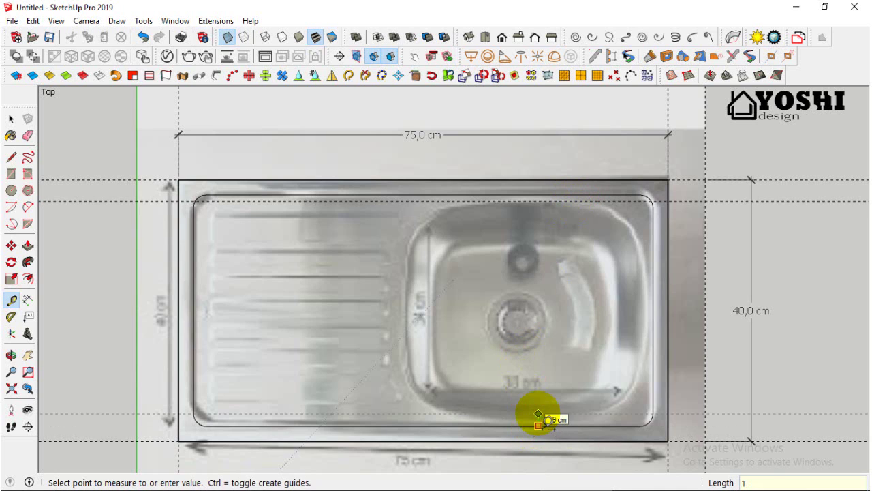
click(655, 302)
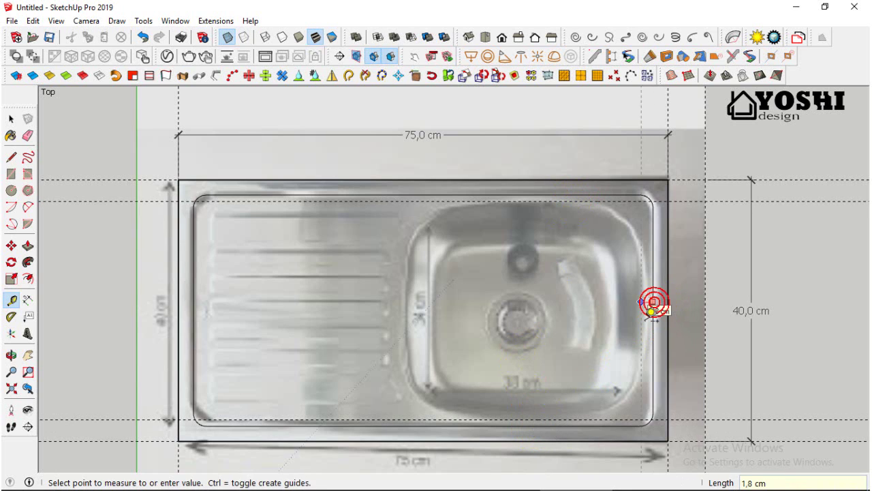
text(1)
key(Return)
Measure between the two long-edge guides and try a guide 33,4 cm from the bowl-end guide for the bowl's drainboard side
click(574, 419)
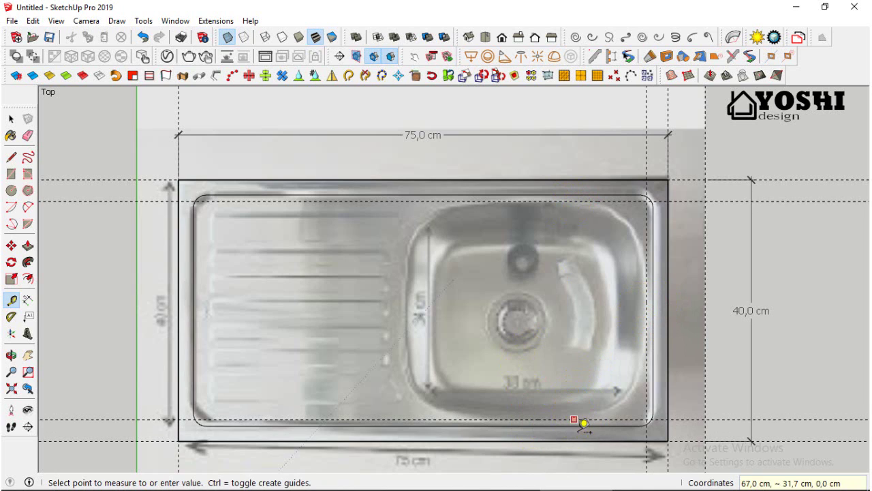
click(571, 208)
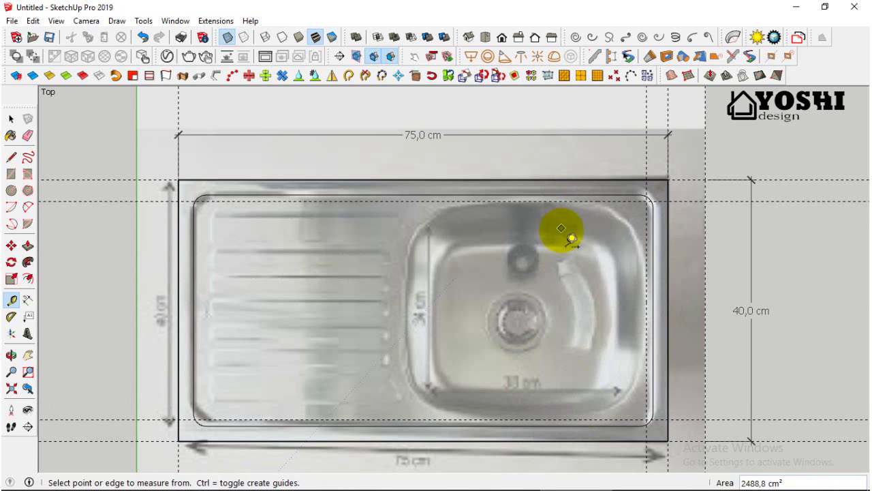
click(646, 307)
click(410, 307)
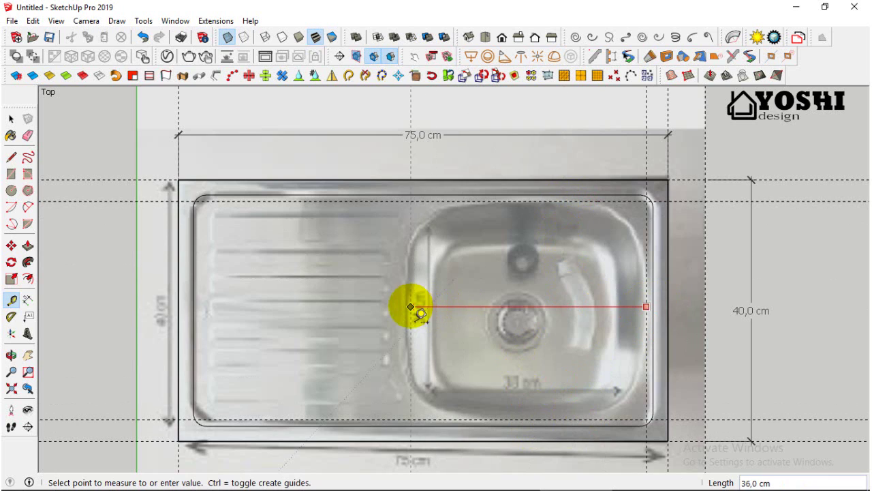
text(33,4)
key(Return)
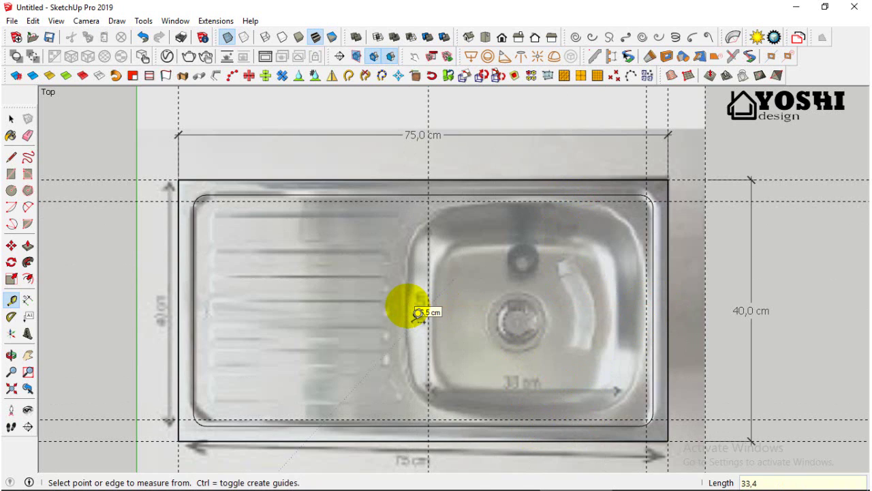
scroll(479, 322, down, 1)
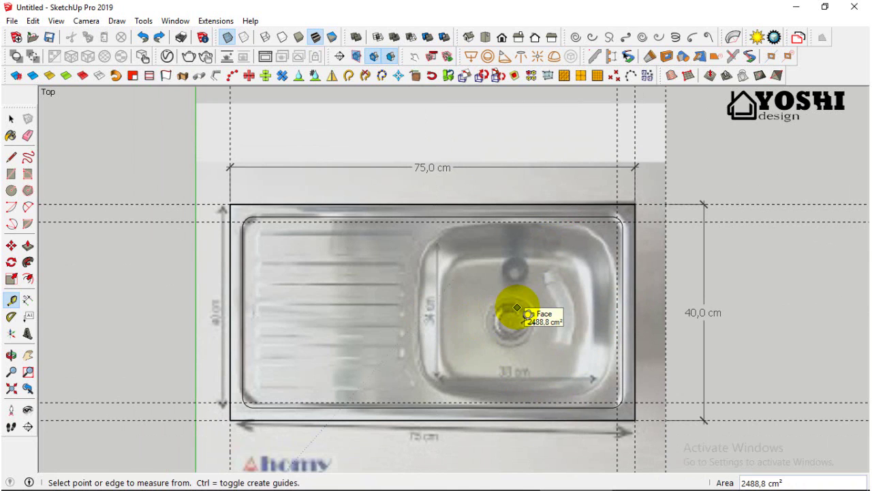
Add a guide 37 cm from the bowl-end guide and draw the 37 by 33,4 cm bowl rectangle between the guides
click(616, 291)
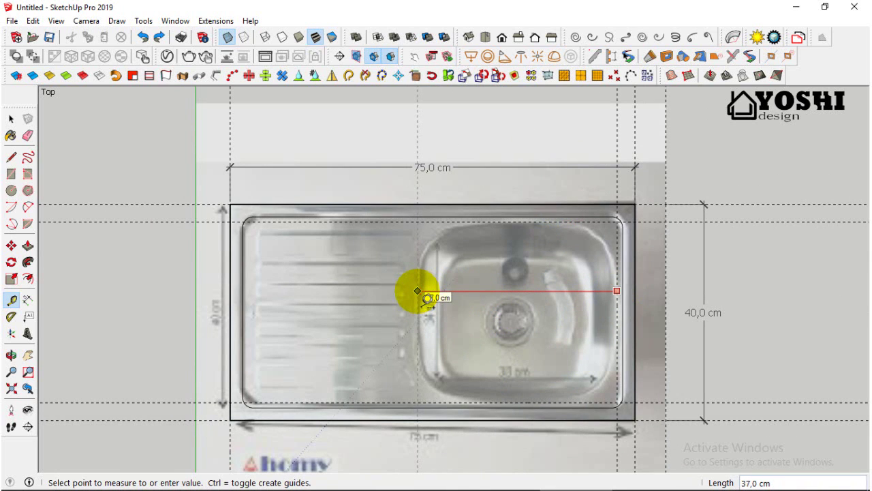
key(Return)
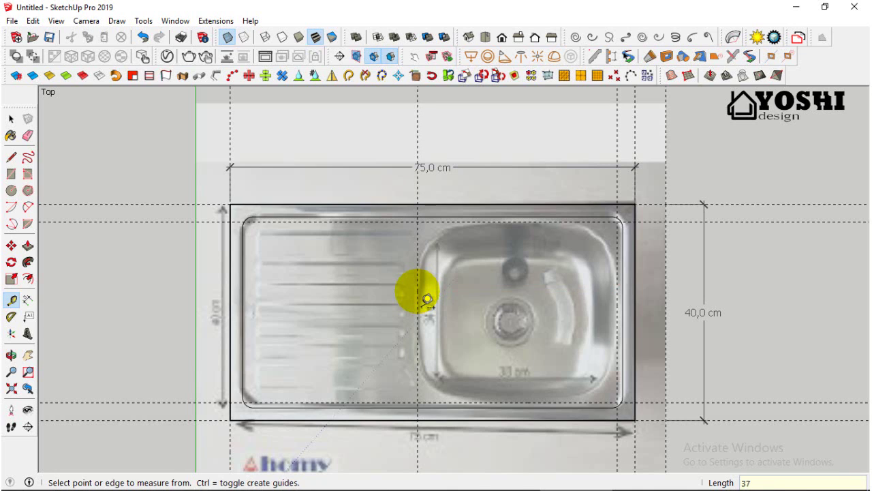
click(11, 173)
scroll(444, 230, up, 1)
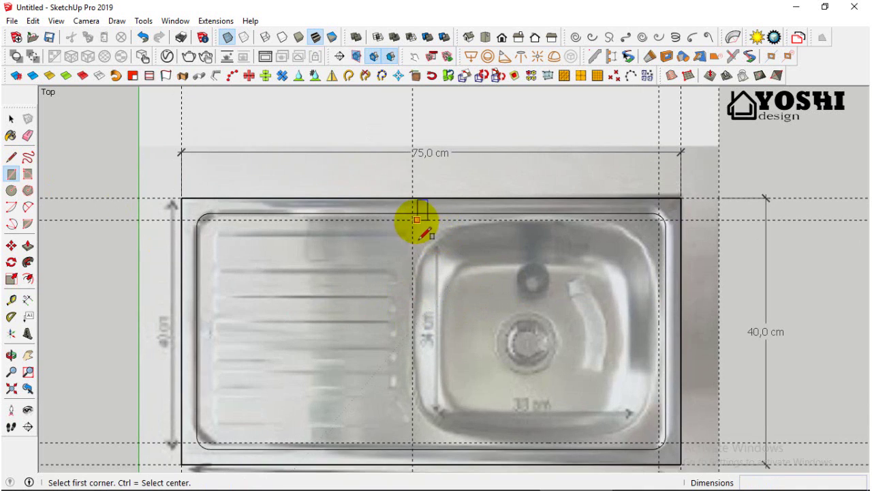
drag(416, 220, 658, 443)
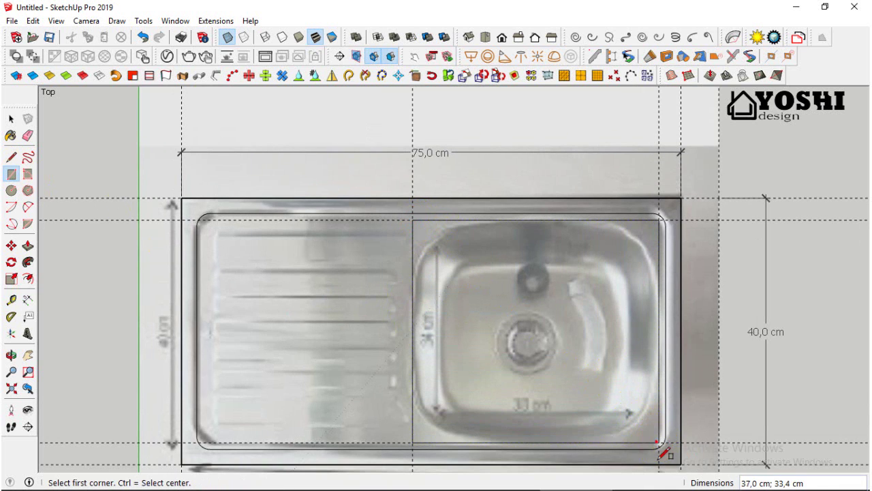
Add guides 7 cm inside the bowl rectangle's near edge and drainboard-side edge to locate its corner arc
scroll(603, 361, down, 1)
click(11, 300)
scroll(477, 399, down, 1)
scroll(494, 407, up, 2)
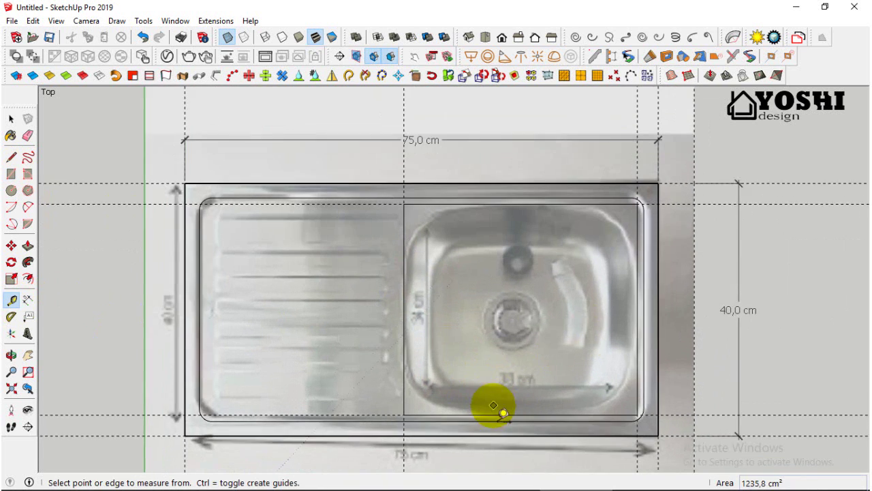
click(493, 415)
scroll(497, 417, up, 3)
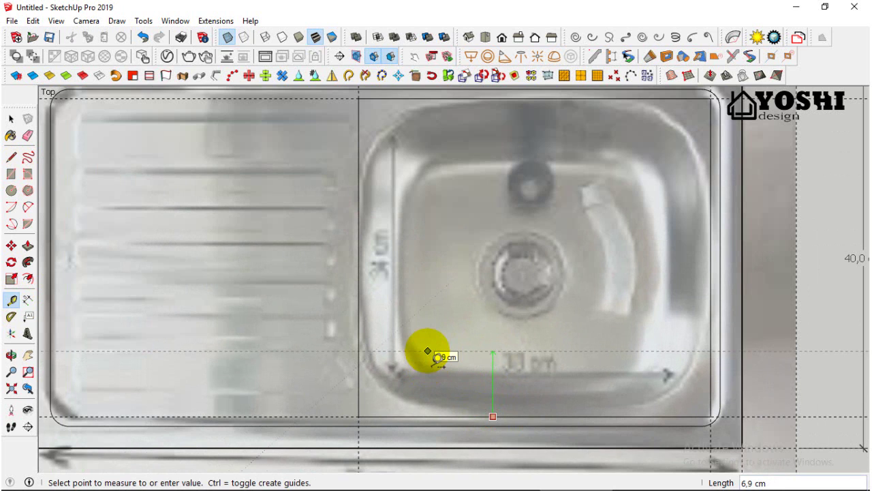
click(359, 326)
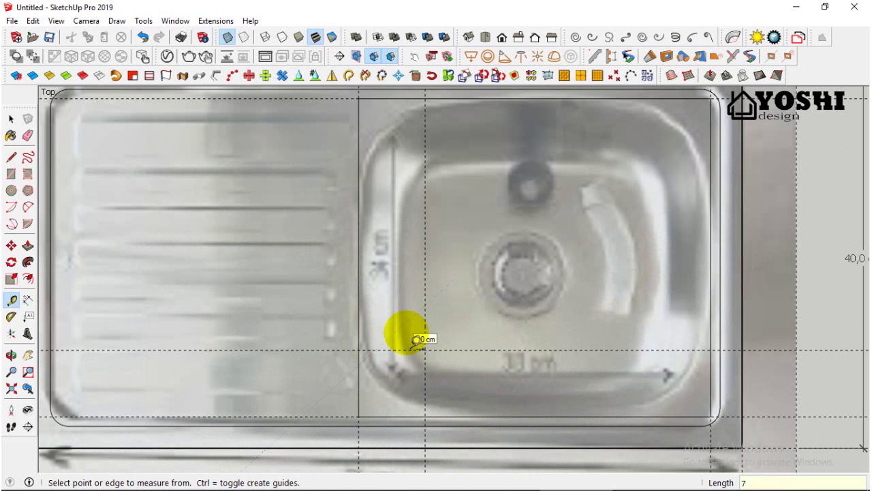
Round the bowl rectangle's near drainboard-side corner with a tangent arc between its two guide intersections
click(28, 207)
click(358, 350)
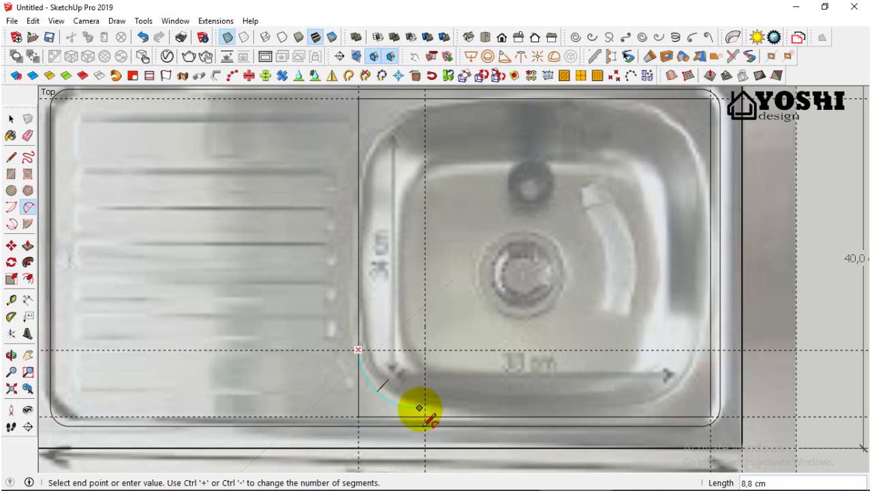
click(426, 416)
Round the bowl rectangle's other three corners with the same fillet radius
double_click(697, 402)
scroll(695, 399, down, 2)
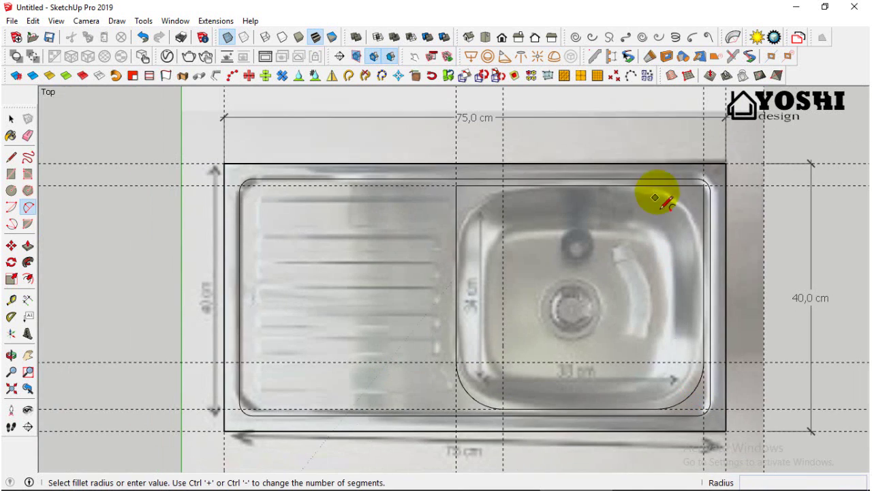
double_click(662, 195)
double_click(483, 211)
scroll(538, 304, down, 2)
click(586, 317)
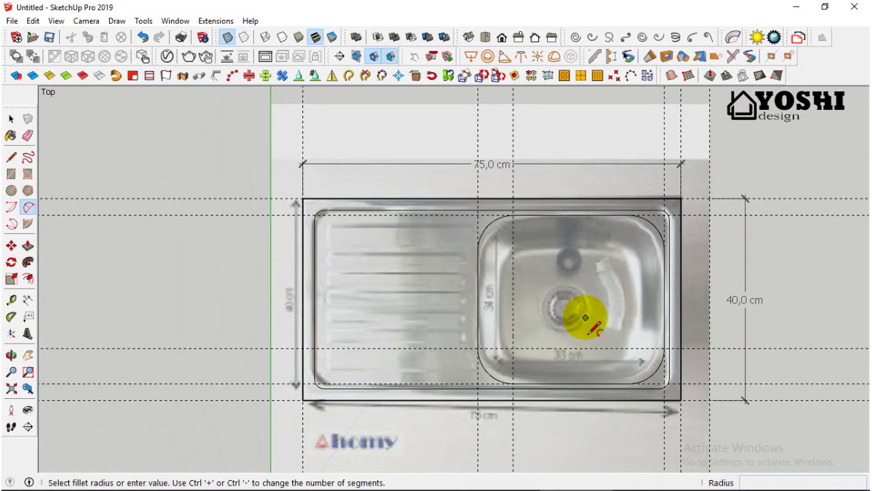
click(126, 160)
click(12, 119)
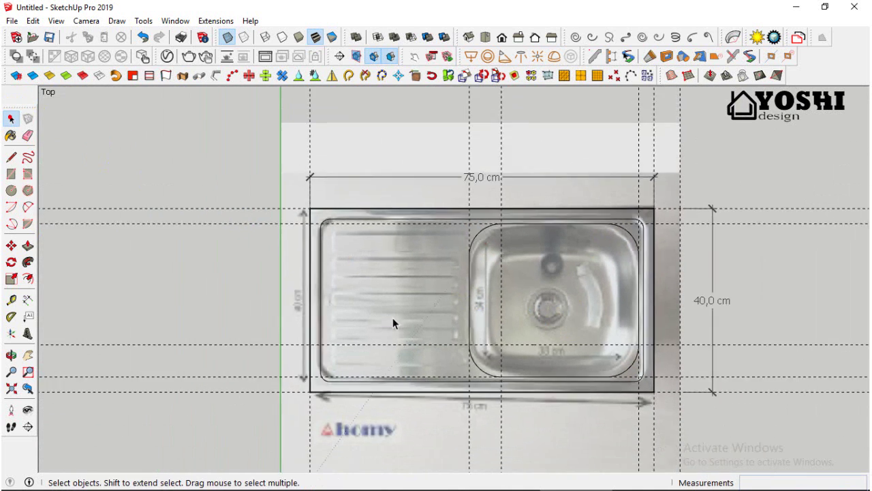
Delete the 40 cm dimension together with the guides running parallel to the sink's long edges
scroll(394, 318, down, 2)
scroll(526, 299, up, 2)
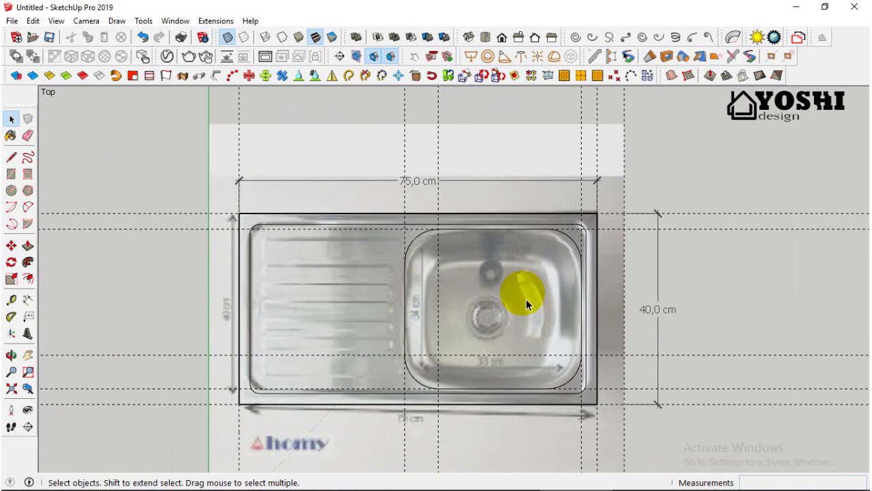
scroll(561, 244, up, 2)
scroll(570, 242, down, 2)
scroll(570, 242, down, 1)
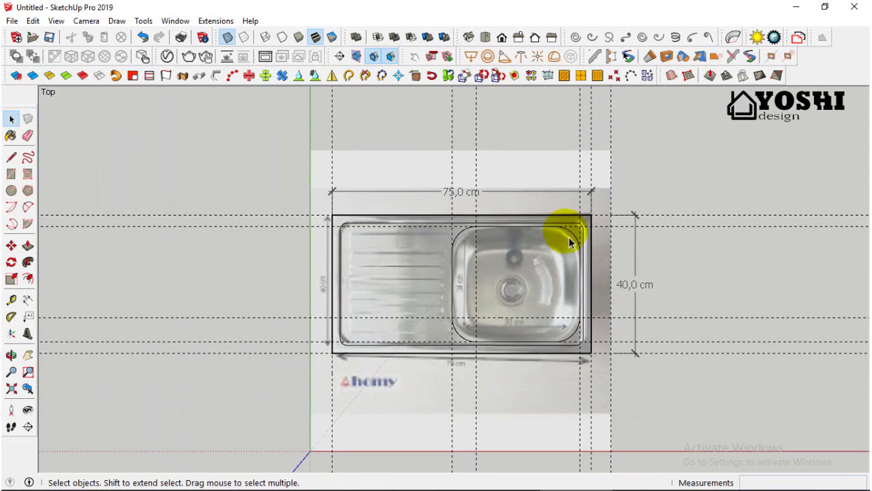
scroll(569, 242, up, 1)
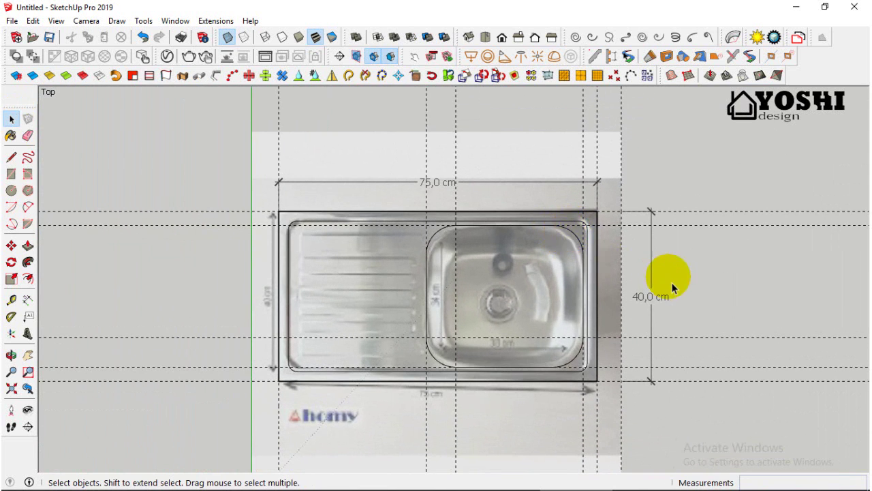
click(648, 292)
drag(770, 182, 669, 404)
key(Delete)
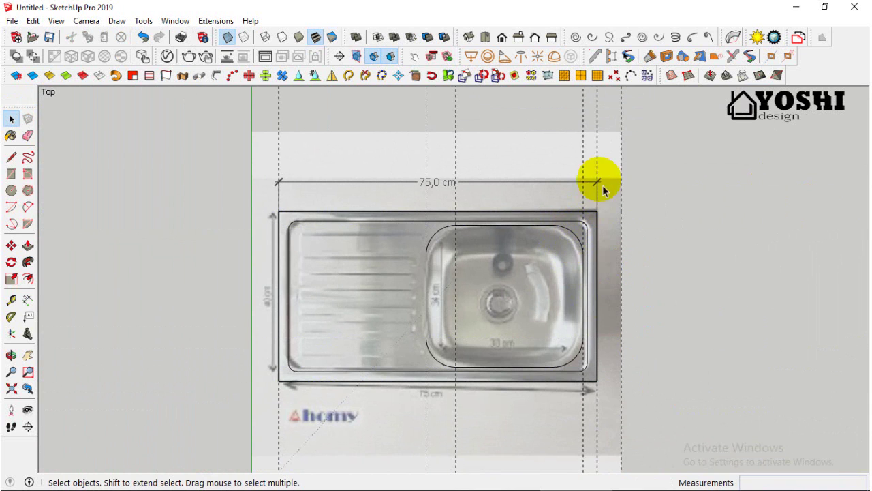
Delete the 75 cm dimension, the remaining guides and the reference image beneath the sink
scroll(603, 182, down, 3)
drag(653, 117, 402, 205)
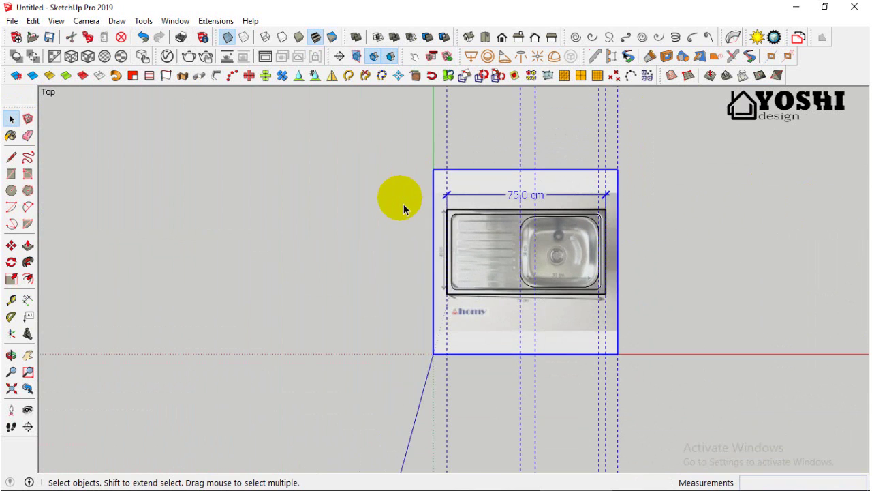
key(Delete)
Push the rounded bowl face 20 cm down below the sink surface
scroll(539, 255, up, 2)
click(539, 255)
scroll(538, 257, down, 1)
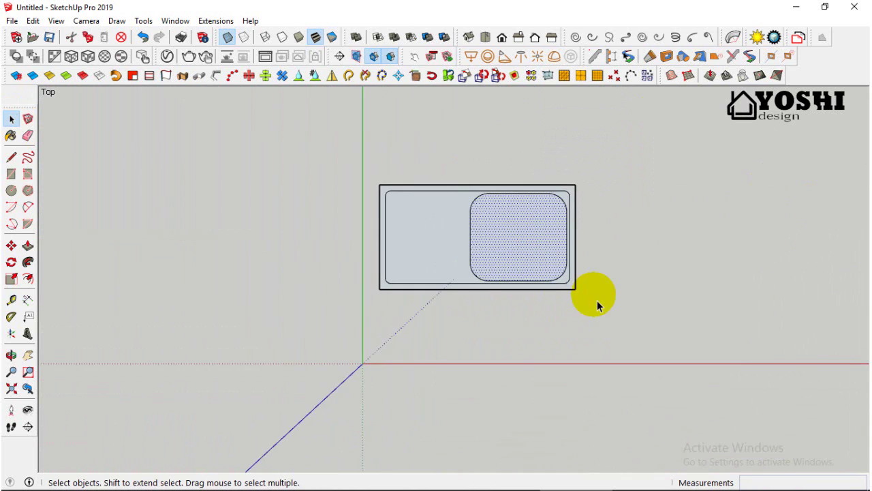
scroll(448, 286, down, 2)
middle_drag(448, 286, 511, 211)
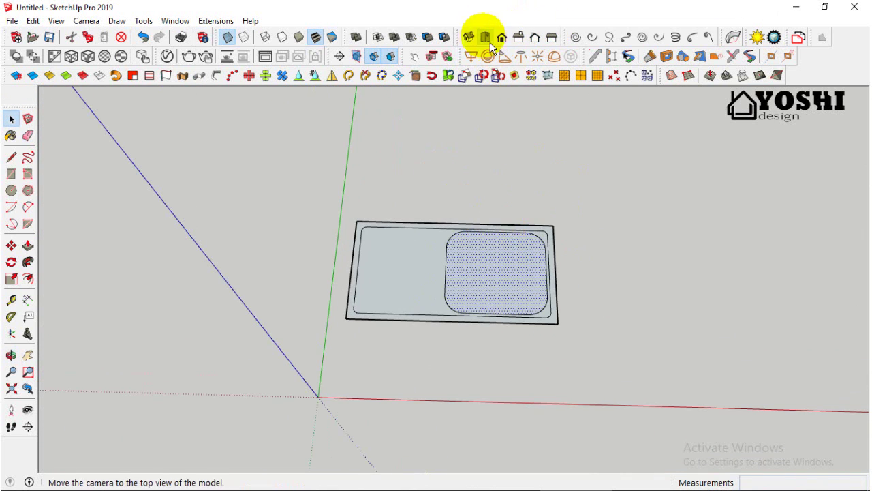
click(468, 37)
scroll(491, 331, up, 3)
middle_drag(609, 376, 488, 336)
scroll(488, 336, down, 3)
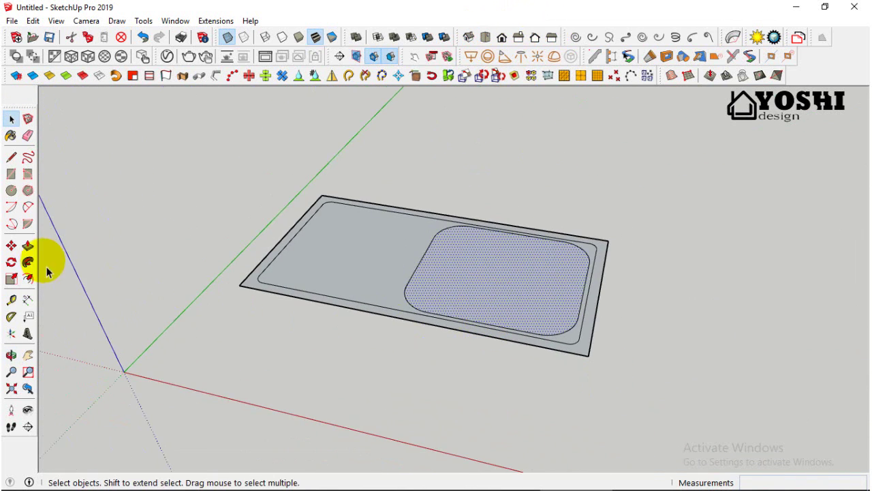
middle_drag(465, 398, 497, 331)
middle_drag(107, 293, 400, 290)
scroll(400, 290, up, 2)
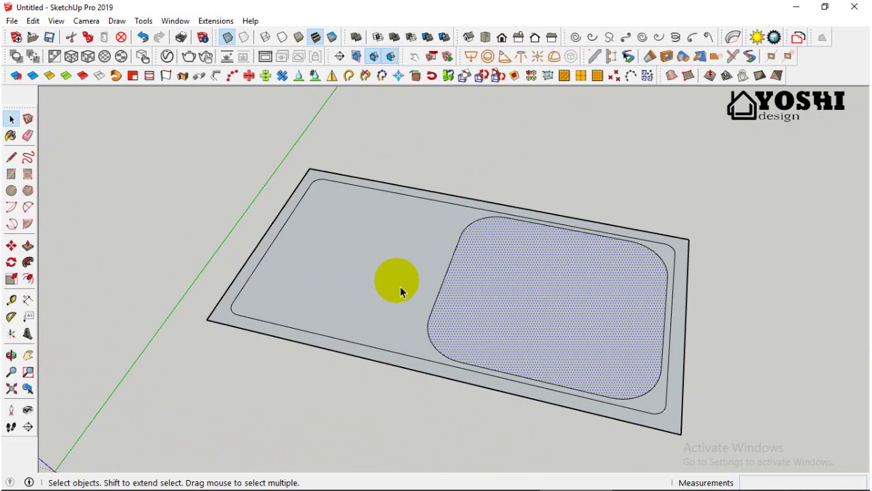
click(28, 245)
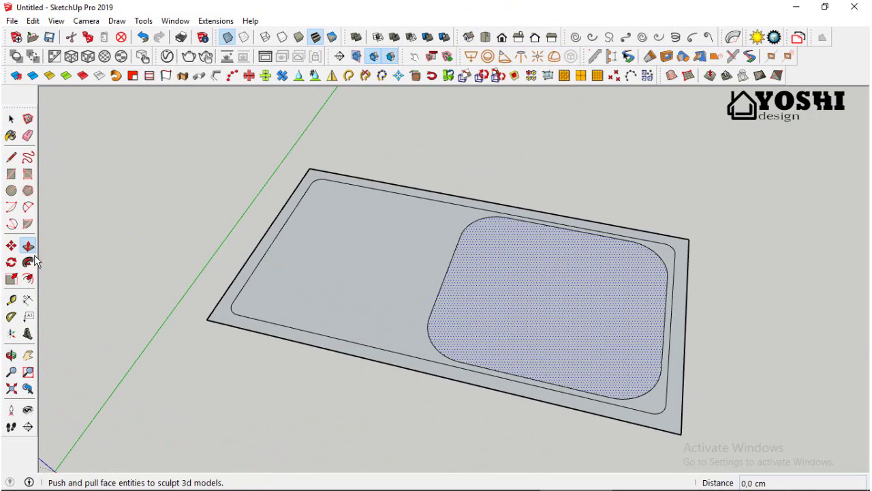
drag(605, 368, 588, 407)
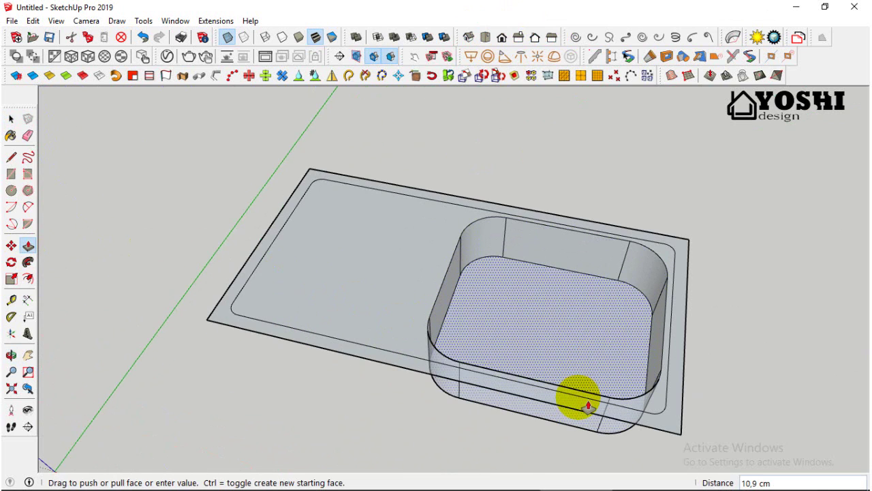
text(20)
key(Return)
Turn off the X-ray display so the sink's faces are opaque
middle_drag(584, 403, 565, 403)
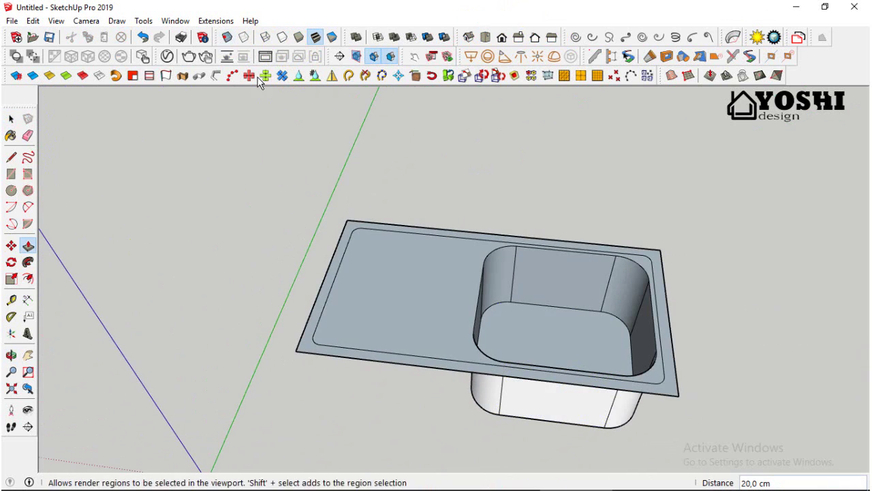
middle_drag(360, 188, 381, 205)
click(11, 118)
middle_drag(436, 307, 477, 340)
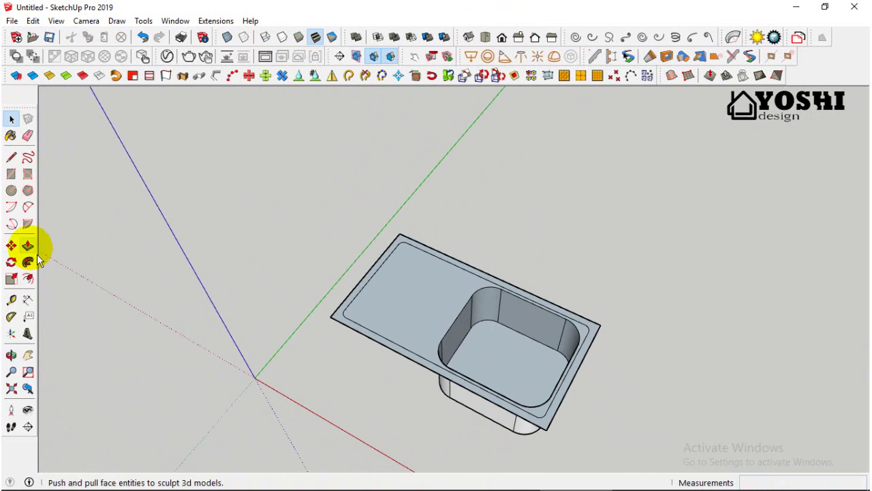
click(28, 245)
click(520, 370)
middle_drag(522, 364, 678, 330)
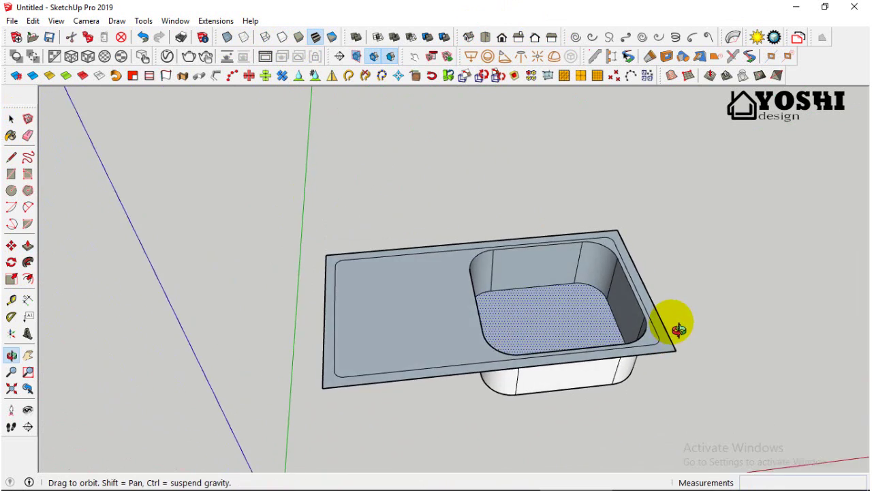
scroll(678, 329, up, 5)
click(11, 156)
scroll(601, 302, up, 3)
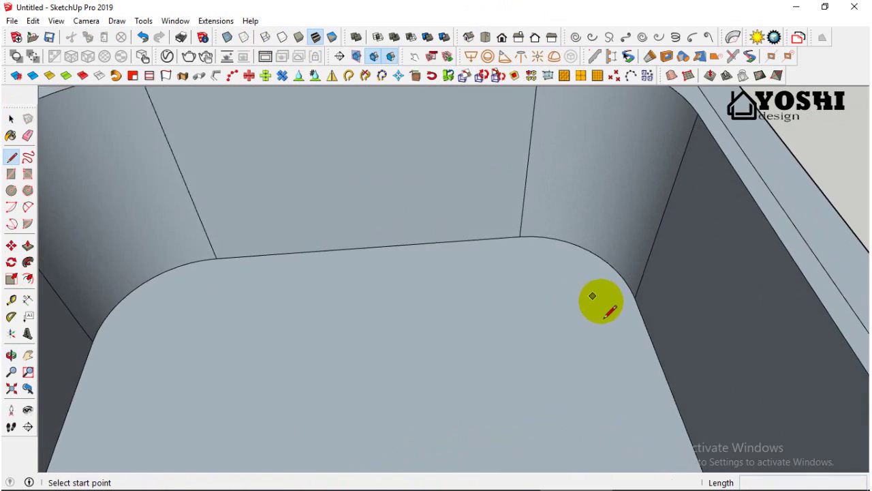
scroll(634, 283, up, 1)
click(634, 283)
middle_drag(620, 292, 539, 294)
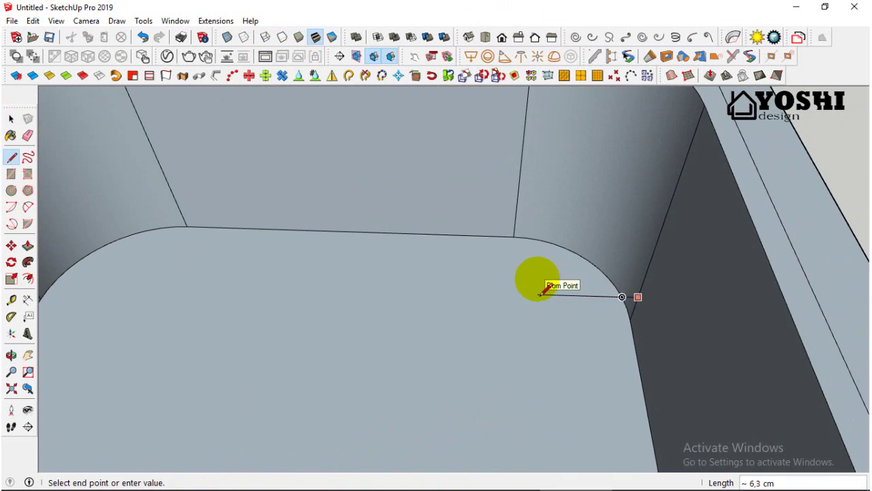
scroll(540, 295, down, 3)
key(Escape)
scroll(593, 282, down, 4)
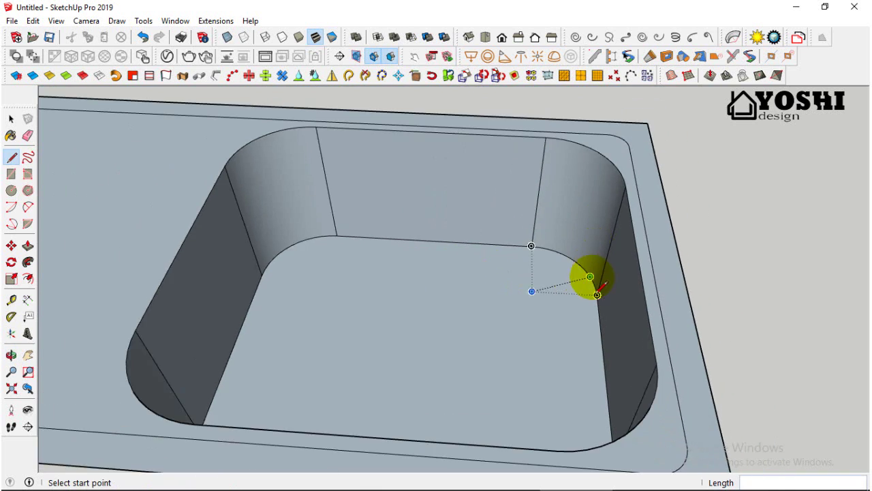
Draw an upright 1 cm square profile at the midpoint of the bowl floor's edge nearest the sink's short end
scroll(593, 331, up, 4)
click(598, 336)
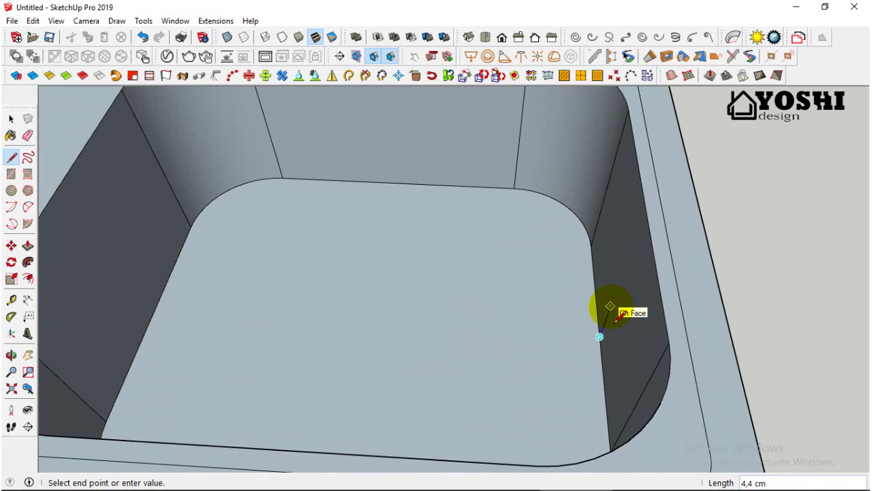
scroll(617, 320, up, 1)
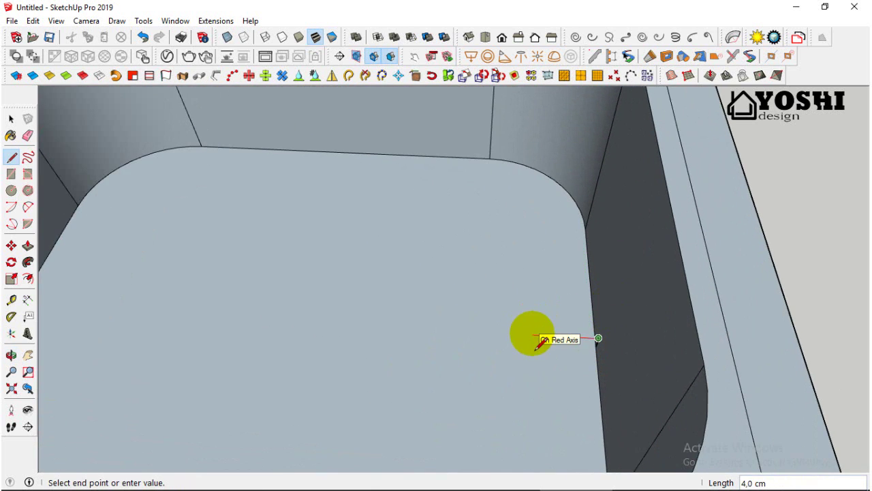
scroll(545, 344, up, 2)
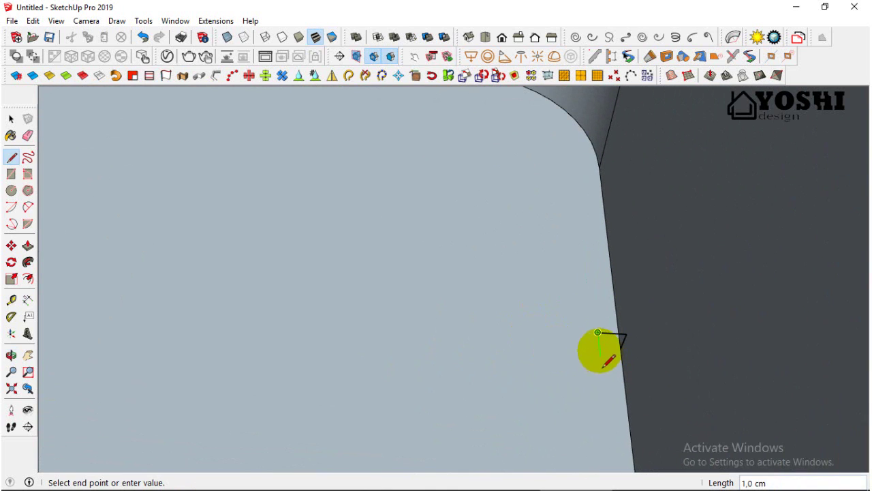
Draw a diagonal arc across the small square and erase its surplus edges, leaving a concave fillet profile against the wall
click(28, 206)
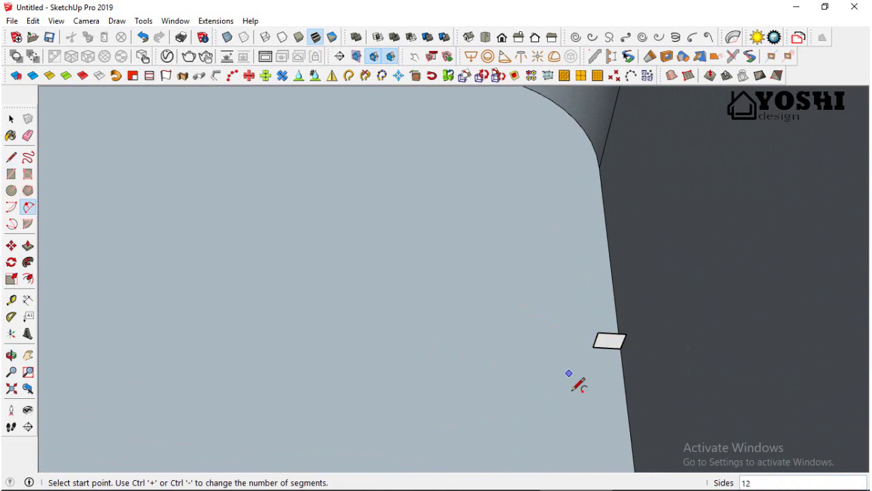
scroll(580, 381, up, 1)
click(598, 341)
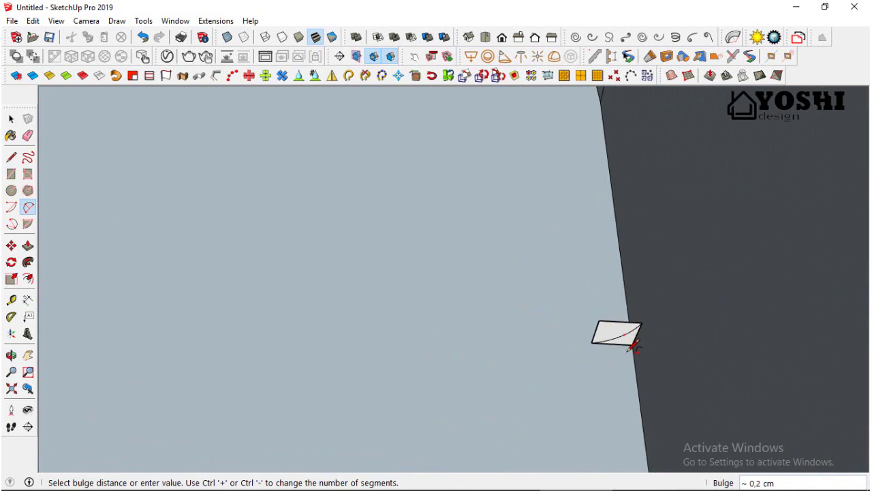
click(27, 135)
scroll(604, 327, down, 5)
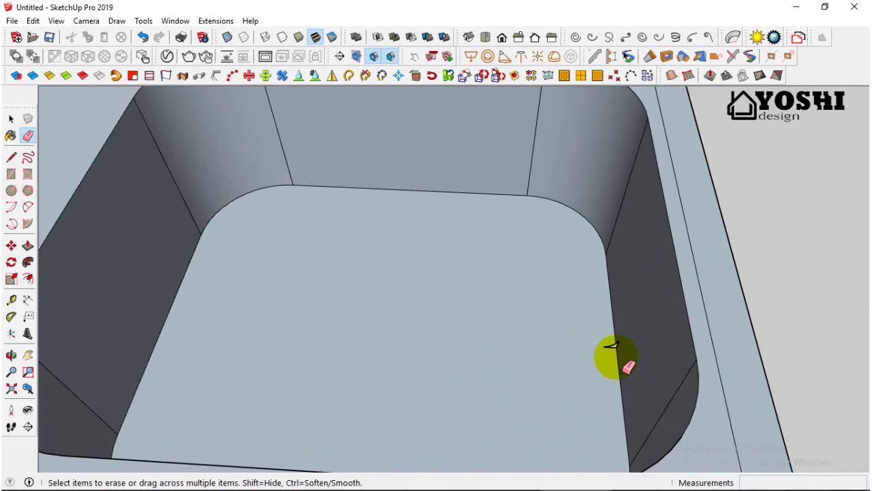
Sweep the concave profile around the bowl floor's outline with Follow Me
click(12, 120)
click(422, 268)
scroll(617, 346, up, 2)
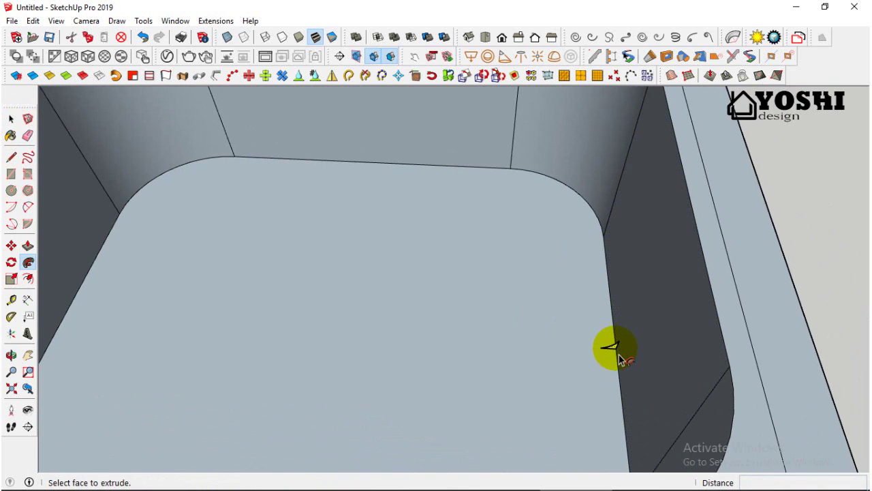
click(619, 346)
scroll(619, 347, down, 5)
Smooth away the bottom fillet's inner outline along the bowl floor's back and drainboard sides
click(27, 135)
scroll(473, 289, down, 3)
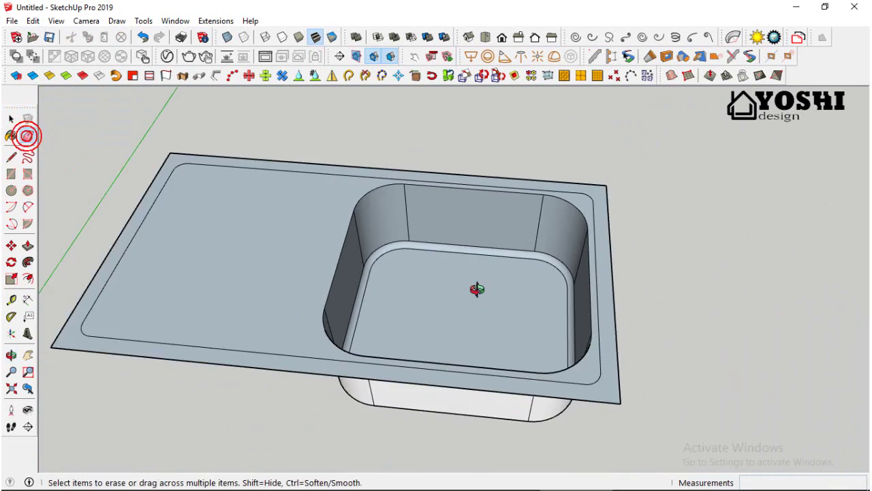
mouse_move(473, 288)
middle_down()
mouse_move(611, 400)
mouse_move(615, 201)
mouse_move(541, 452)
middle_up()
scroll(541, 452, up, 4)
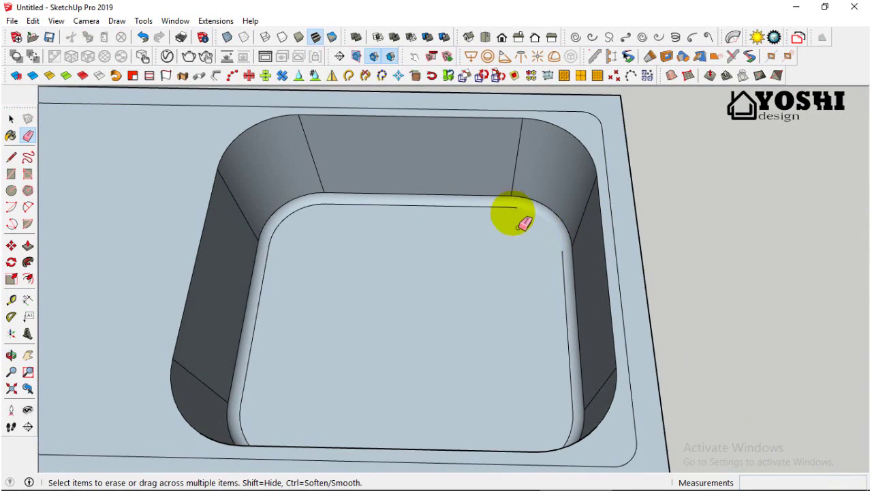
scroll(520, 227, up, 3)
mouse_move(519, 227)
middle_down()
mouse_move(701, 156)
mouse_move(541, 228)
middle_up()
scroll(541, 228, down, 4)
scroll(541, 227, up, 3)
mouse_move(508, 198)
mouse_down()
mouse_move(264, 273)
mouse_move(253, 331)
mouse_up()
scroll(545, 321, down, 3)
scroll(527, 273, up, 3)
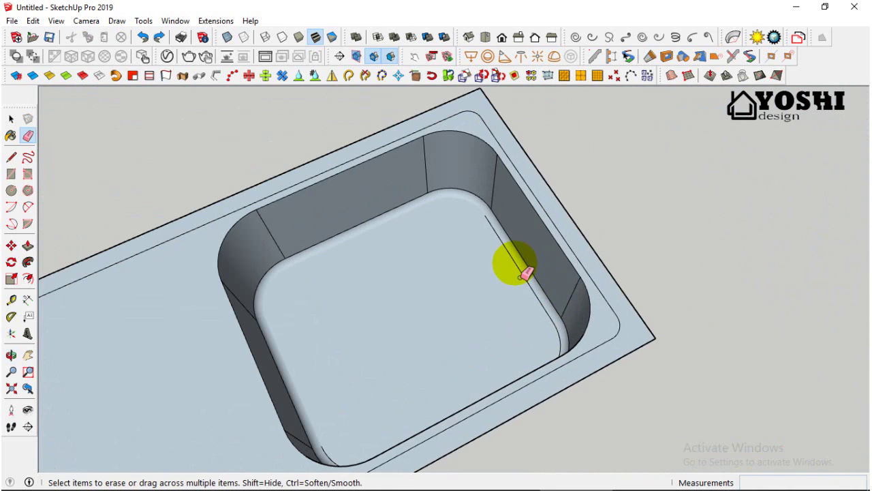
Smooth away the remaining inner outline of the bottom fillet, including the side by the sink's short end and the last corner
middle_drag(519, 271, 525, 267)
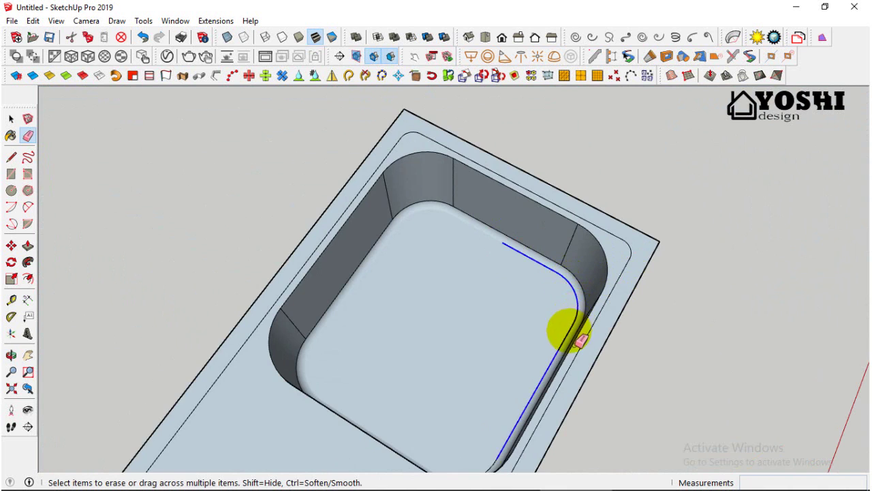
drag(574, 346, 570, 351)
scroll(559, 347, down, 4)
mouse_move(545, 344)
middle_down()
mouse_move(323, 350)
mouse_move(293, 338)
middle_up()
scroll(309, 338, up, 4)
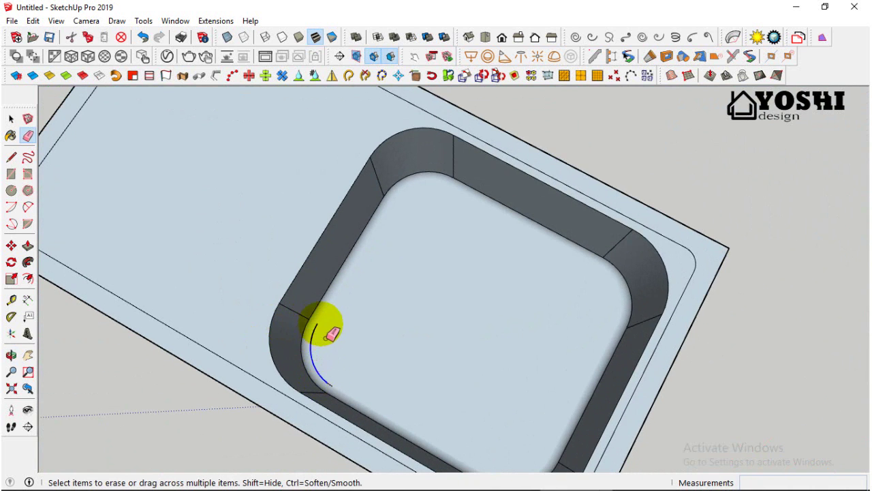
drag(331, 334, 335, 354)
Smooth away the vertical edges at the rounded corners of the bowl's walls
scroll(339, 372, down, 2)
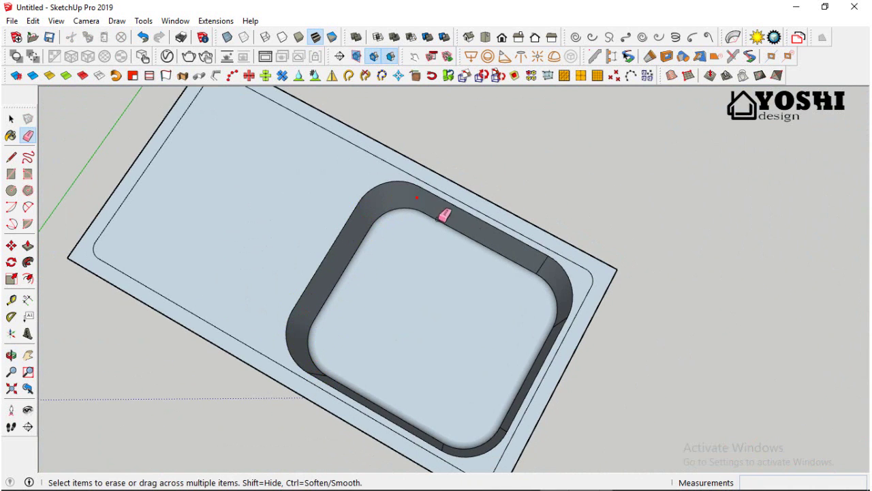
ctrl+click(539, 268)
scroll(500, 278, down, 2)
middle_drag(400, 318, 532, 280)
scroll(522, 225, up, 2)
ctrl+drag(522, 199, 551, 238)
scroll(565, 313, up, 1)
ctrl+drag(581, 300, 581, 328)
middle_drag(539, 293, 586, 277)
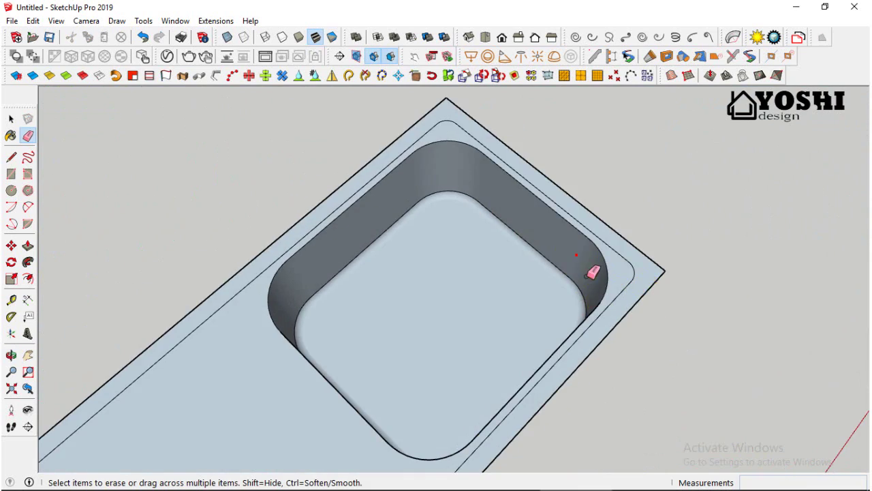
mouse_move(511, 281)
middle_down()
mouse_move(605, 271)
mouse_move(684, 279)
mouse_move(687, 288)
middle_up()
ctrl+click(627, 294)
mouse_move(599, 297)
middle_down()
mouse_move(326, 314)
mouse_move(282, 259)
mouse_move(565, 35)
mouse_move(457, 356)
mouse_move(496, 330)
middle_up()
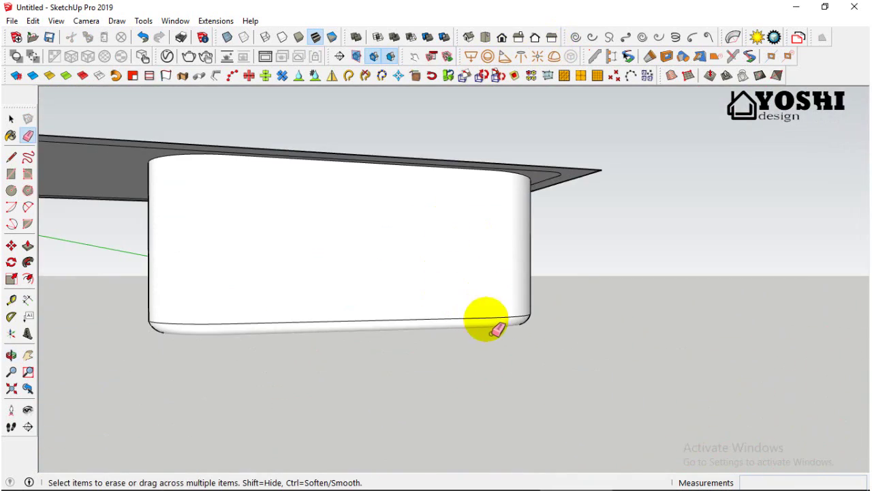
Smooth away the upper outline of the bottom fillet where it meets the walls all around the bowl
ctrl+drag(505, 333, 516, 314)
mouse_move(517, 310)
middle_down()
mouse_move(469, 329)
mouse_move(712, 421)
middle_up()
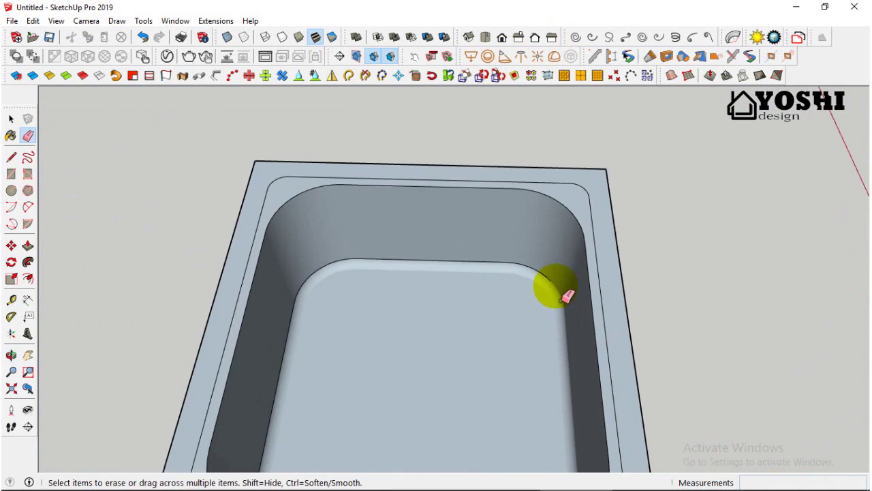
middle_drag(562, 298, 598, 267)
mouse_move(546, 278)
ctrl+mouse_down()
mouse_move(419, 285)
mouse_move(293, 315)
mouse_move(290, 344)
ctrl+mouse_up()
scroll(719, 297, down, 3)
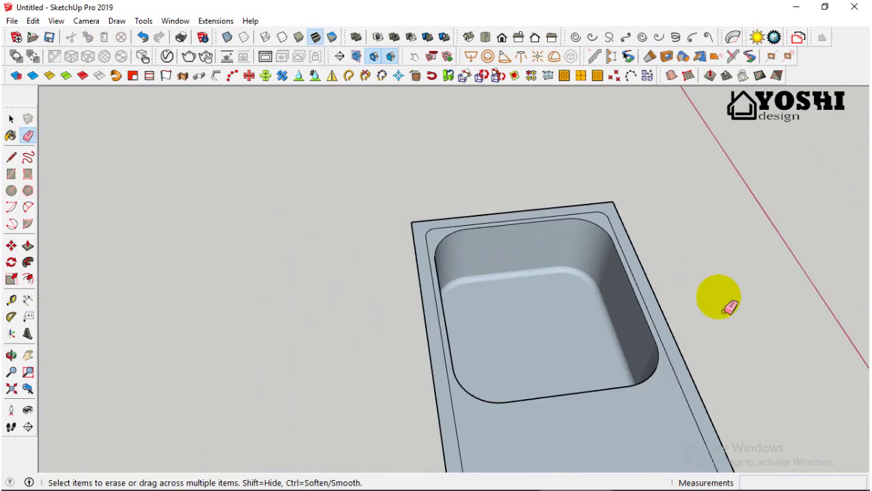
middle_drag(719, 297, 326, 312)
scroll(355, 280, up, 1)
ctrl+drag(388, 238, 378, 238)
mouse_move(295, 287)
ctrl+mouse_down()
mouse_move(356, 234)
mouse_move(302, 267)
mouse_move(333, 237)
ctrl+mouse_up()
Draw an upright 0.5 cm square profile beneath the bowl's top rim, on the edge nearest the sink's short end
mouse_move(500, 307)
middle_down()
mouse_move(385, 285)
mouse_move(522, 331)
middle_up()
scroll(385, 285, up, 2)
scroll(350, 293, down, 2)
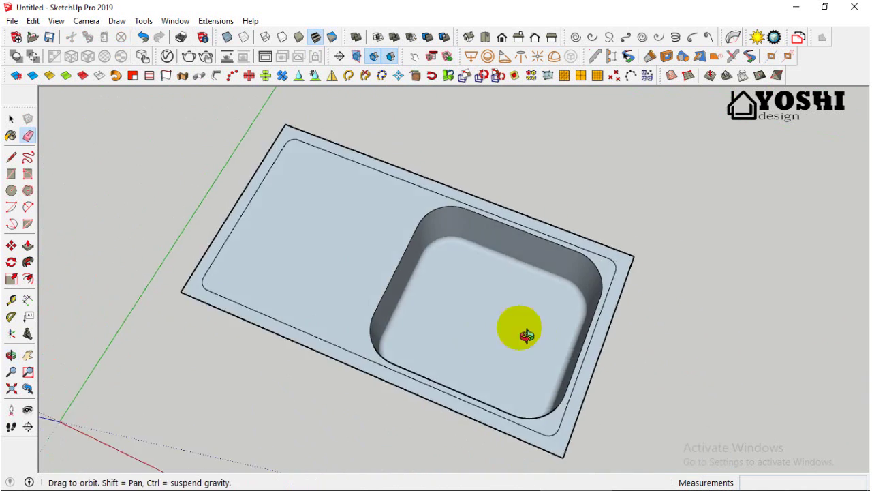
scroll(584, 220, up, 3)
middle_drag(584, 220, 477, 259)
click(570, 220)
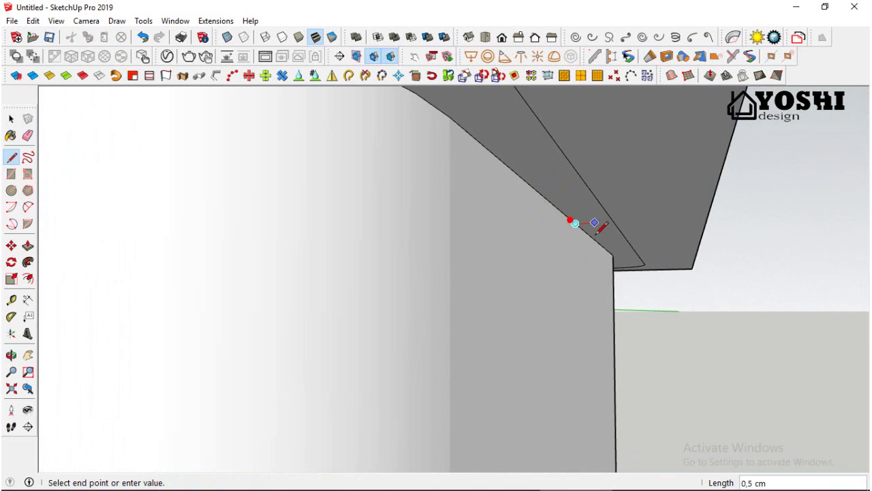
key(Return)
middle_drag(605, 225, 603, 265)
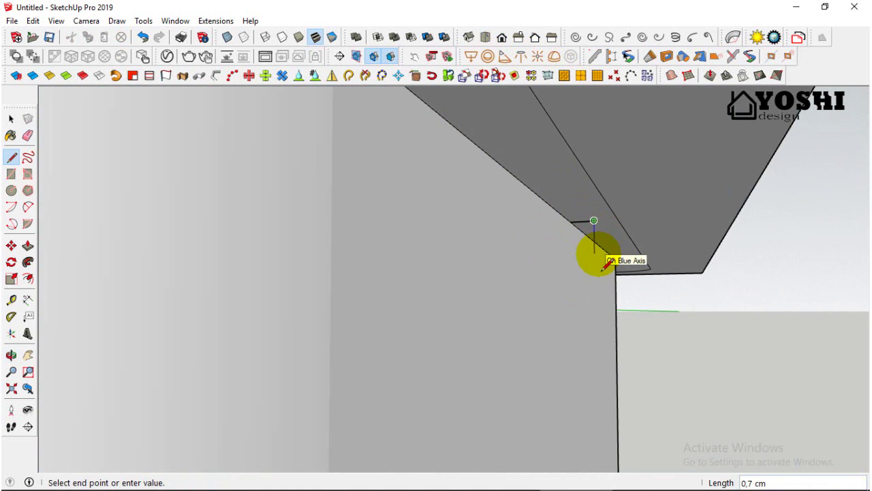
Draw a diagonal arc across the rim's small square and erase its surplus edges, leaving a curved corner profile
click(27, 207)
click(598, 220)
click(571, 247)
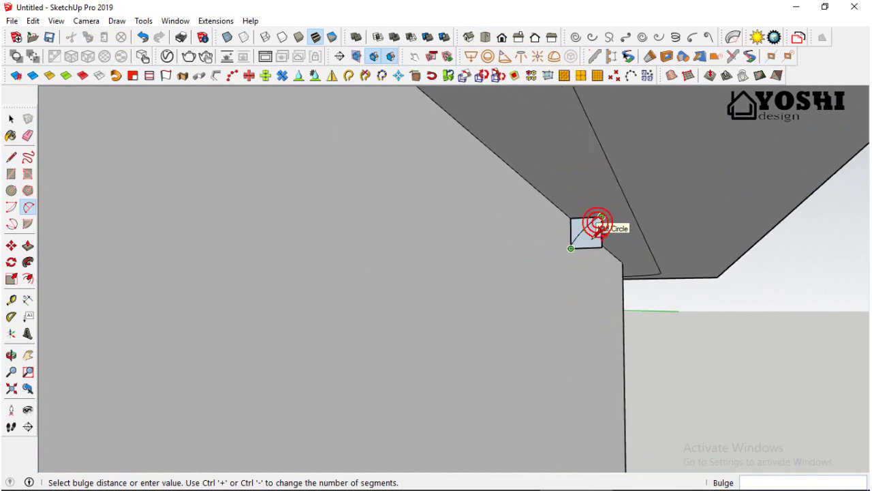
scroll(599, 224, up, 5)
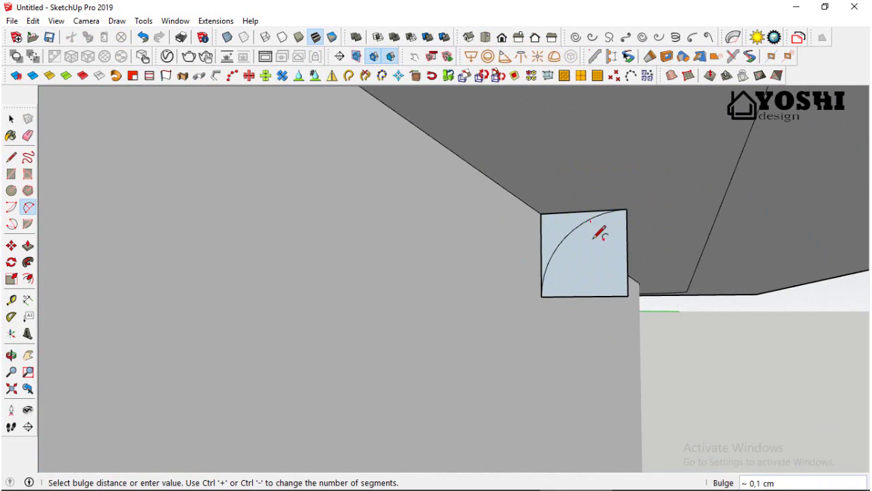
click(27, 136)
drag(625, 294, 604, 302)
Select the bowl's complete top rim outline and sweep the curved profile around it with Follow Me
scroll(596, 303, down, 3)
mouse_move(596, 303)
middle_down()
mouse_move(609, 364)
mouse_move(681, 329)
mouse_move(654, 321)
middle_up()
click(12, 120)
ctrl+click(601, 264)
scroll(590, 234, down, 2)
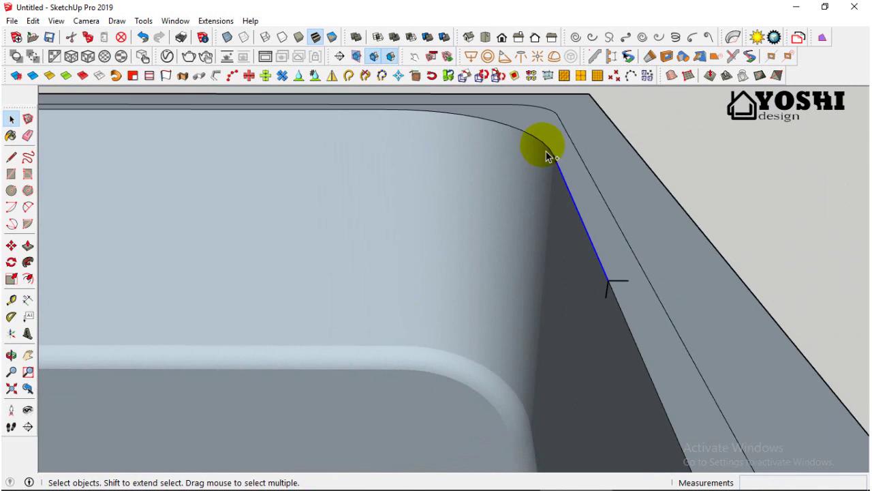
ctrl+click(548, 149)
scroll(594, 230, down, 2)
ctrl+click(456, 147)
scroll(648, 228, down, 3)
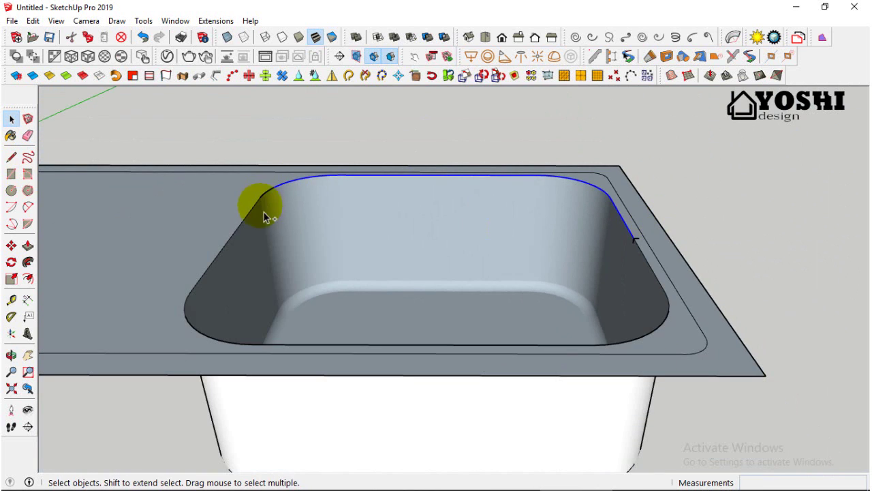
ctrl+click(653, 352)
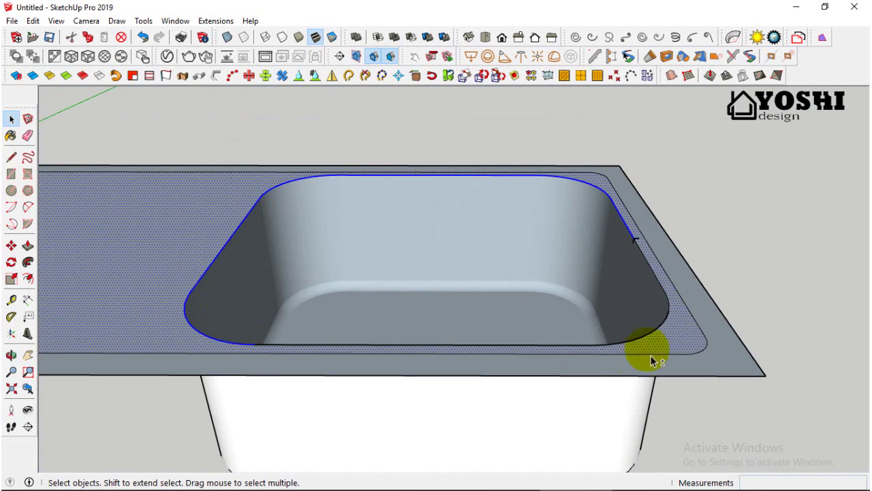
ctrl+click(325, 353)
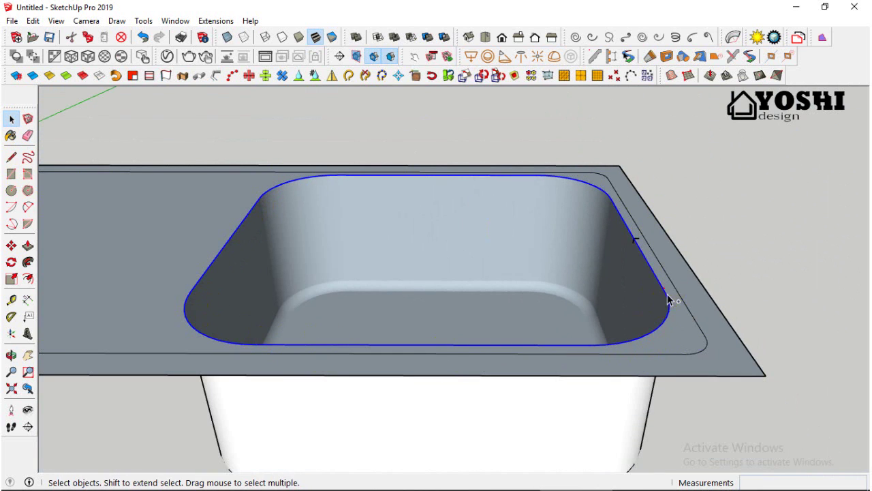
middle_drag(670, 300, 648, 250)
scroll(647, 250, up, 5)
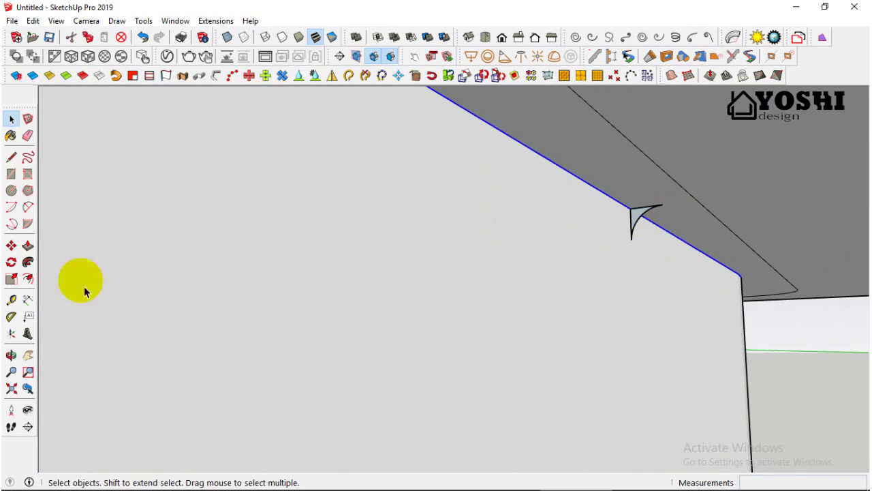
click(30, 263)
click(647, 225)
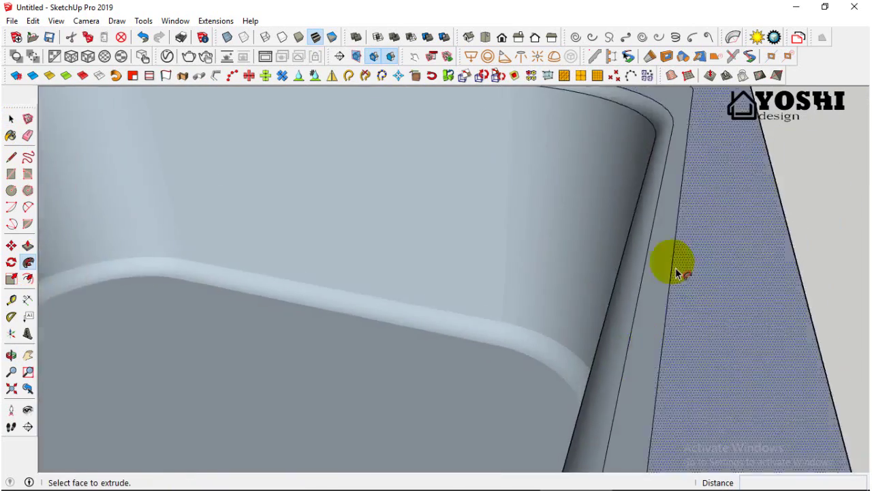
Smooth away the outlines of the rounded rim at the bowl's corners and along part of its end side
scroll(676, 270, down, 5)
click(28, 135)
scroll(504, 303, down, 2)
middle_drag(532, 311, 591, 287)
scroll(597, 220, up, 5)
mouse_move(601, 205)
mouse_down()
mouse_move(611, 224)
mouse_move(604, 204)
mouse_move(525, 179)
mouse_move(595, 216)
mouse_up()
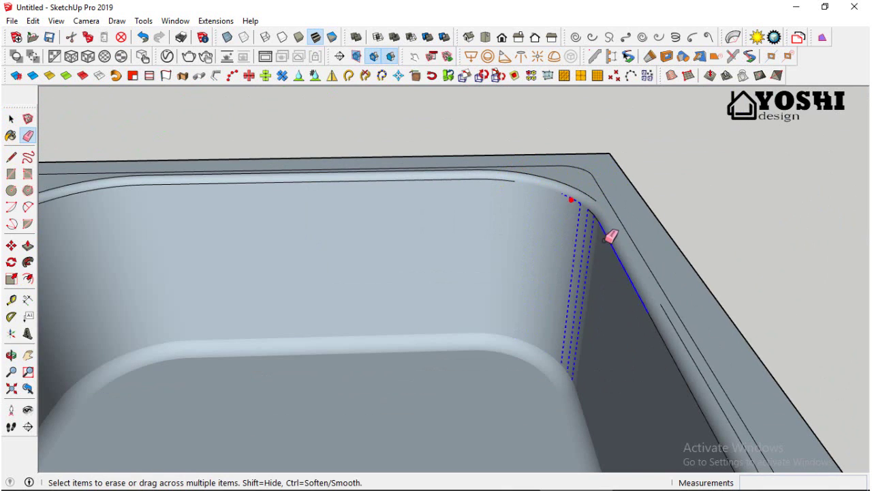
drag(530, 181, 538, 182)
mouse_move(545, 198)
middle_down()
mouse_move(584, 224)
mouse_move(584, 174)
middle_up()
drag(584, 174, 747, 289)
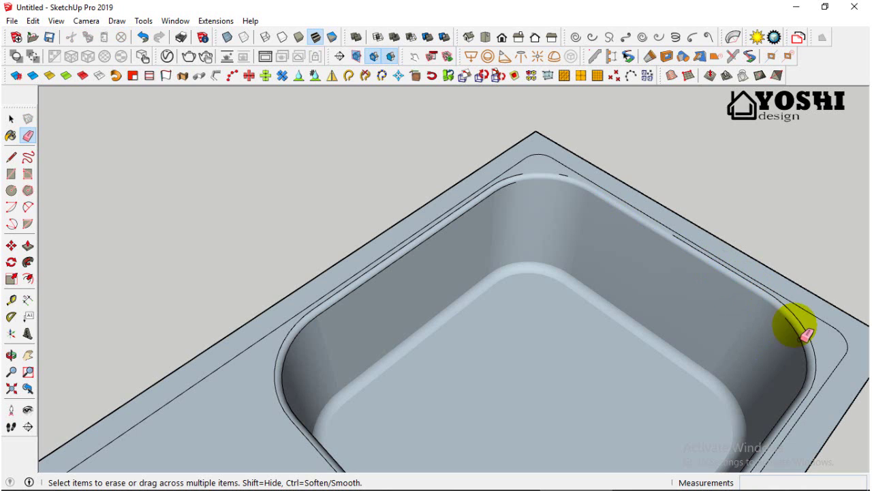
mouse_move(804, 336)
mouse_down()
mouse_move(816, 348)
mouse_move(811, 319)
mouse_up()
scroll(811, 319, up, 1)
Pull the sink's outer border face up 0.5 cm
click(28, 246)
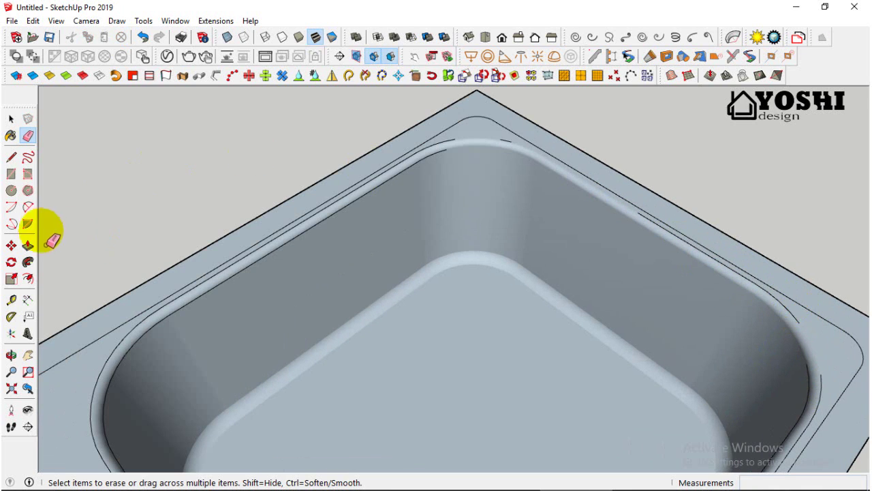
click(696, 236)
text(,5)
key(Return)
scroll(695, 236, down, 2)
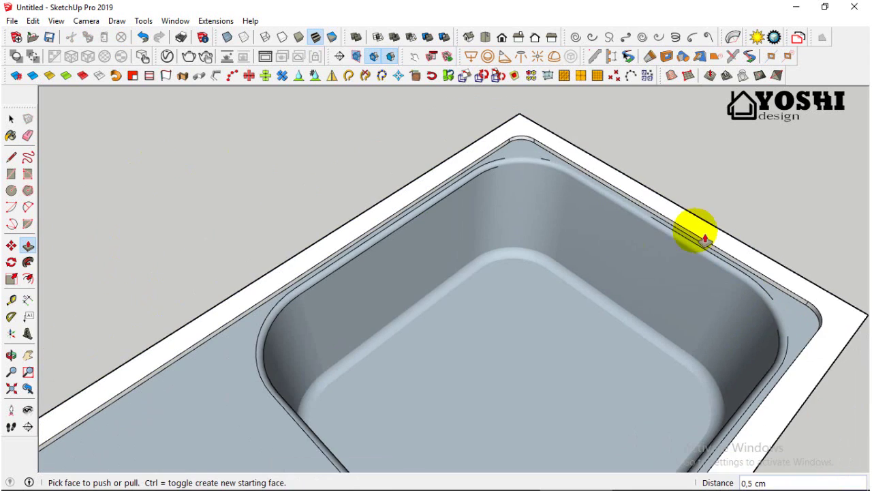
Smooth away the remaining rim outlines at the bowl's back corner and the seam lines in the adjacent inner border corner
scroll(286, 279, down, 2)
click(28, 136)
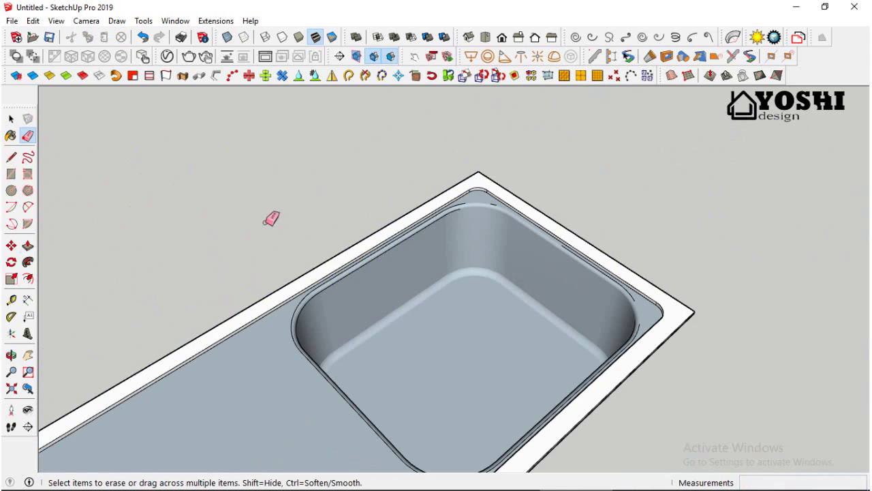
scroll(500, 181, up, 4)
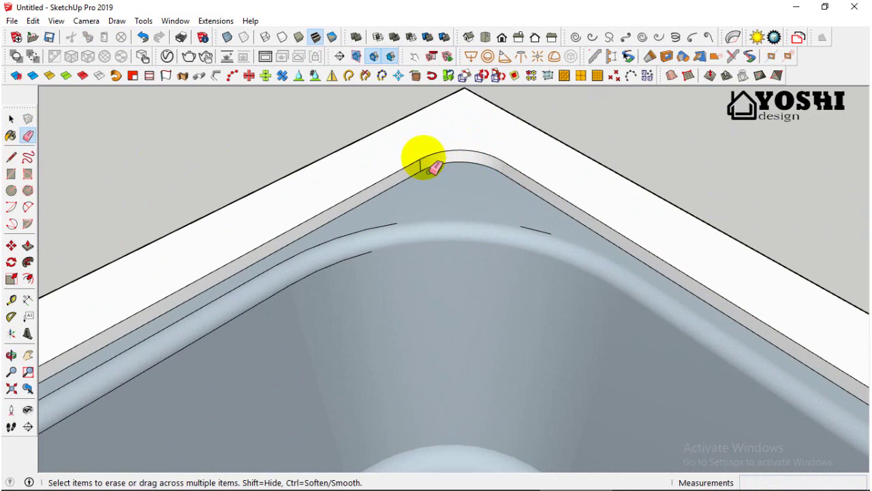
click(398, 231)
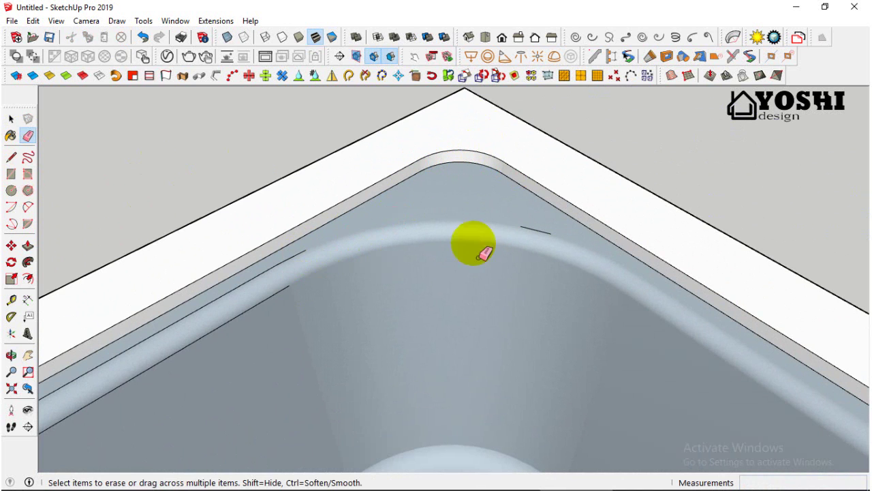
click(541, 234)
scroll(544, 240, down, 4)
click(477, 238)
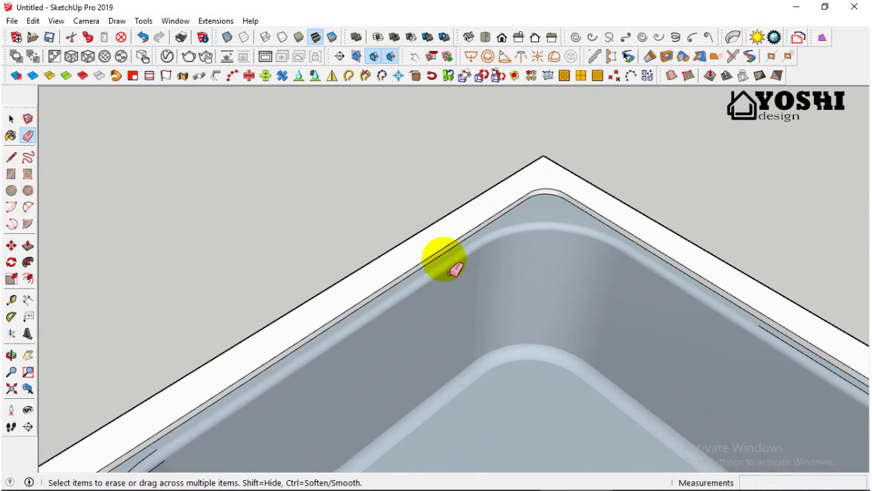
Smooth away the inner and outer rim outlines around the first bowl corner beside the drainboard
scroll(443, 258, down, 4)
middle_drag(444, 257, 346, 260)
scroll(428, 260, up, 3)
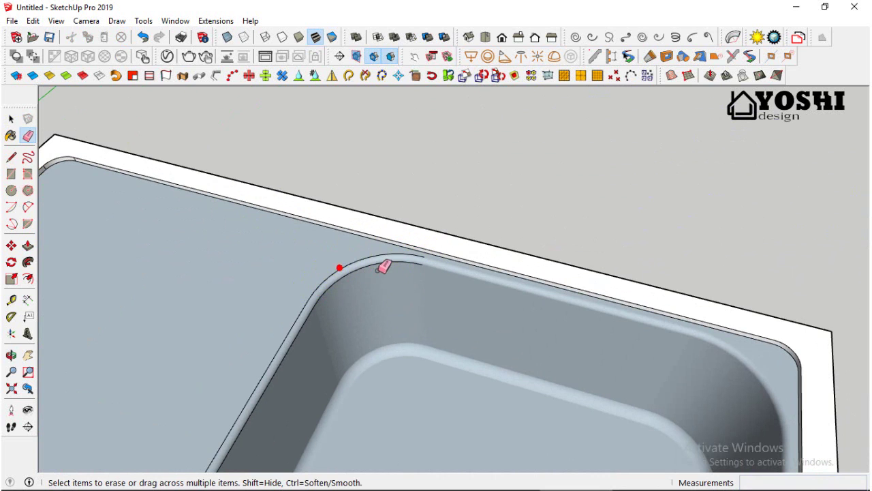
scroll(408, 257, up, 4)
drag(447, 255, 399, 253)
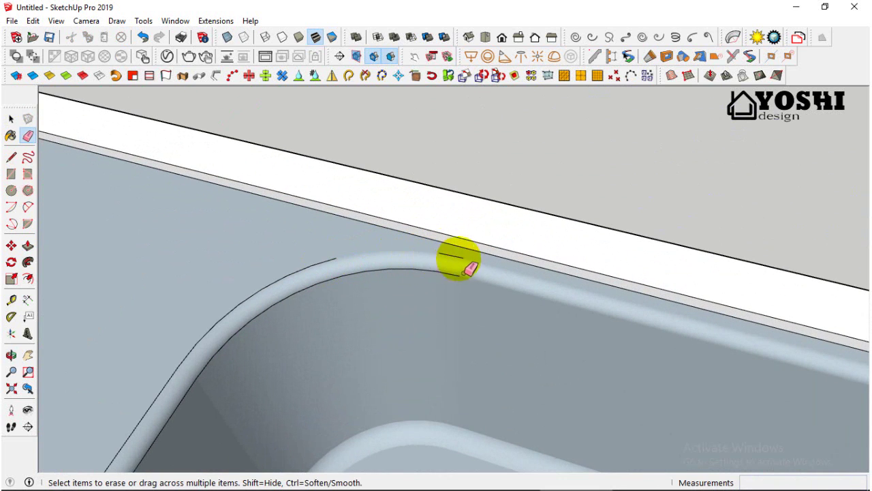
drag(455, 275, 299, 286)
drag(356, 279, 284, 289)
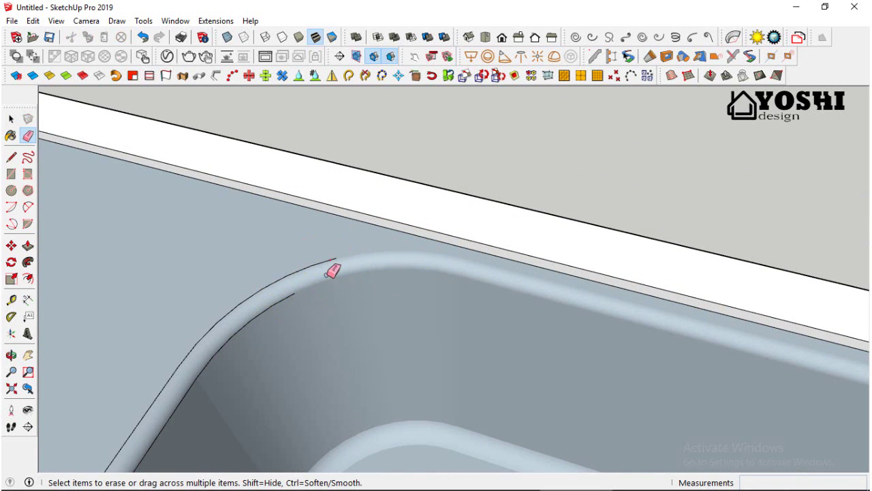
drag(321, 262, 259, 295)
Smooth away the rest of that corner's rim outlines and the straight ones along the bowl's drainboard side
scroll(322, 256, down, 2)
click(311, 275)
mouse_move(242, 348)
mouse_down()
mouse_move(291, 284)
mouse_move(240, 343)
mouse_up()
drag(266, 290, 219, 355)
scroll(317, 276, down, 5)
mouse_move(321, 273)
mouse_down()
mouse_move(259, 347)
mouse_move(235, 415)
mouse_up()
scroll(317, 276, down, 4)
Smooth away the rim outlines around the second bowl corner beside the drainboard and along the adjoining long side
middle_drag(317, 276, 272, 224)
scroll(354, 186, up, 5)
drag(407, 165, 403, 164)
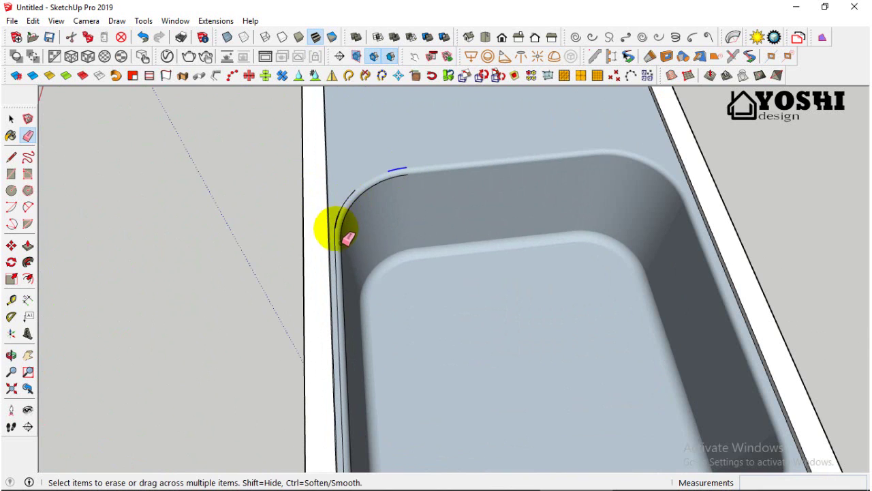
mouse_move(336, 228)
mouse_down()
mouse_move(389, 169)
mouse_move(343, 210)
mouse_up()
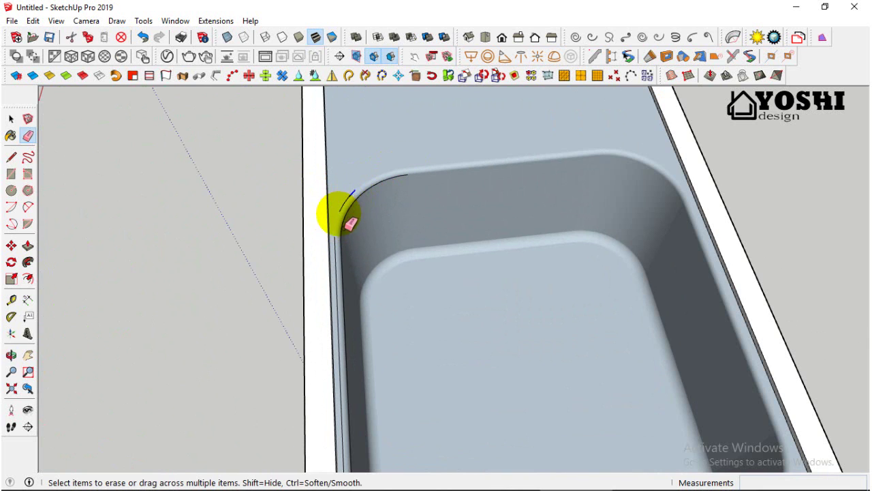
scroll(349, 224, up, 2)
scroll(339, 234, up, 2)
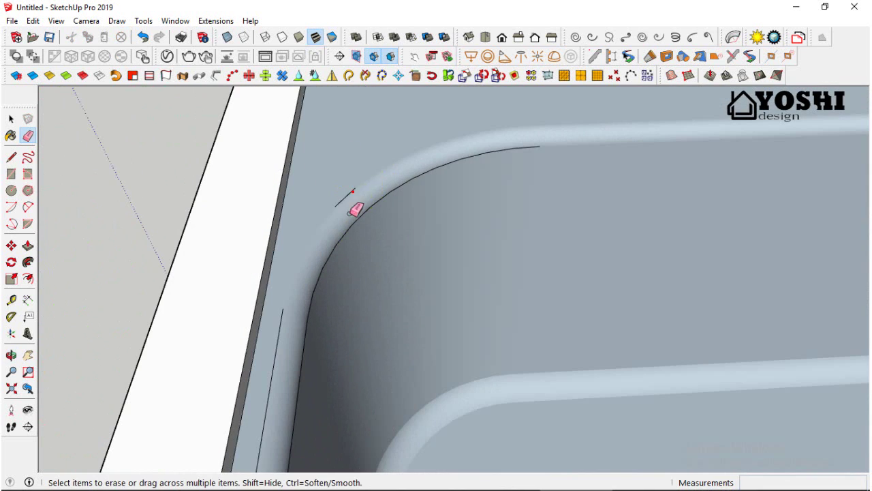
mouse_move(389, 193)
mouse_down()
mouse_move(536, 150)
mouse_move(348, 233)
mouse_up()
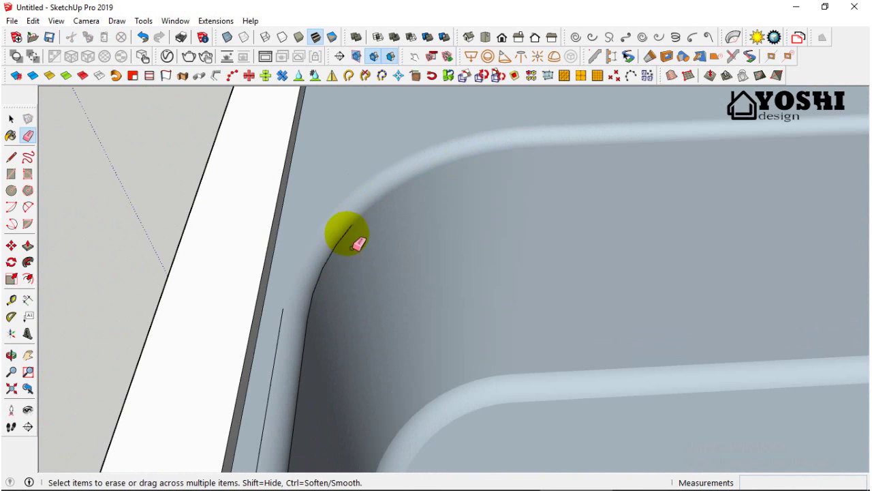
drag(304, 348, 315, 311)
click(279, 339)
Smooth away the rim outlines around the bowl's last corner and the seam lines in the neighbouring inner border corner
scroll(386, 203, down, 6)
middle_drag(577, 272, 238, 255)
scroll(379, 245, up, 4)
scroll(368, 247, up, 1)
click(404, 230)
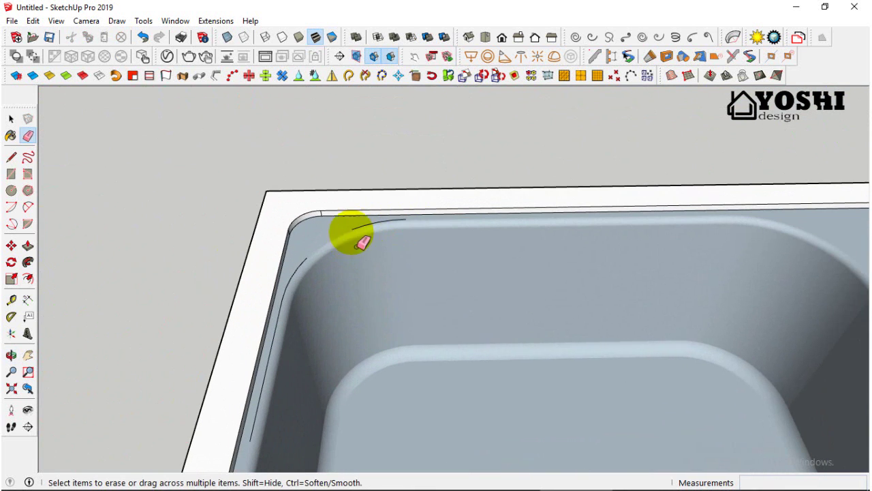
click(402, 219)
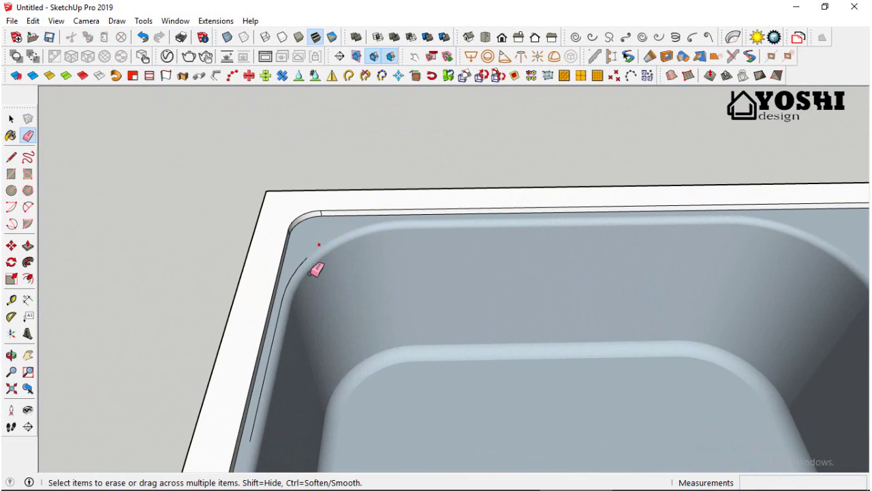
drag(311, 256, 285, 297)
scroll(339, 212, up, 3)
scroll(267, 256, down, 6)
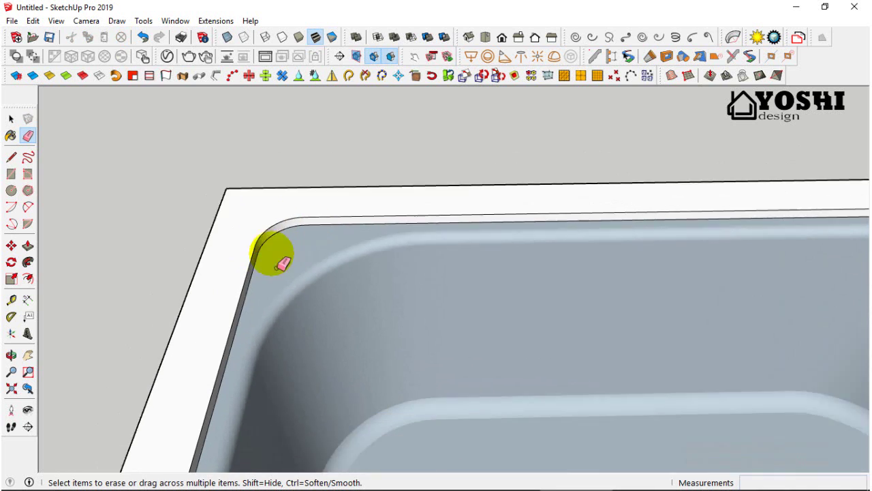
Smooth away the two seam lines in the first inner border corner at the drainboard's far end
middle_drag(364, 238, 648, 276)
scroll(293, 203, up, 5)
click(297, 207)
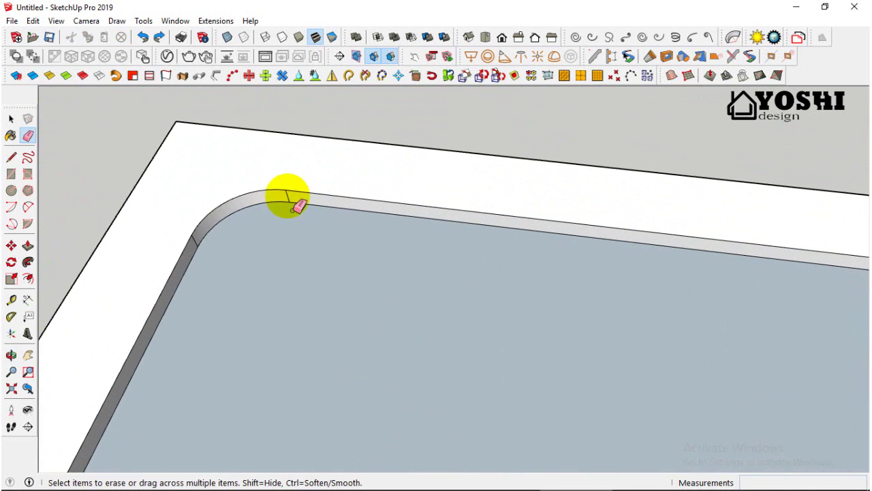
click(196, 246)
Smooth away the two seam lines in the other inner border corner at the drainboard's far end
scroll(313, 201, down, 7)
mouse_move(368, 246)
middle_down()
mouse_move(332, 294)
mouse_move(268, 279)
mouse_move(329, 238)
mouse_move(279, 204)
middle_up()
scroll(329, 238, up, 2)
scroll(468, 150, down, 3)
scroll(516, 143, up, 6)
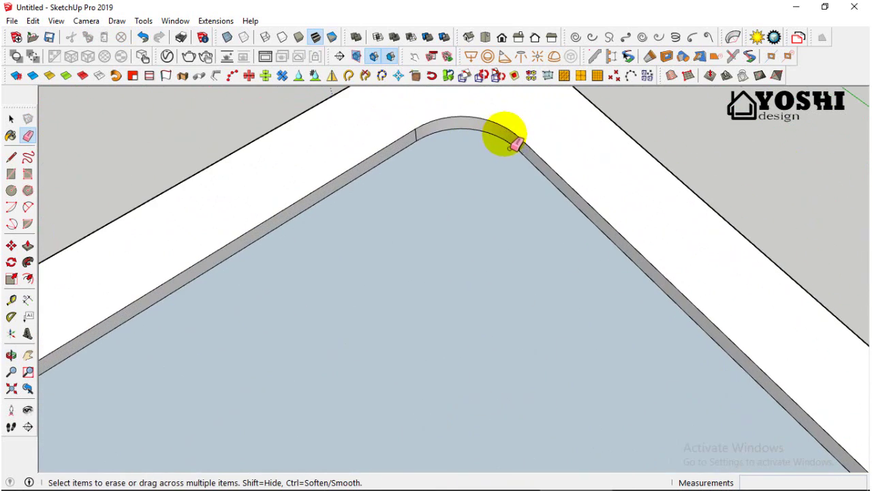
click(524, 149)
click(443, 147)
Draw a strip about 30 cm long and 1 cm wide along the drainboard's middle, from the border's inner edge toward the bowl
scroll(477, 136, down, 6)
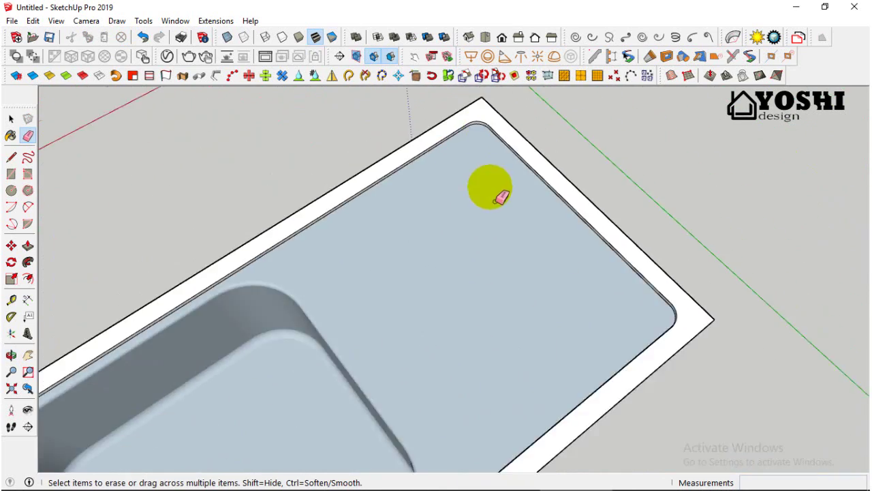
middle_drag(491, 188, 586, 192)
click(12, 158)
click(525, 166)
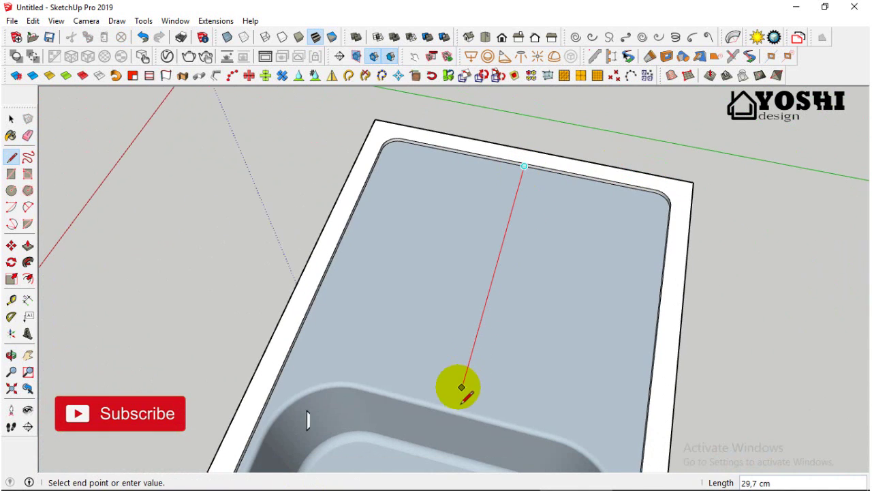
click(459, 394)
scroll(459, 394, up, 4)
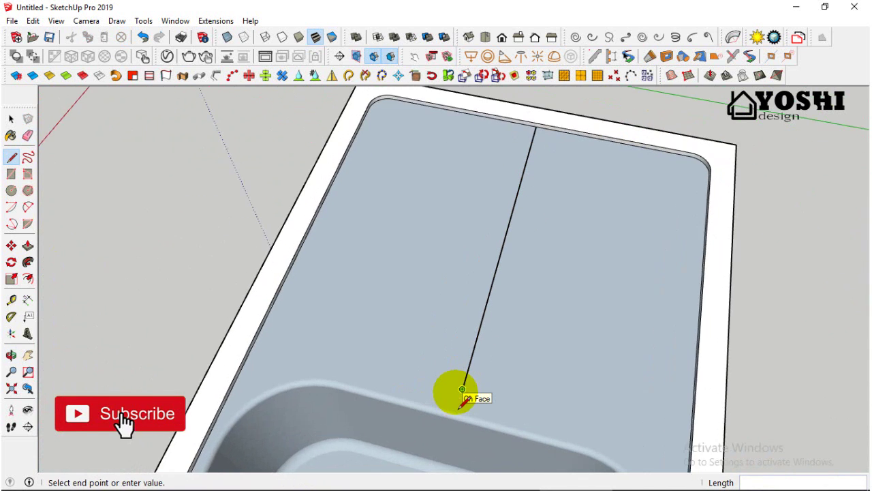
scroll(480, 402, down, 4)
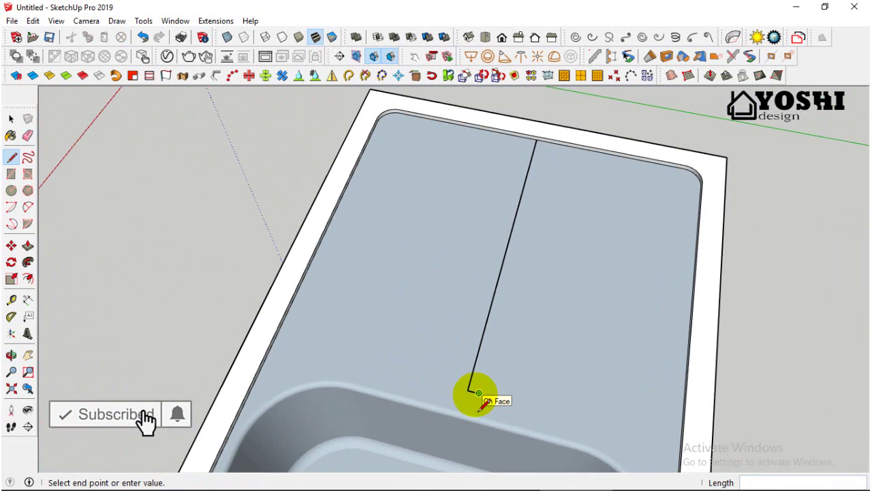
click(479, 394)
click(546, 145)
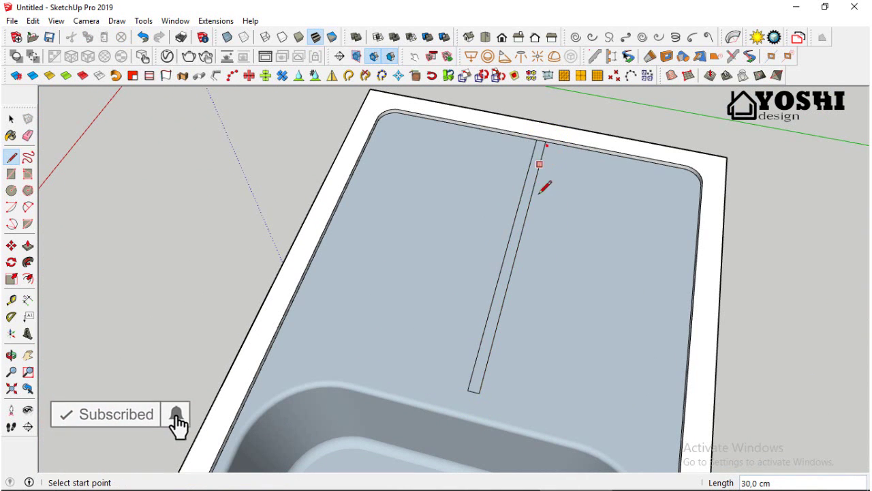
Draw a second parallel strip of the same 30 cm length directly beside the first, sharing its centre line
click(457, 387)
scroll(458, 386, down, 3)
scroll(512, 203, up, 3)
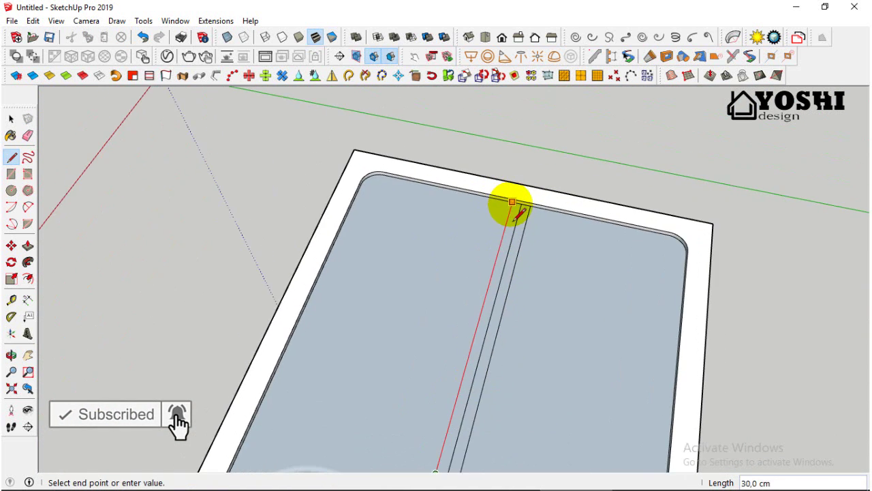
click(513, 203)
Draw an arc with a 1 cm bulge across both strips' ends nearest the bowl, rounding outward
scroll(514, 204, down, 3)
click(23, 209)
scroll(399, 380, up, 3)
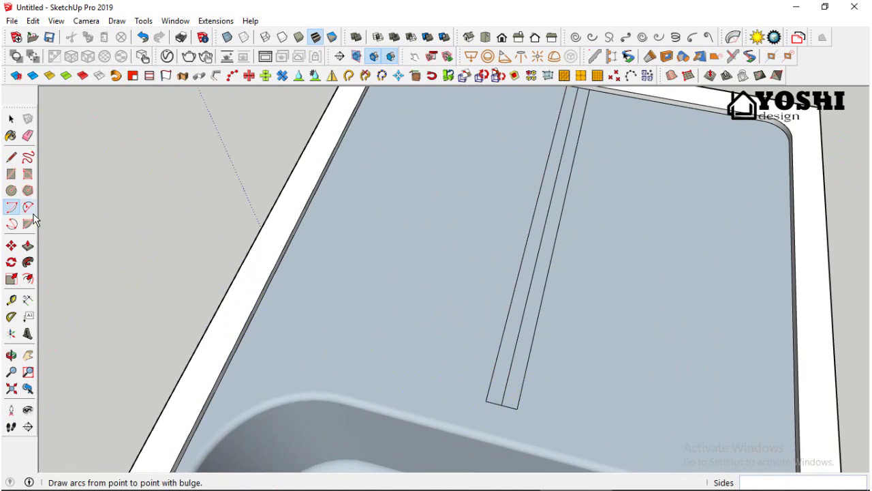
click(27, 207)
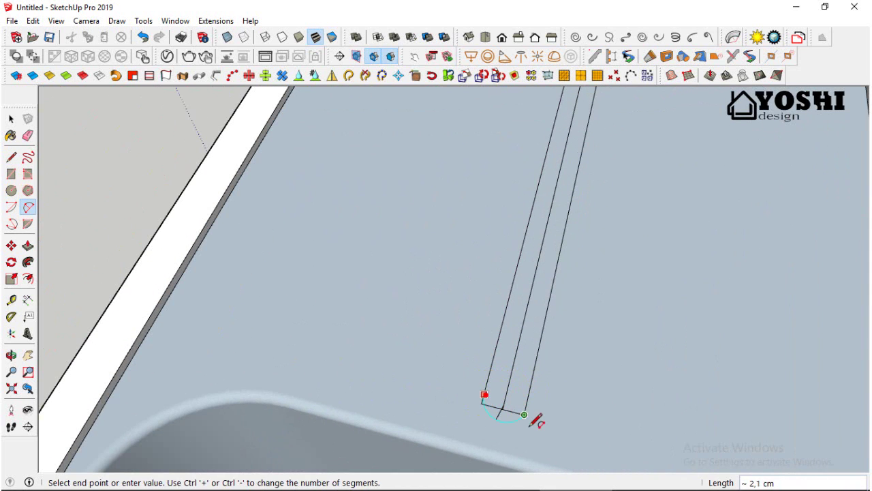
click(482, 403)
scroll(489, 437, up, 1)
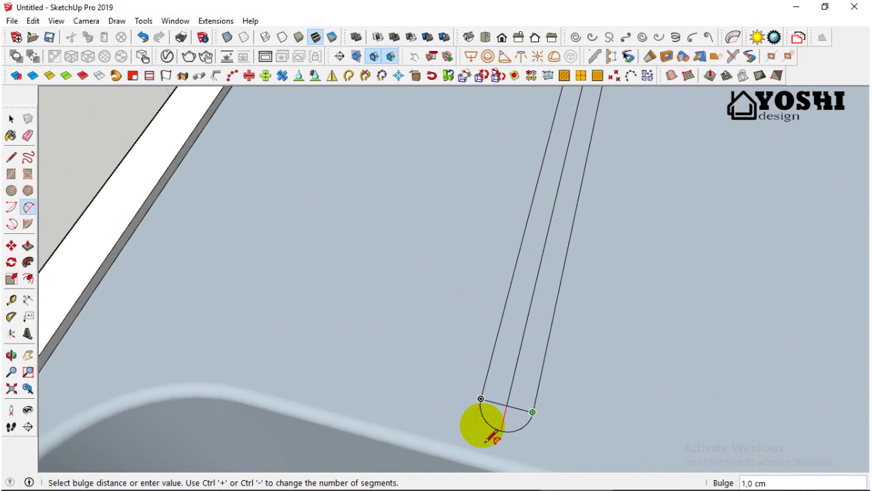
click(490, 438)
Draw a matching semicircular arc across the double strip just short of the border's inner edge
scroll(463, 416, down, 5)
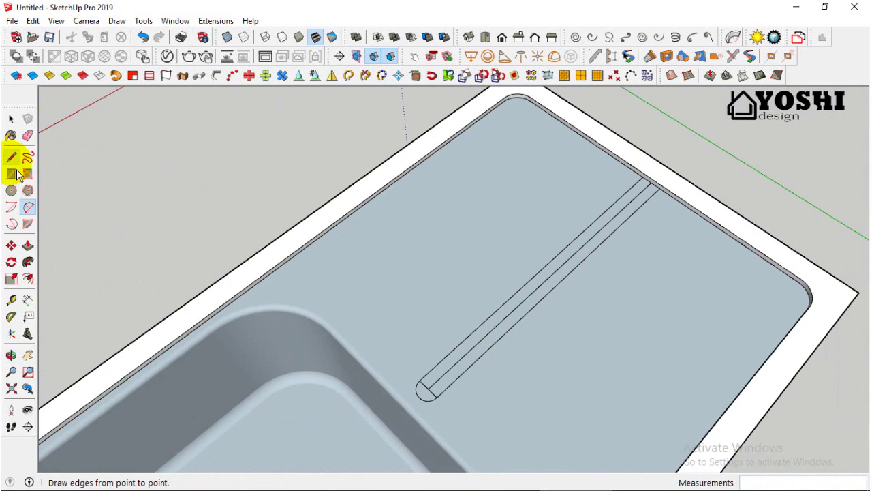
scroll(627, 201, up, 3)
scroll(627, 201, up, 2)
click(638, 189)
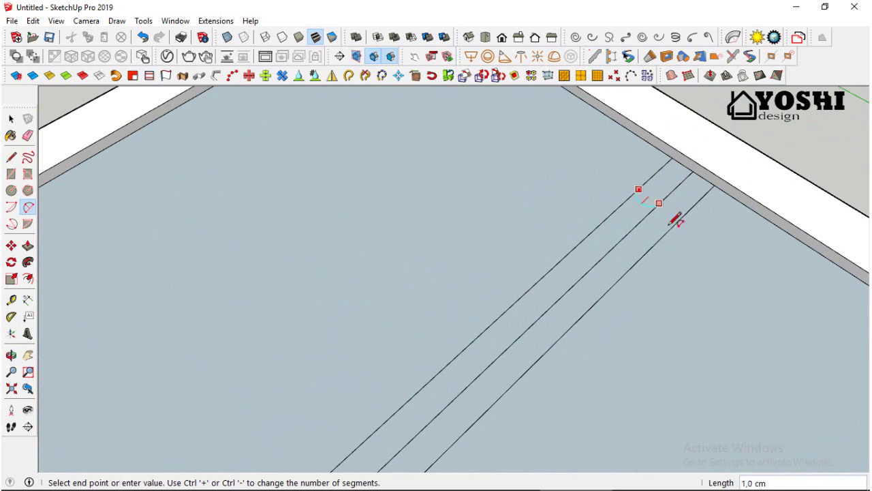
click(681, 217)
click(685, 201)
Erase the centre line and the surplus edges beyond both arcs, leaving a single round-ended slot outline
scroll(684, 204, down, 3)
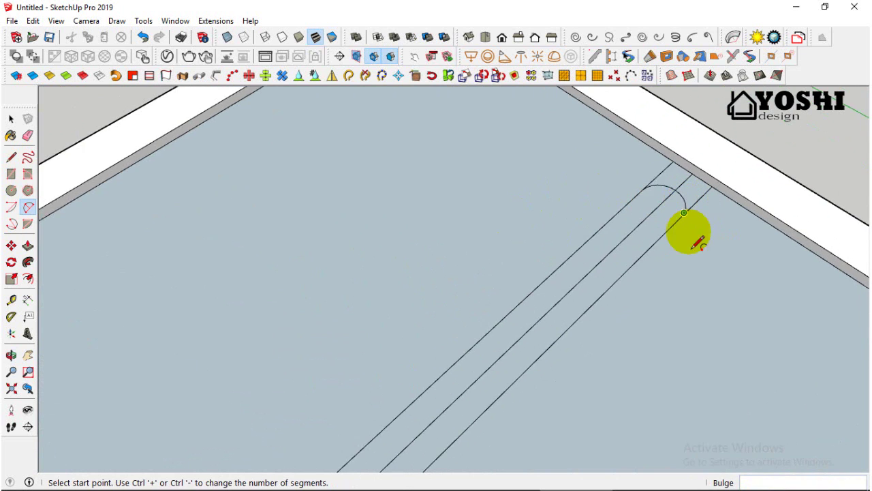
click(27, 136)
click(657, 191)
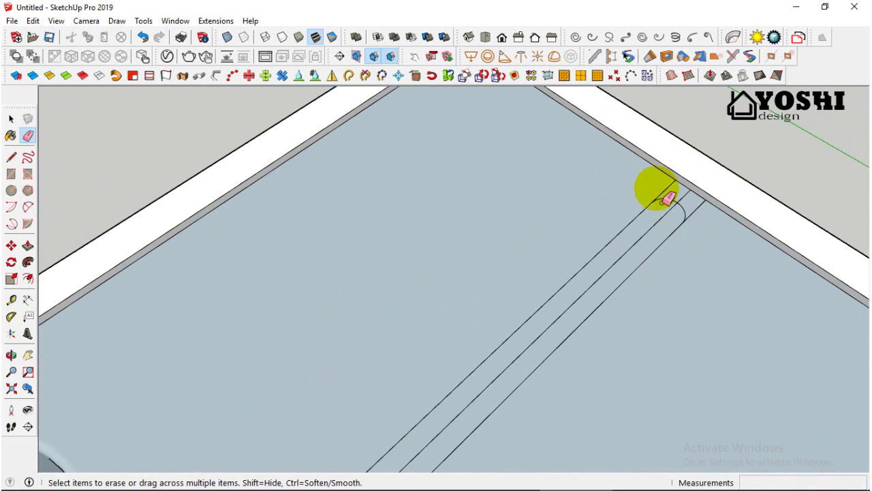
click(677, 215)
scroll(663, 195, down, 3)
scroll(570, 288, up, 3)
scroll(467, 312, down, 5)
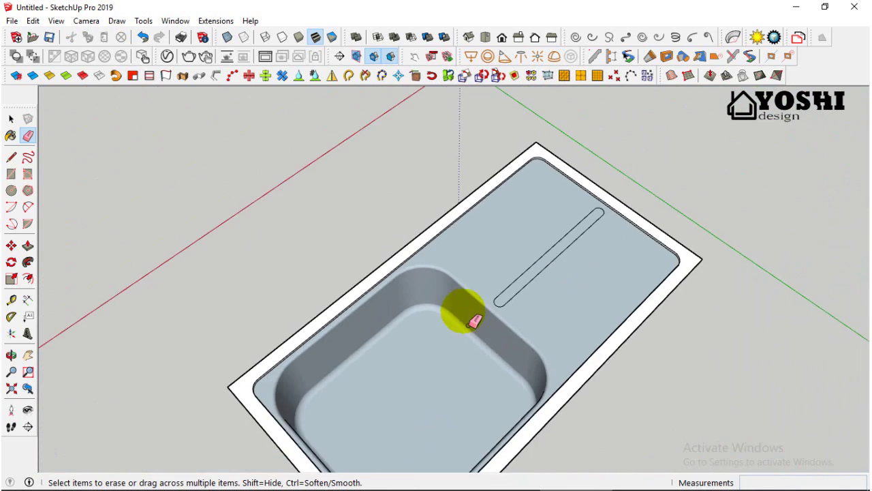
Copy the round-ended slot face 15 cm sideways across the drainboard, toward the long border
middle_drag(467, 312, 649, 293)
click(12, 121)
click(27, 136)
scroll(516, 232, up, 3)
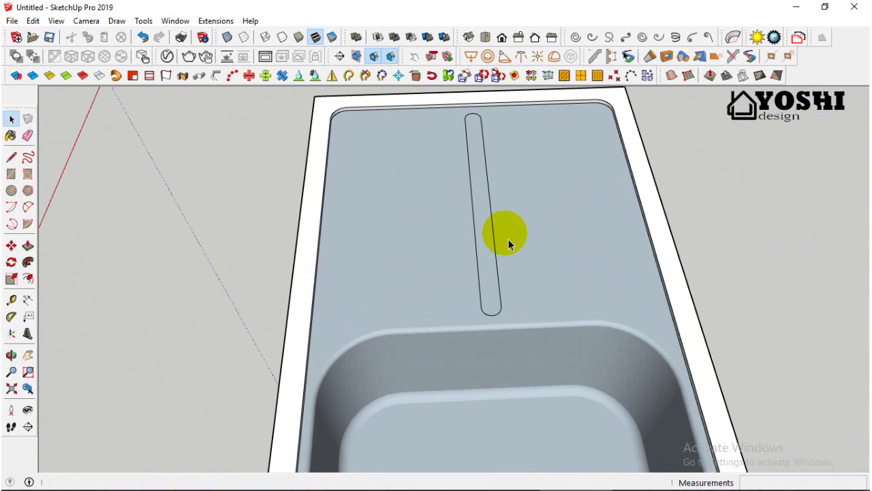
click(481, 263)
key(m)
scroll(487, 307, up, 2)
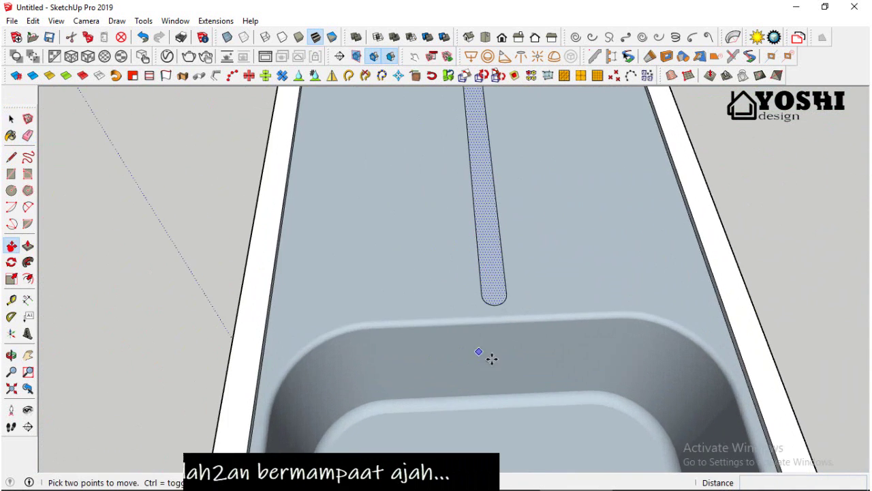
click(506, 317)
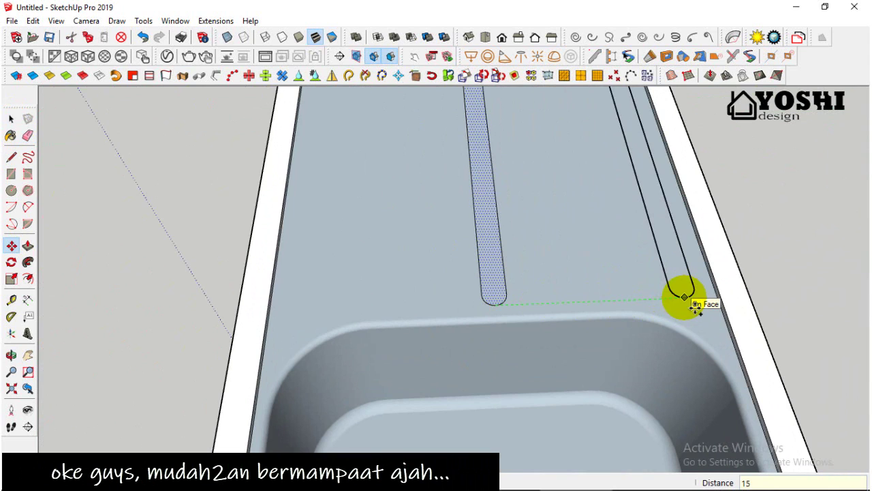
key(Return)
Fill the gap between the original slot and its copy with evenly spaced copies, trying /4 and settling on /3
text(/4)
key(Return)
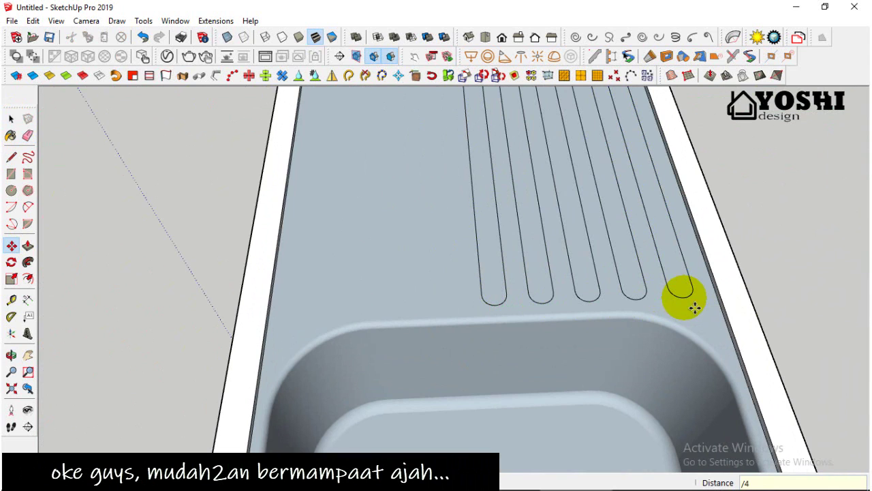
text(/3)
key(Return)
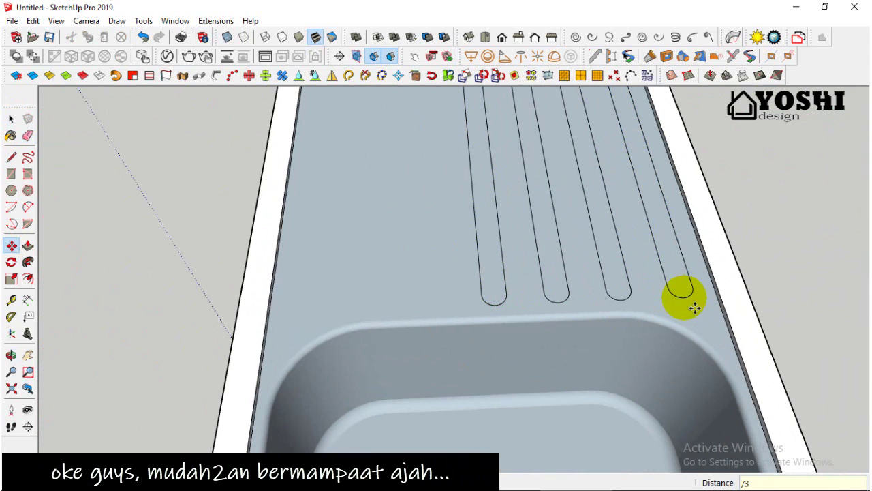
Copy the innermost slot 15 cm toward the opposite long border and fill the gap with two evenly spaced copies
click(11, 119)
click(495, 291)
click(12, 246)
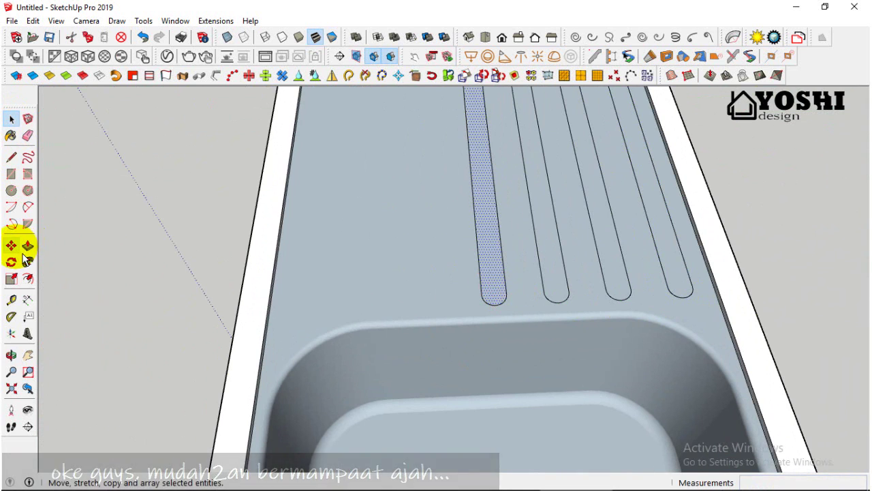
click(434, 293)
key(ctrl)
click(404, 297)
text(15)
key(Return)
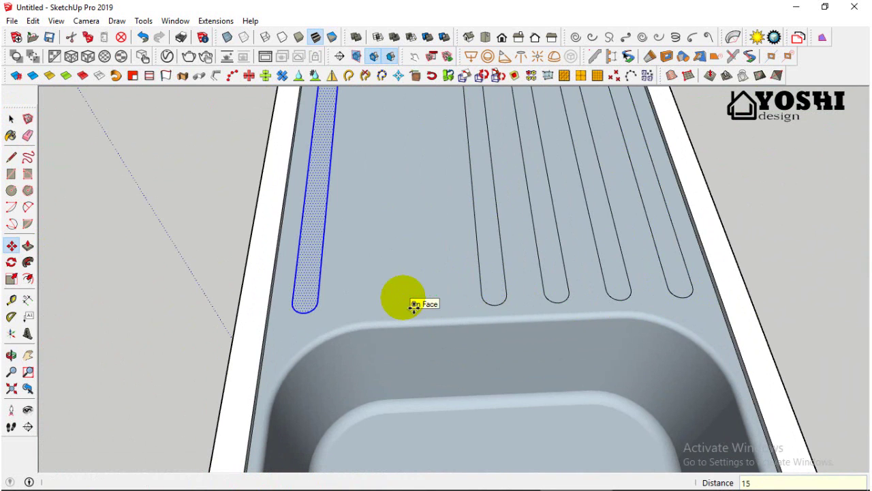
scroll(414, 307, down, 8)
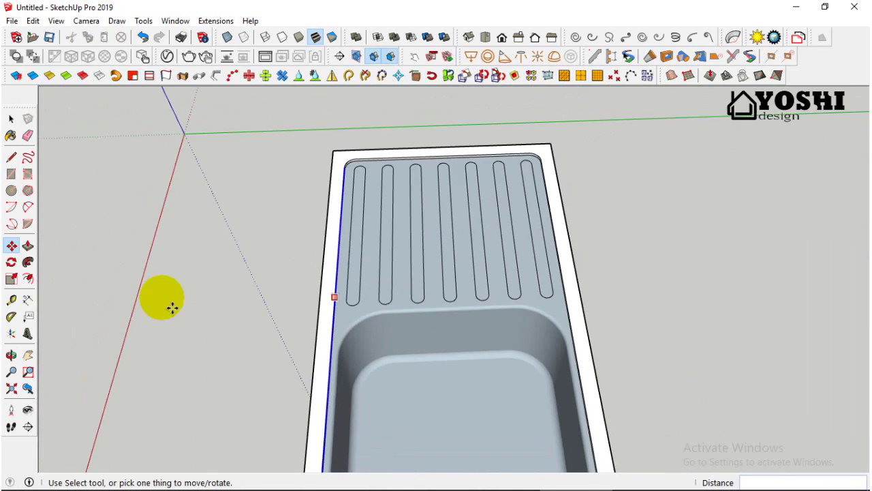
Push the outermost drainboard slot down 0.2 cm
click(27, 246)
middle_drag(518, 293, 654, 279)
scroll(530, 247, up, 5)
click(530, 249)
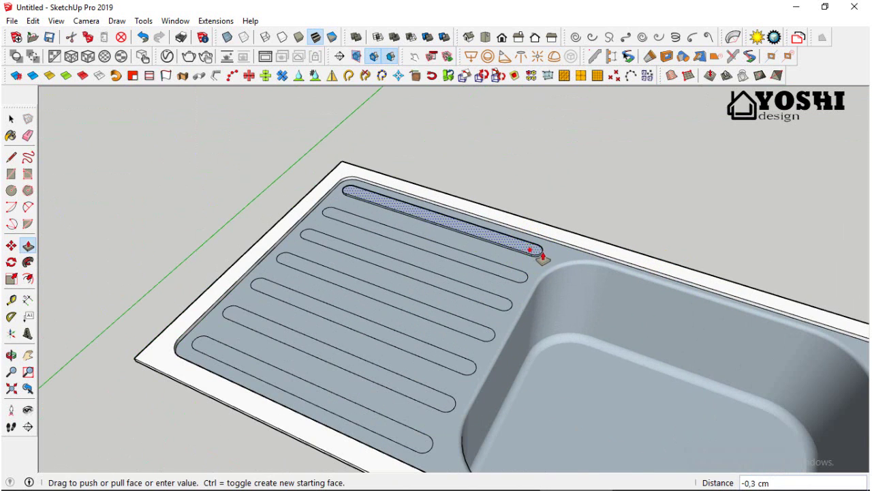
scroll(556, 246, up, 2)
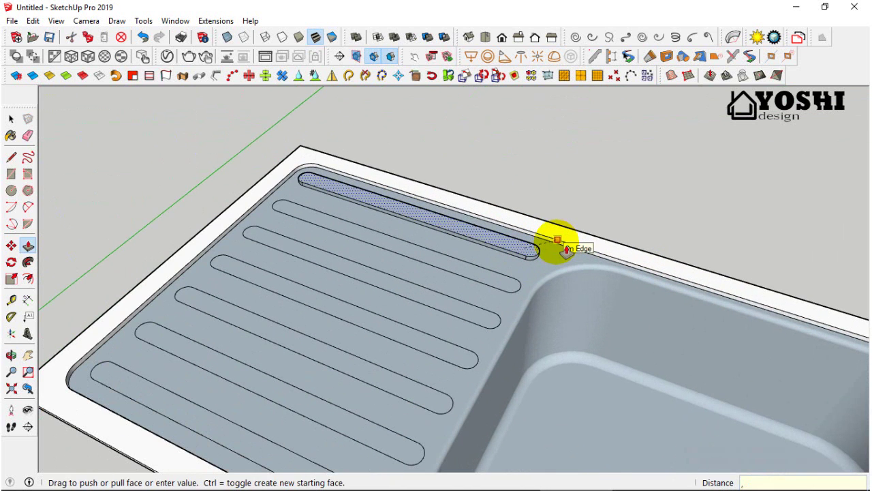
text(0,2)
key(Return)
Repeat the same 0.2 cm recess on the remaining six drainboard slots
double_click(508, 281)
double_click(493, 330)
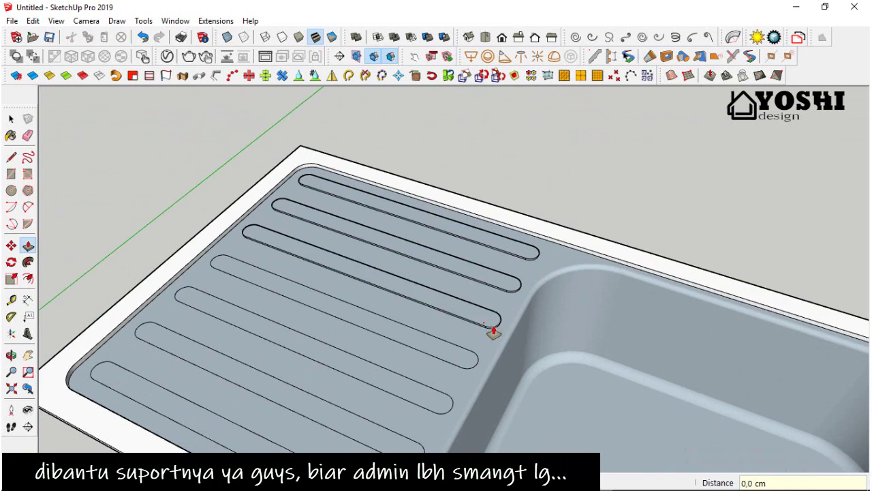
double_click(454, 359)
double_click(427, 394)
double_click(384, 432)
double_click(253, 444)
scroll(328, 259, down, 1)
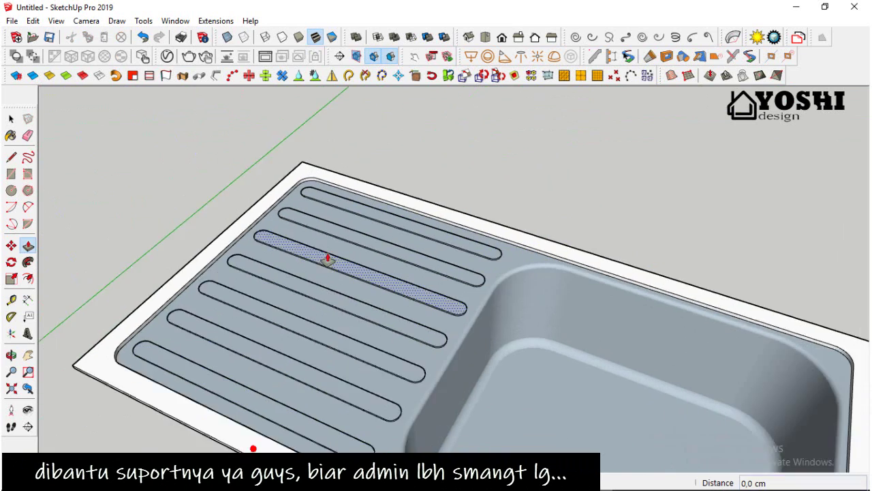
Select all of the sink's connected geometry and make it a group
scroll(328, 259, down, 3)
middle_drag(462, 301, 433, 354)
key(space)
click(434, 354)
triple_click(444, 360)
right_click(444, 360)
click(490, 248)
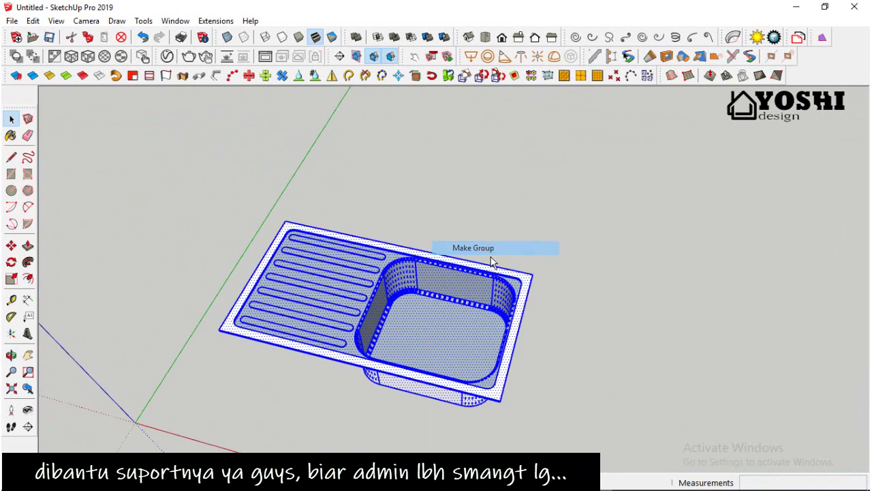
Draw a circle of about 2.2 cm radius at the middle of the bowl's underside
middle_drag(493, 262, 195, 279)
click(11, 190)
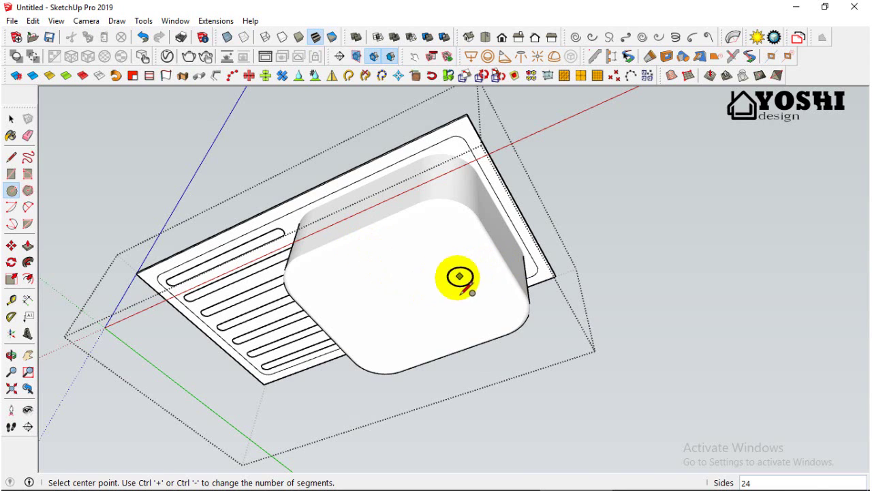
click(409, 293)
click(425, 300)
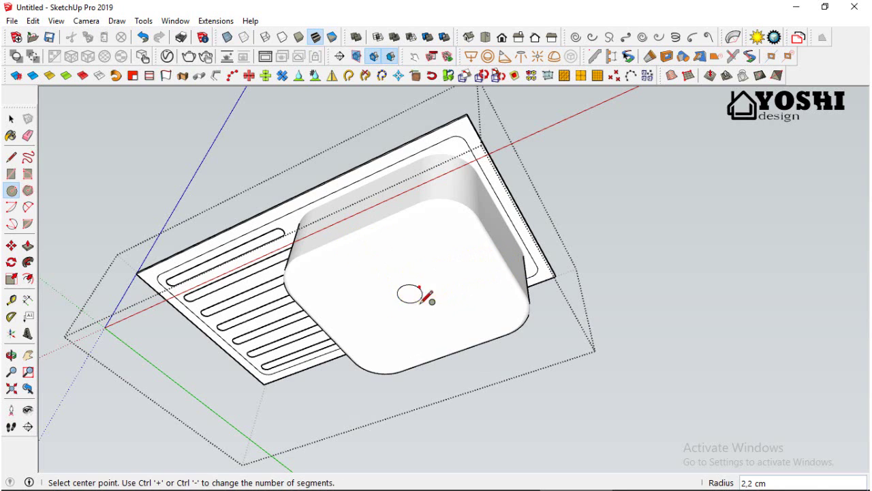
Extrude the circle under the bowl 7 cm downward to form the drain pipe
click(28, 246)
click(411, 295)
text(7)
key(Return)
Offset the drain hole's edge on the bowl floor outward by about 1.9 cm
middle_drag(425, 310, 463, 409)
scroll(468, 398, up, 3)
scroll(451, 383, up, 5)
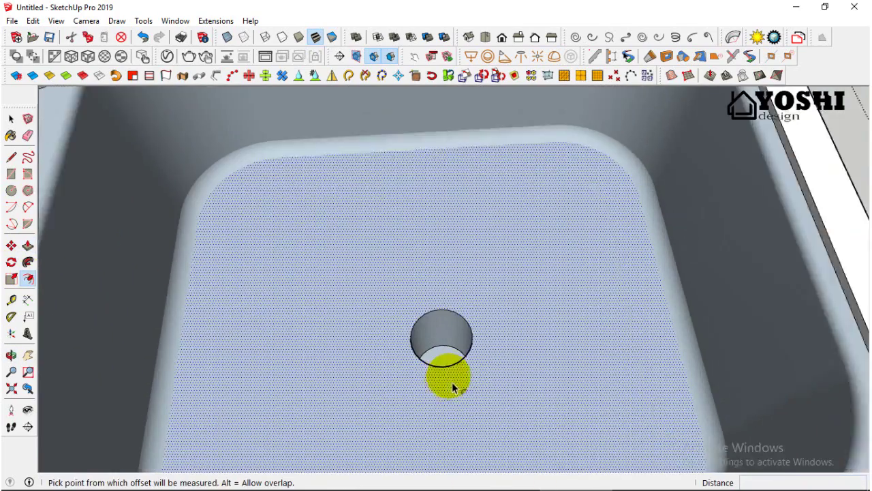
click(17, 158)
click(12, 119)
scroll(401, 304, down, 1)
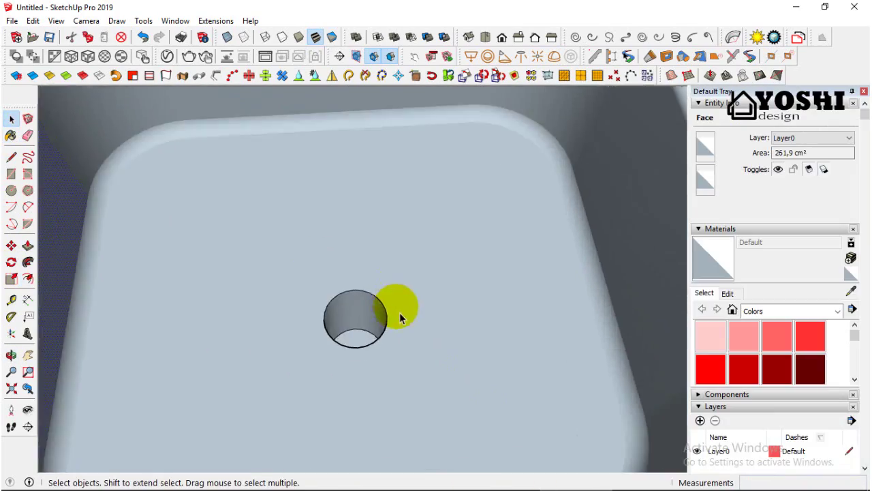
click(390, 324)
click(28, 279)
scroll(361, 396, down, 2)
click(353, 353)
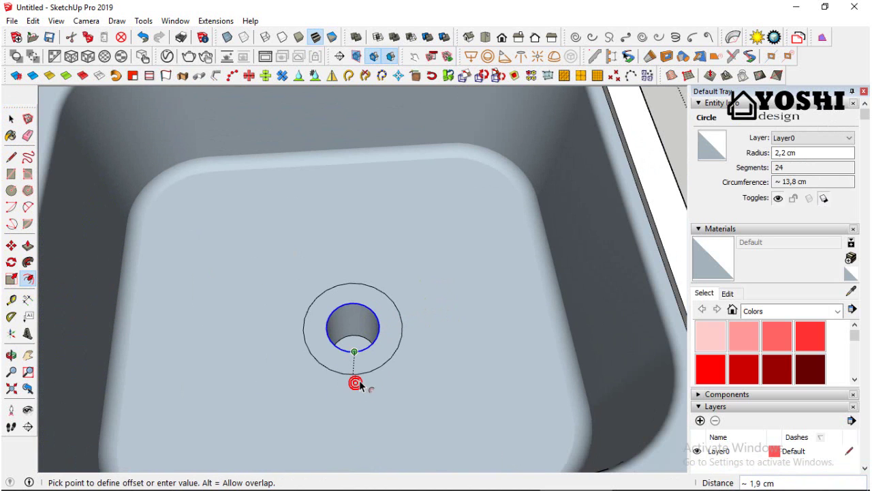
scroll(360, 384, down, 2)
Raise the ring around the drain hole by 0.2 cm
click(331, 323)
key(p)
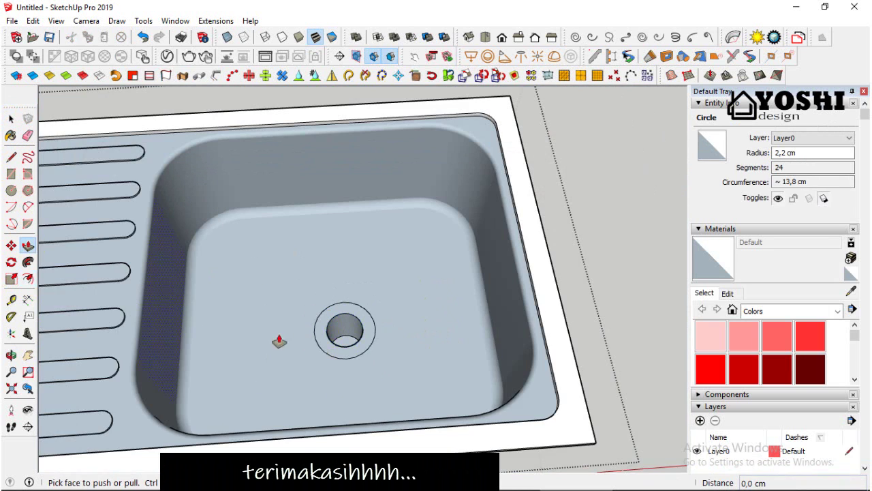
scroll(348, 341, up, 1)
click(353, 356)
click(346, 336)
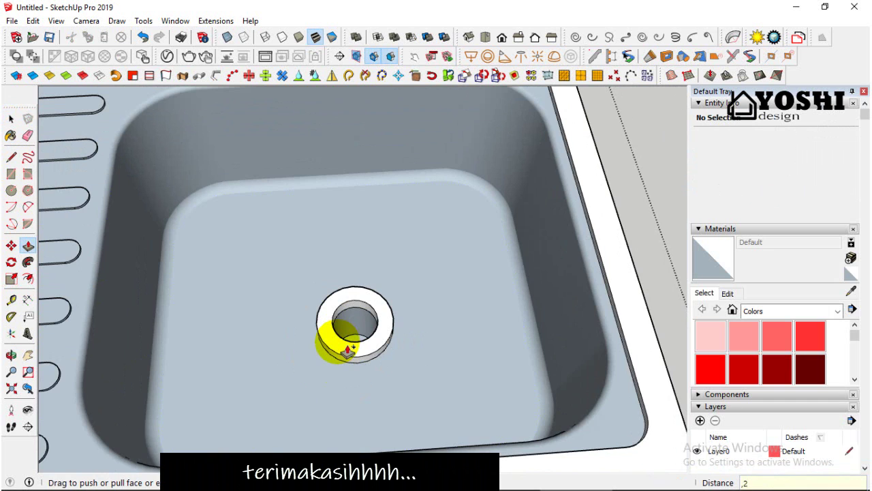
text(,2)
key(Return)
Paint the raised drain ring with the dark Color M08 from the Colors collection
scroll(371, 358, down, 3)
key(space)
drag(855, 335, 864, 376)
click(711, 336)
scroll(361, 349, up, 2)
click(371, 356)
scroll(381, 358, down, 3)
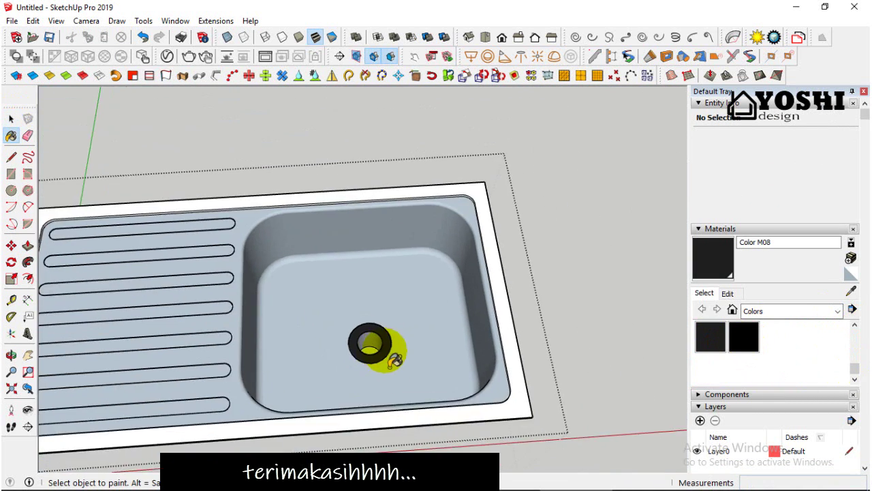
Draw a small rectangular sample face on the ground beside the short side of the sink next to the bowl
scroll(381, 354, up, 2)
middle_drag(361, 347, 13, 114)
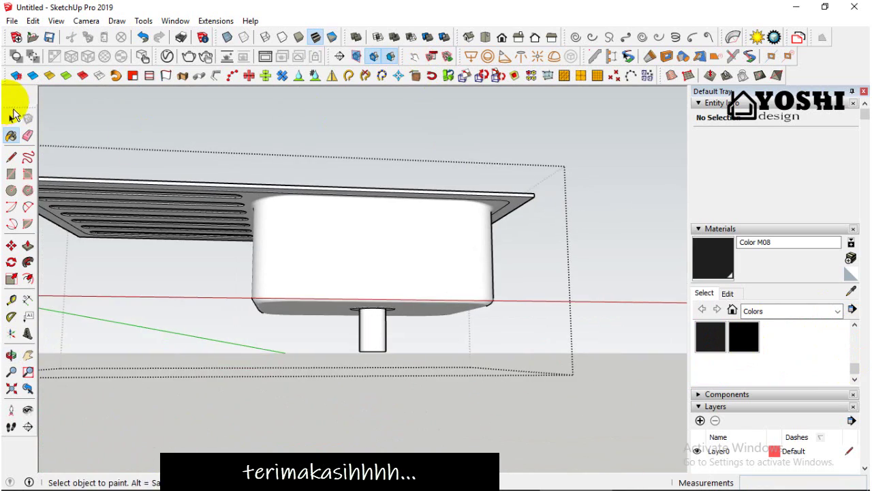
click(12, 119)
mouse_move(381, 320)
middle_down()
mouse_move(483, 350)
mouse_move(488, 368)
middle_up()
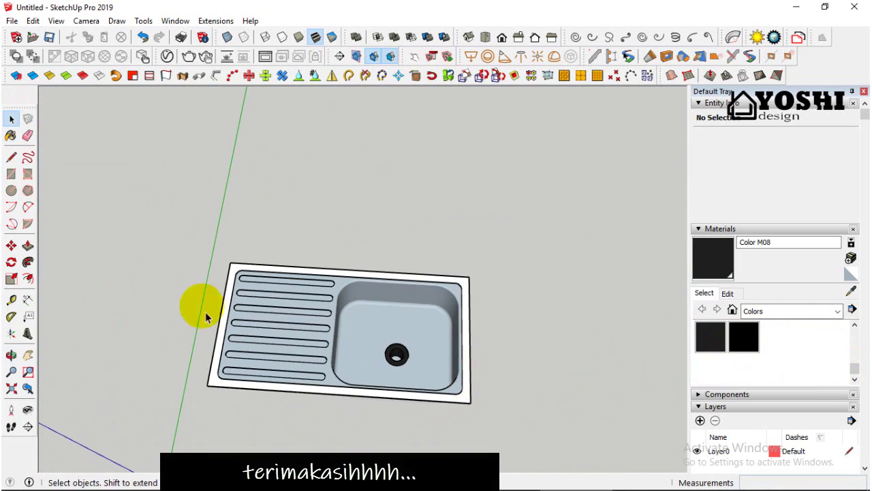
click(12, 174)
scroll(477, 375, up, 2)
click(550, 401)
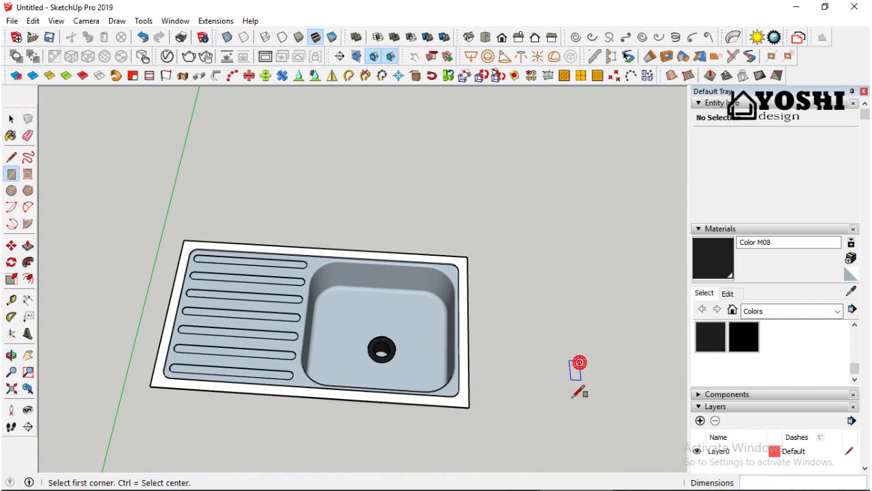
Choose Metal Corrugated Shiny from the Metal collection and paint the sample rectangle with it
click(12, 118)
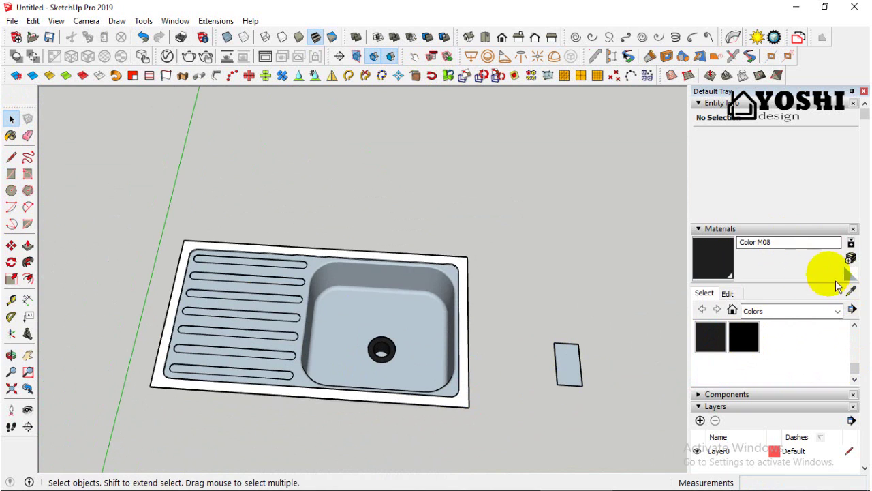
click(838, 316)
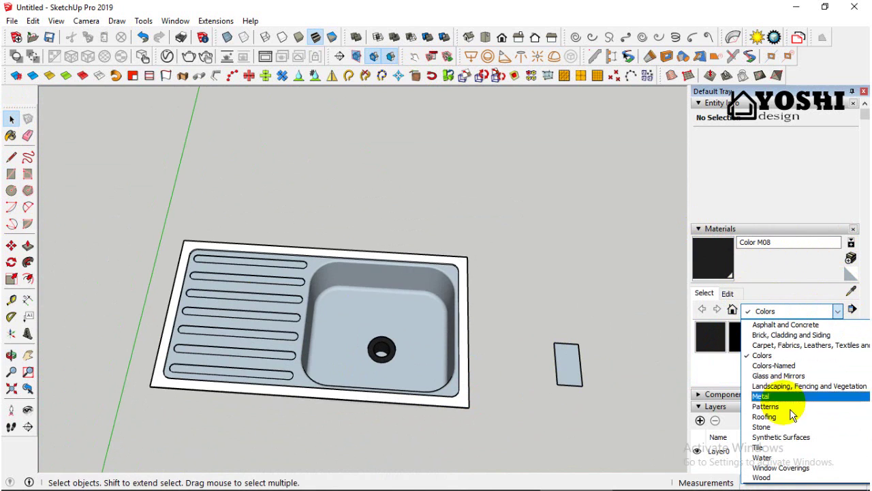
click(785, 408)
click(775, 346)
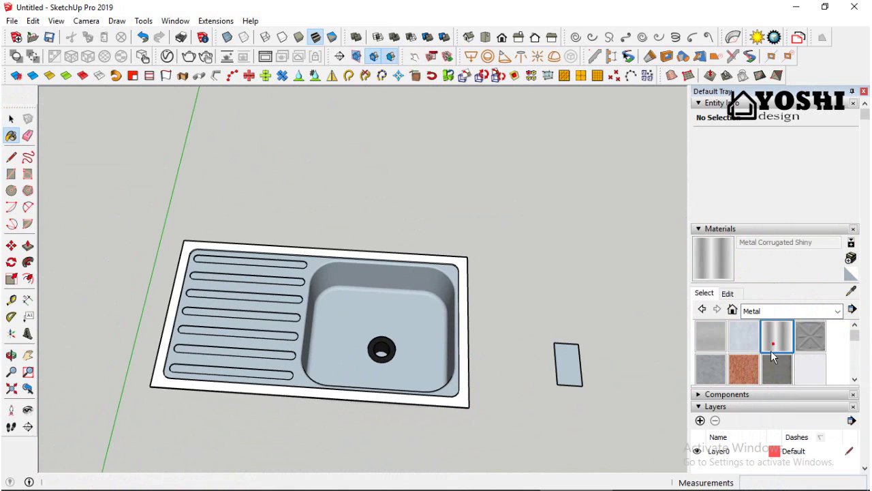
Change the sample rectangle's texture setting and transfer its Metal Corrugated Shiny material to the whole sink
right_click(578, 370)
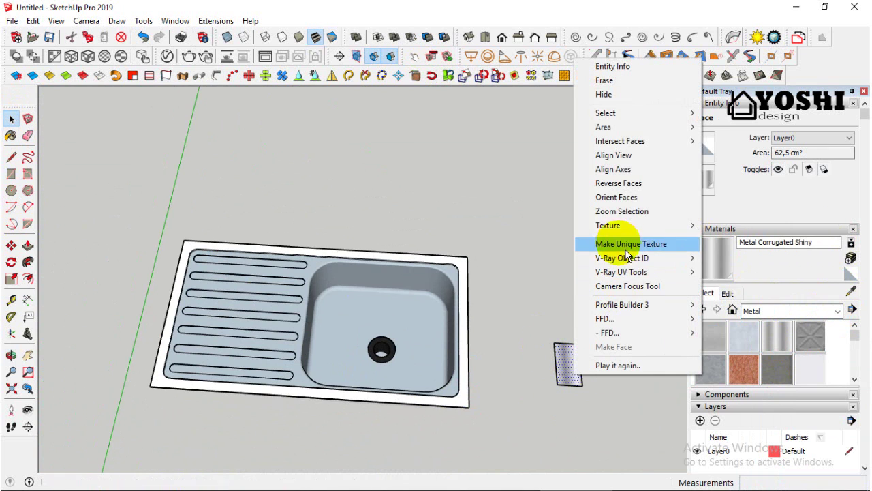
mouse_move(640, 225)
click(753, 265)
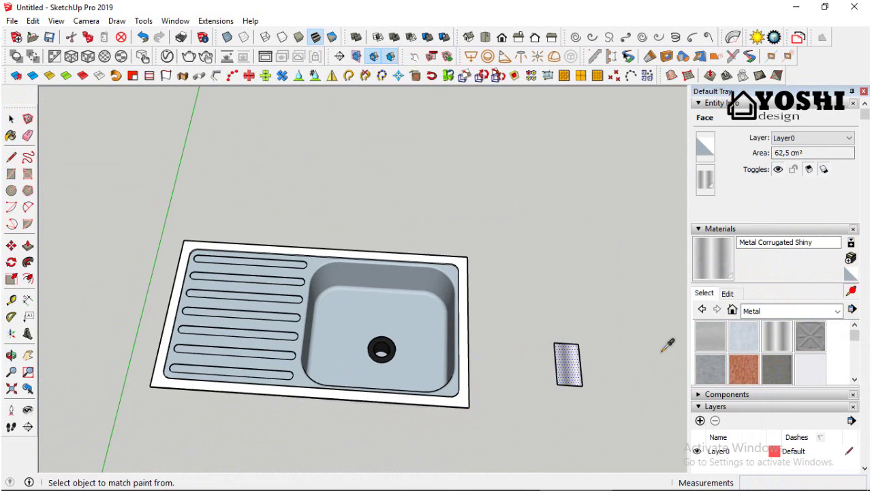
click(346, 338)
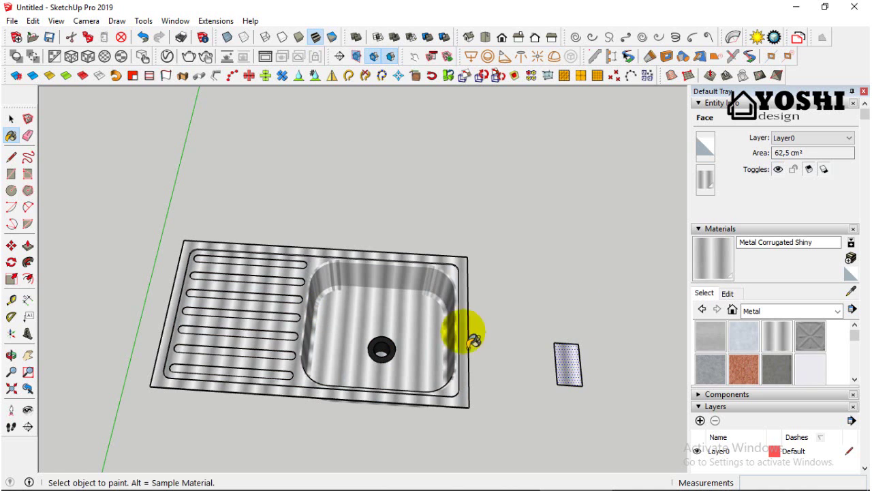
Set the Metal Corrugated Shiny texture size to 100 cm and close the material settings
click(728, 294)
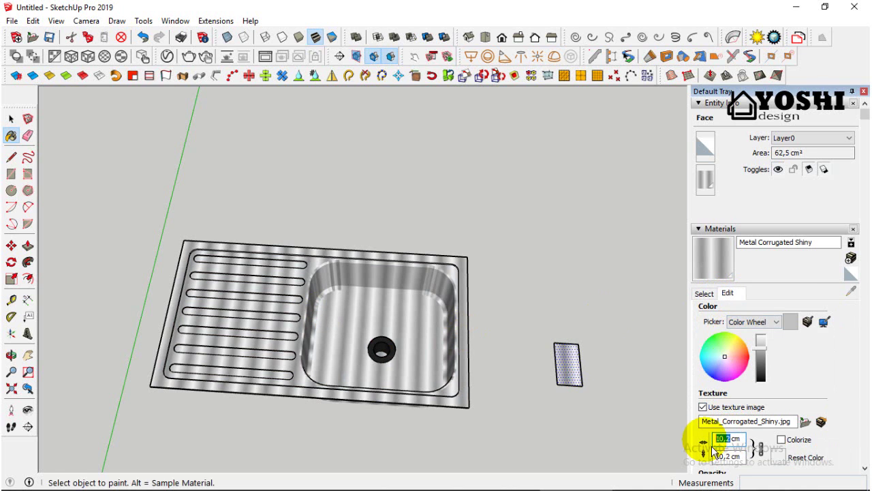
key(Return)
click(10, 118)
scroll(382, 287, down, 2)
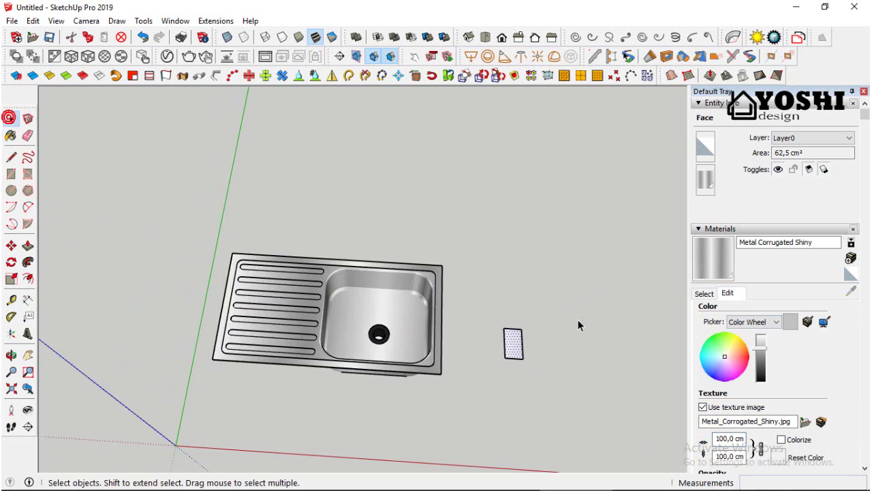
click(864, 91)
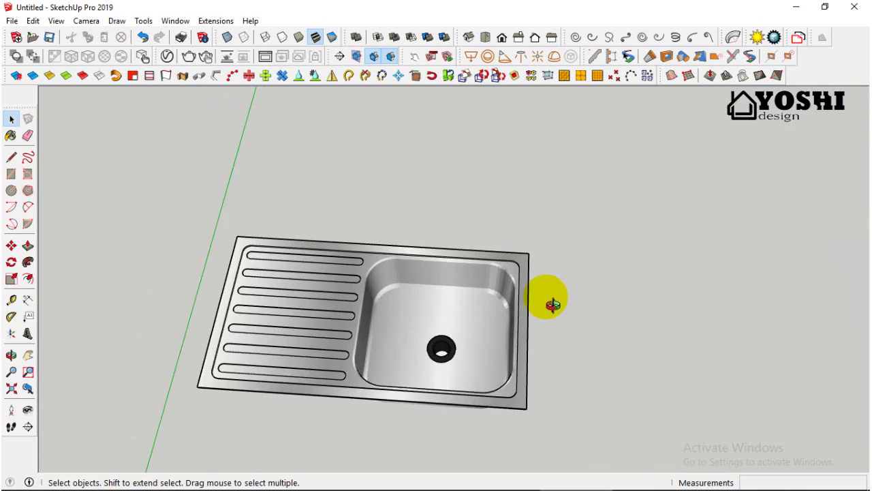